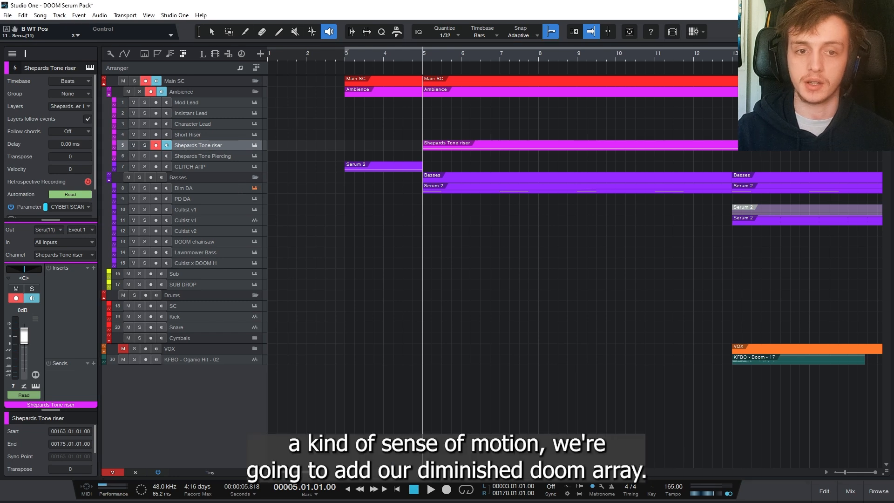
- Open the Dim DA track's Serum 2 instrument and check which type is assigned to Filter 1
click(254, 189)
drag(648, 53, 654, 51)
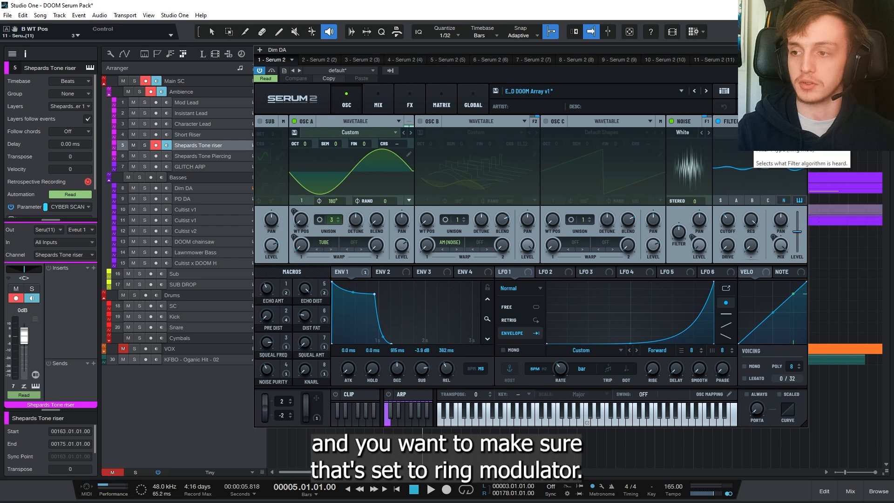
click(763, 132)
mouse_move(750, 174)
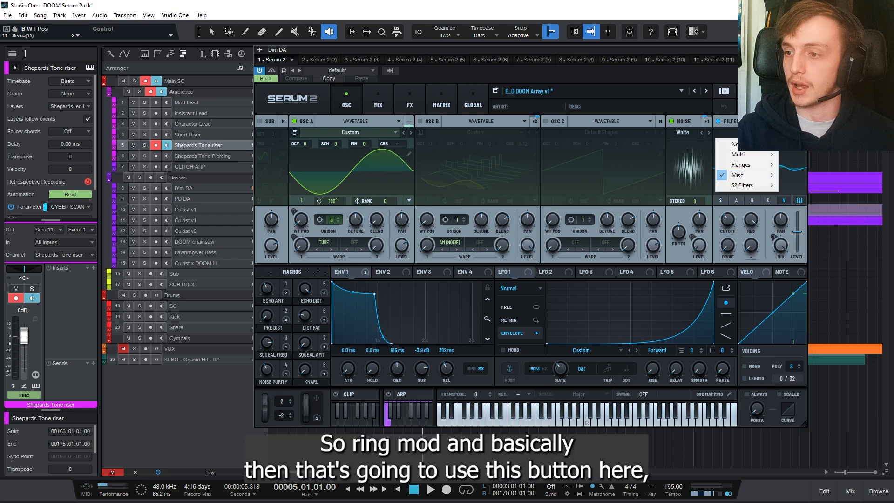
click(732, 123)
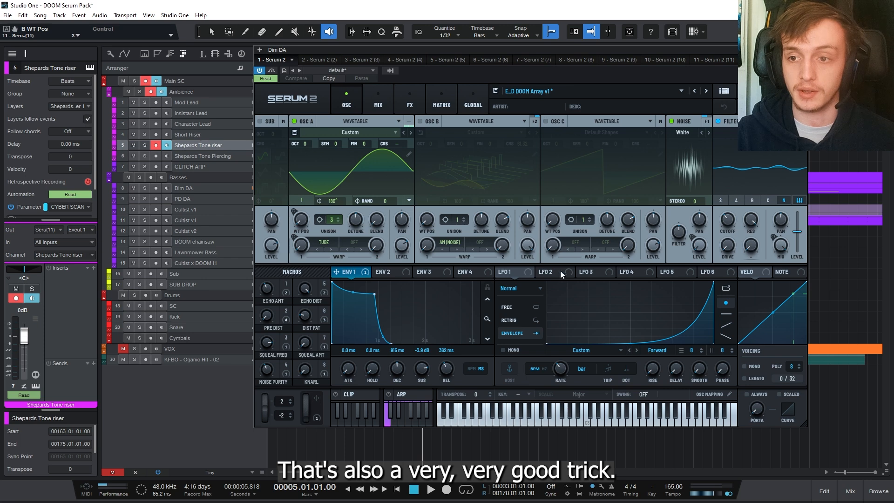
- View the synth's mixer page and check the output routing options for oscillator A
click(372, 98)
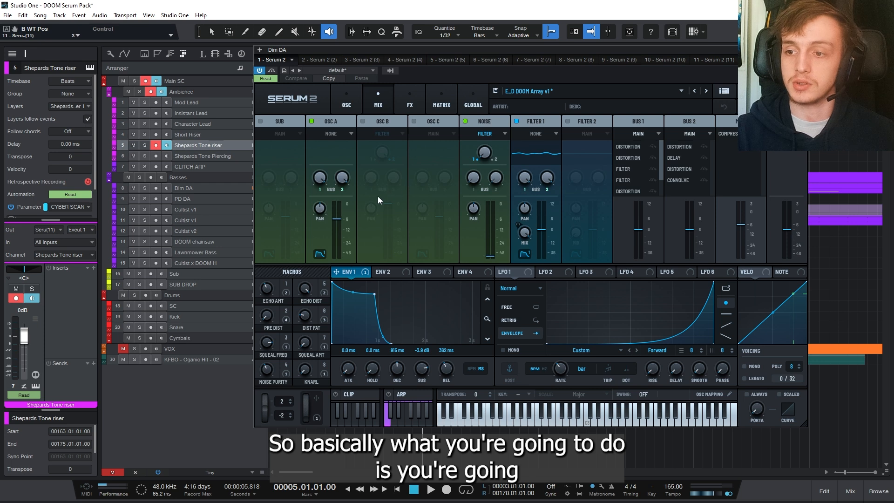
click(338, 136)
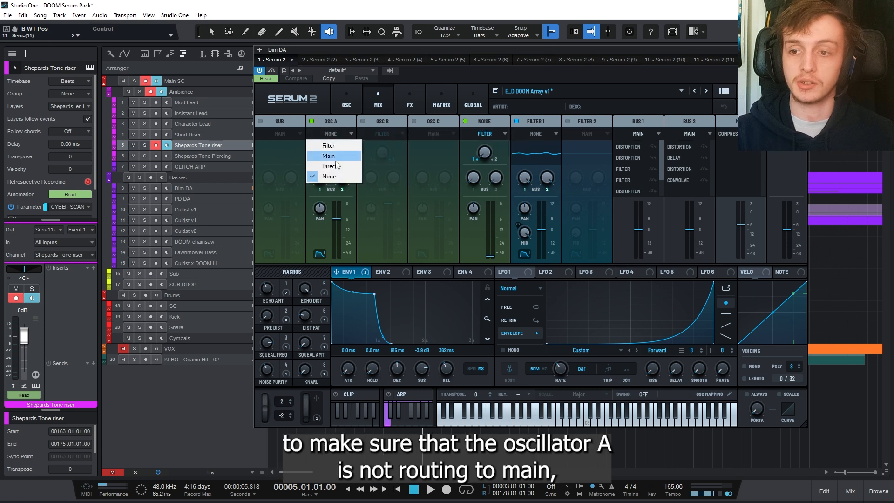
click(333, 122)
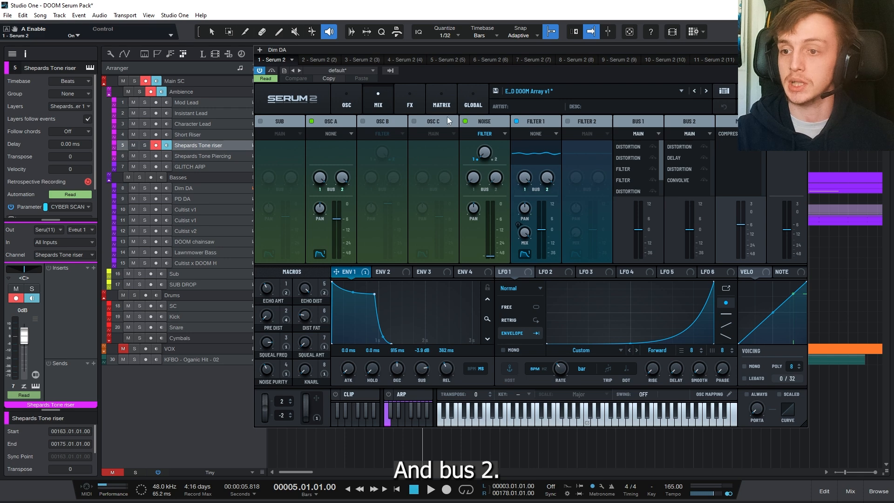
- Review the Bus 1 effects chain of Dim DA, going through all its distortions and filters
click(414, 105)
click(335, 122)
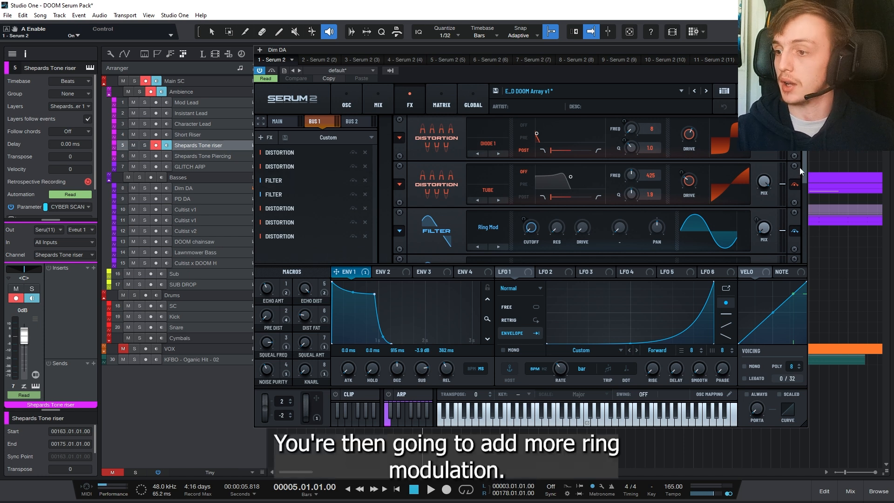
scroll(799, 186, down, 3)
scroll(799, 197, down, 1)
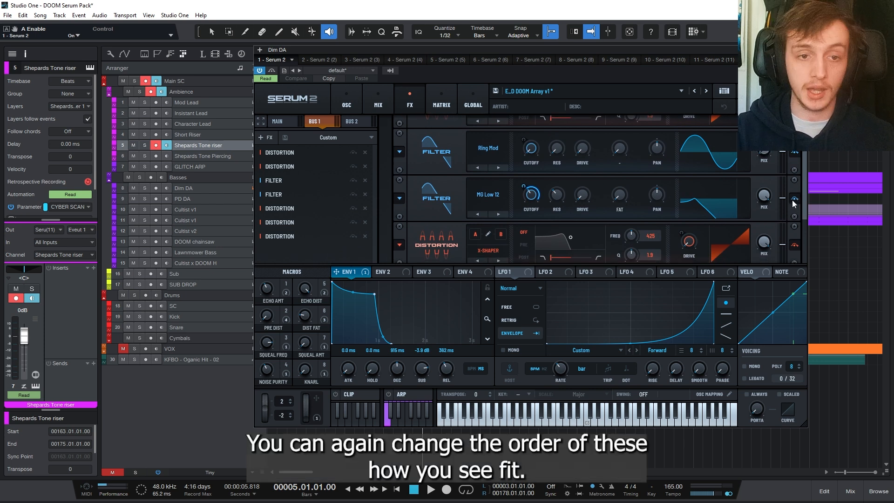
drag(802, 191, 797, 241)
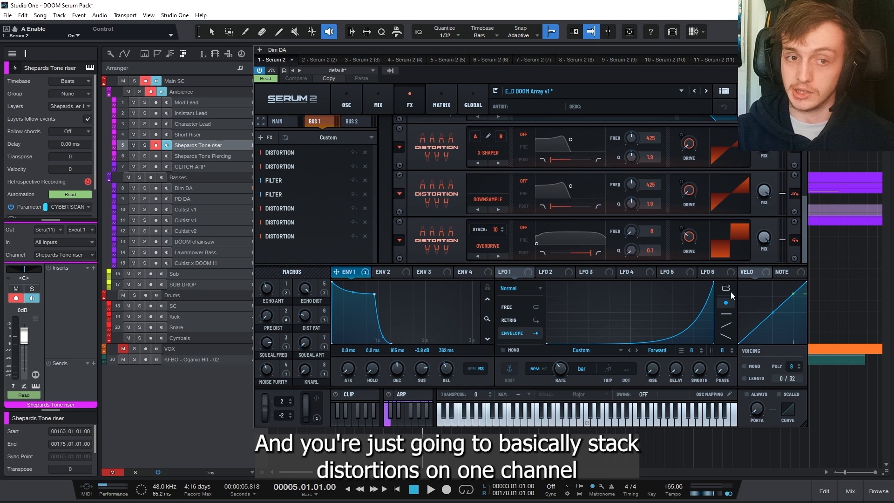
- Review the Bus 2 effects chain of Dim DA, from the first distortion to the Convolve reverb
click(354, 122)
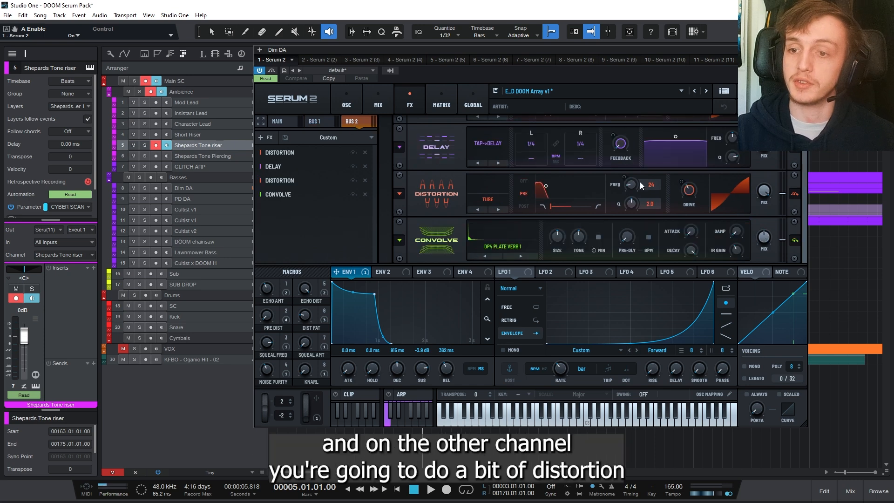
drag(803, 190, 805, 173)
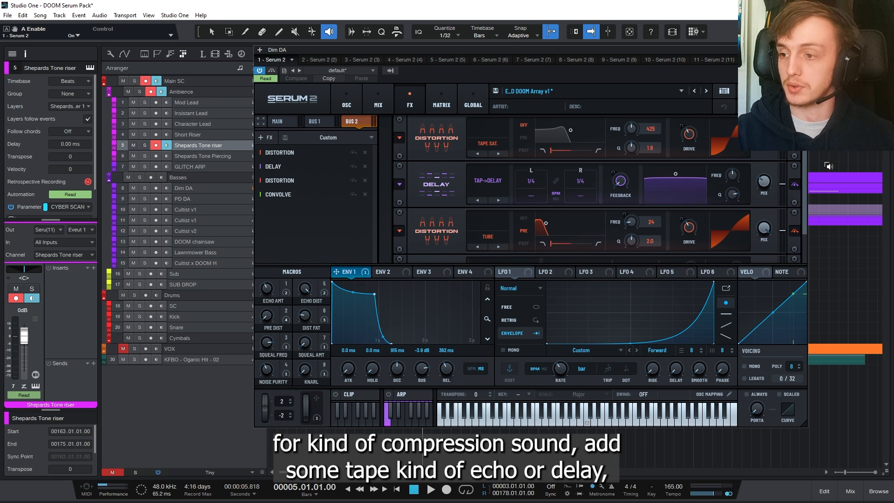
drag(804, 176, 775, 240)
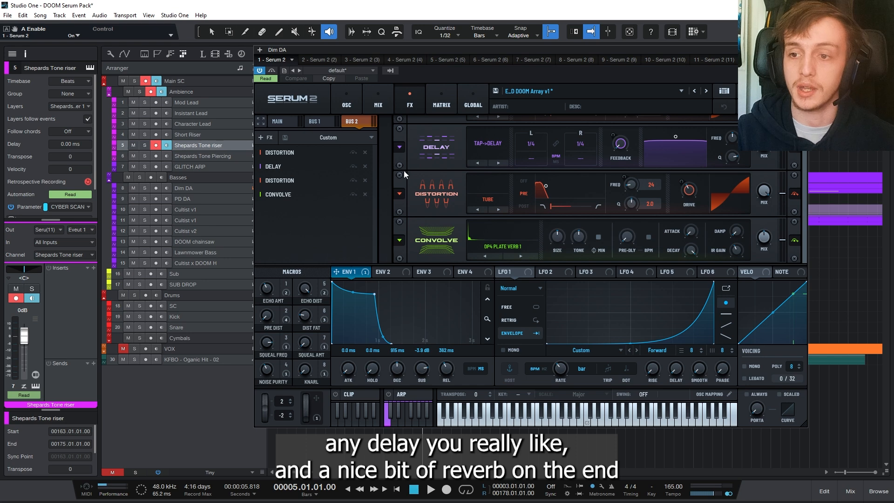
- Check the main effects chain of Dim DA and play the soloed track from bar 5
click(280, 126)
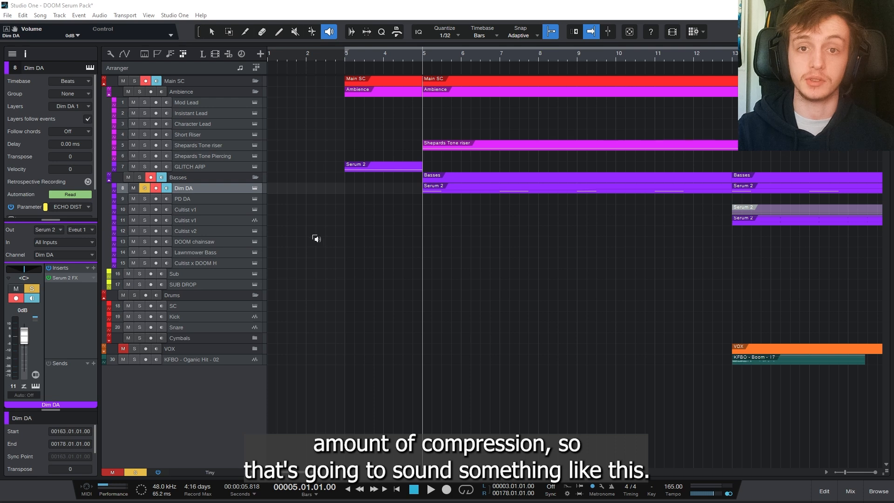
key(space)
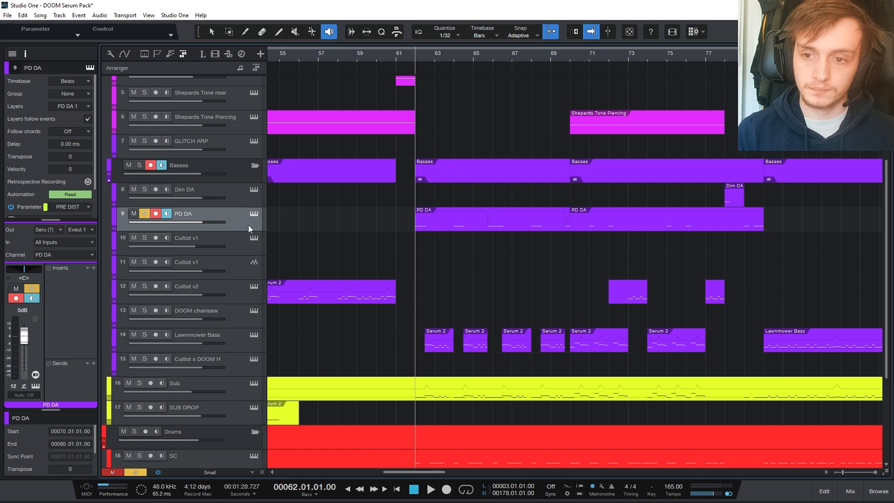
- Open the PD DA track's Serum 2 instrument and inspect its main and Bus 1 effects chains
click(253, 214)
drag(0, 90, 606, 106)
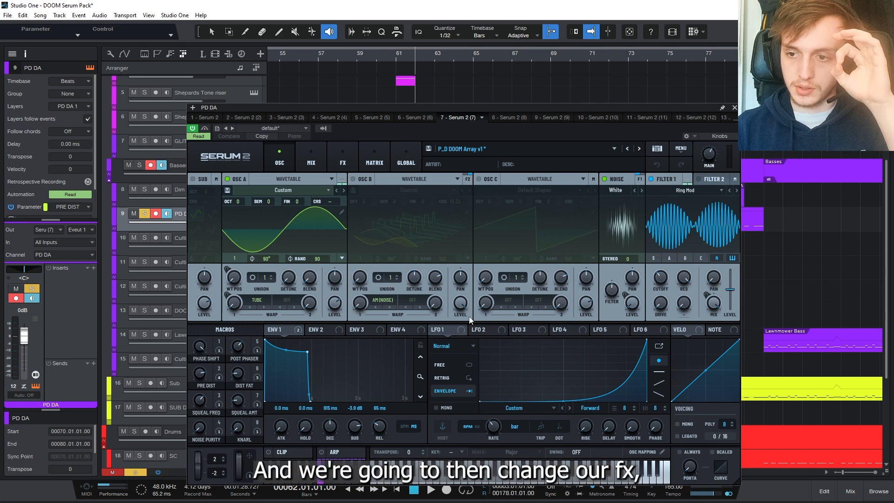
click(311, 156)
click(340, 155)
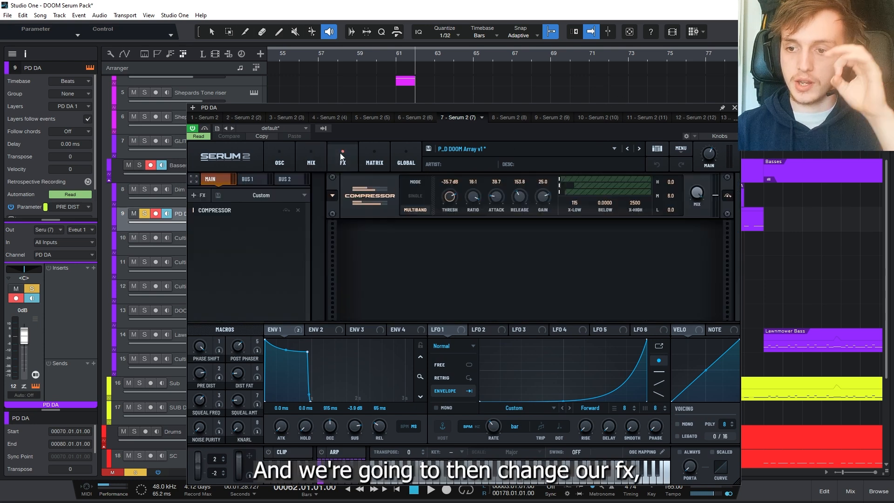
click(255, 180)
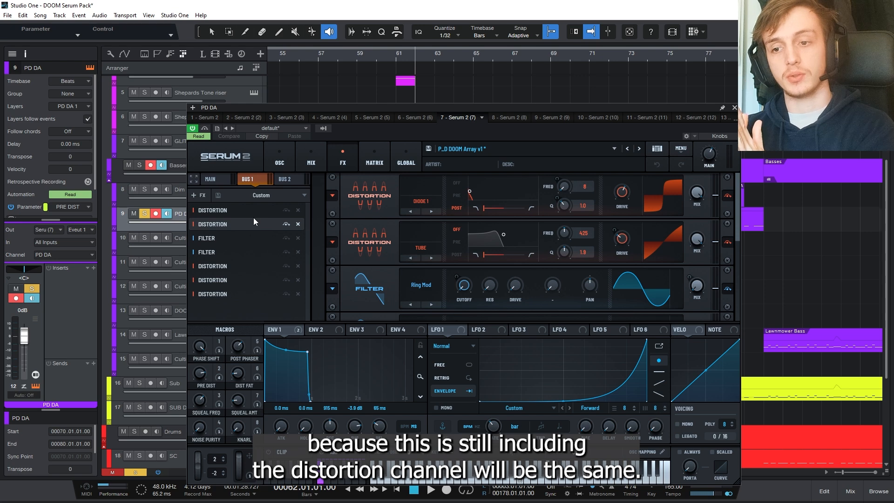
- Examine the Bus 2 effects of PD DA: Utility, both distortions, the Phs 24+ filter and the Phaser
click(285, 179)
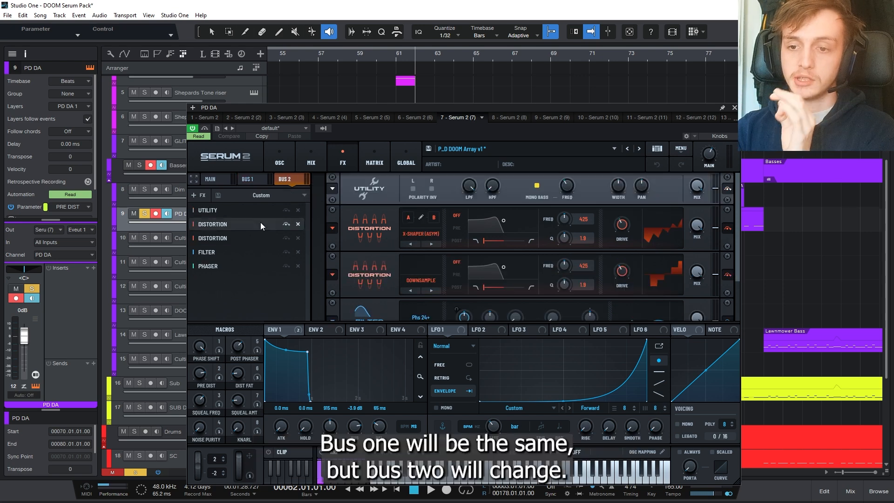
click(240, 252)
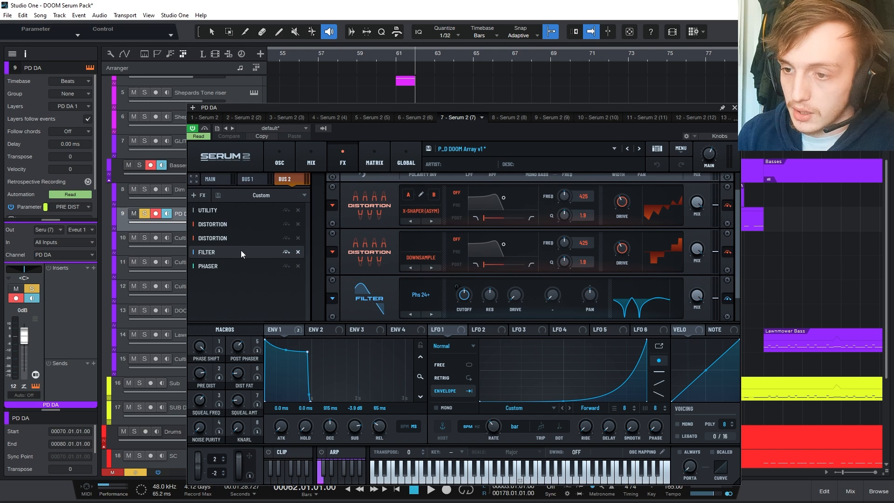
click(238, 266)
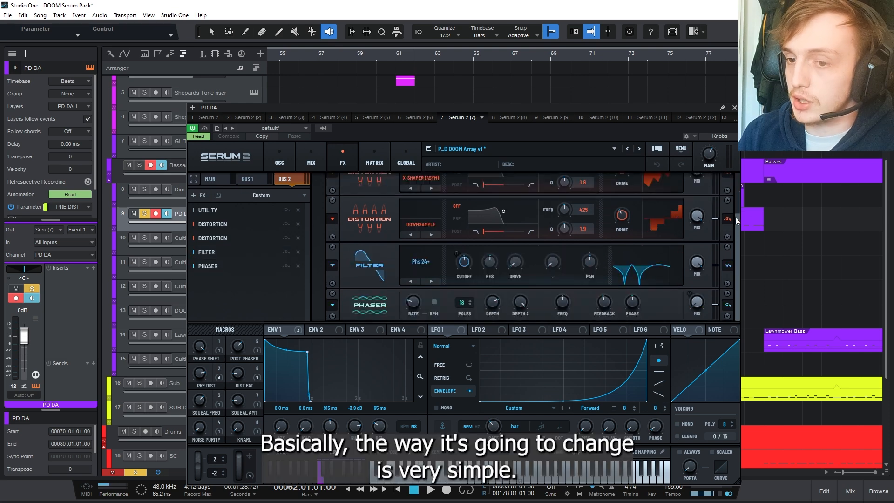
click(225, 222)
click(230, 210)
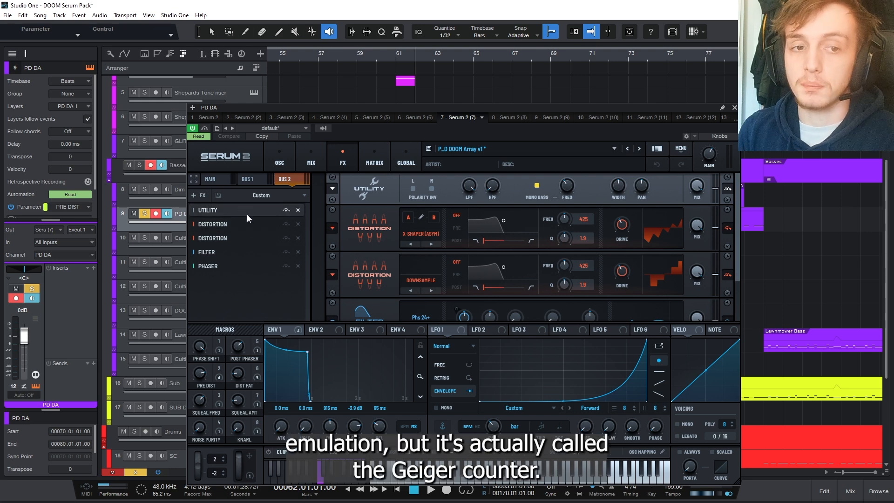
click(231, 252)
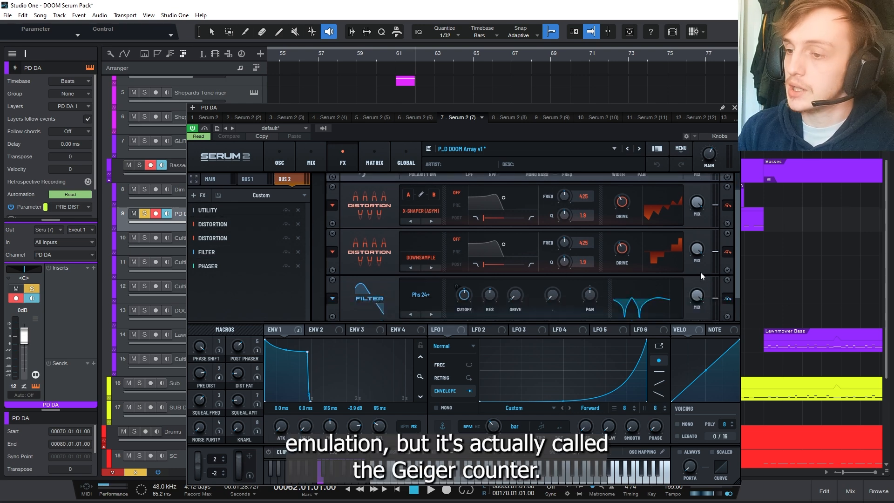
drag(736, 230, 734, 263)
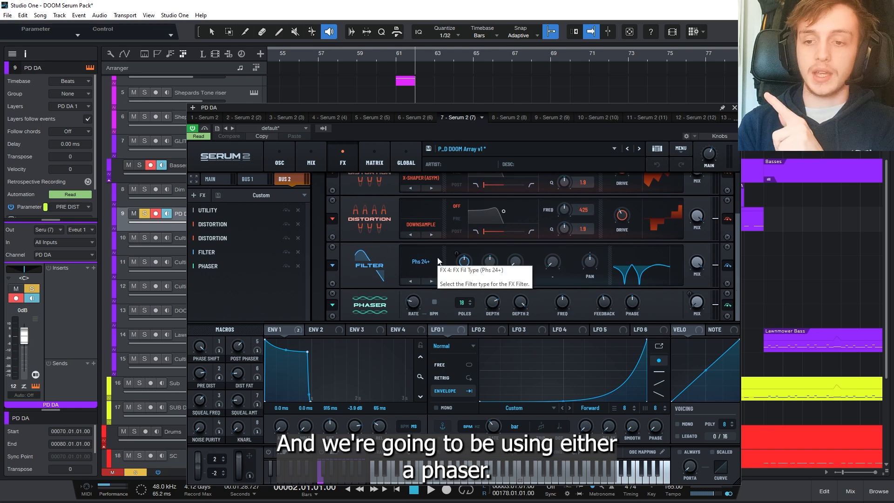
- Add a new Phaser to the Bus 2 effects chain and remove the existing 18-pole Phaser
click(197, 193)
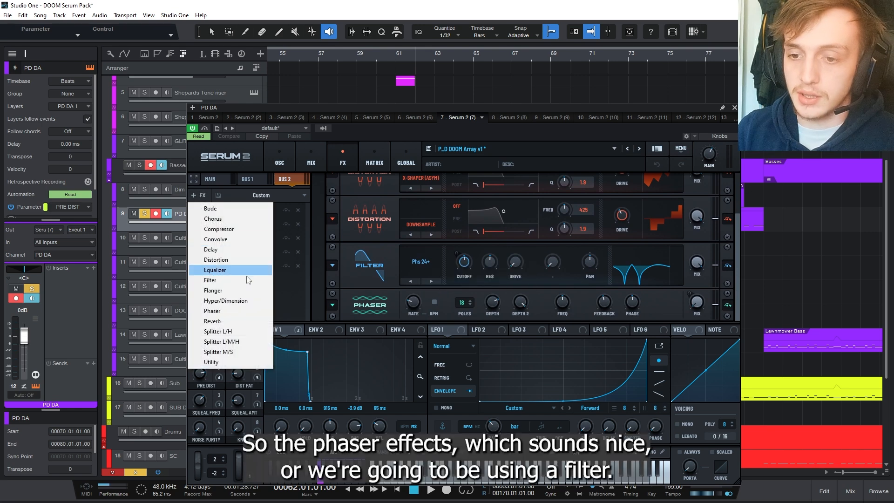
click(241, 310)
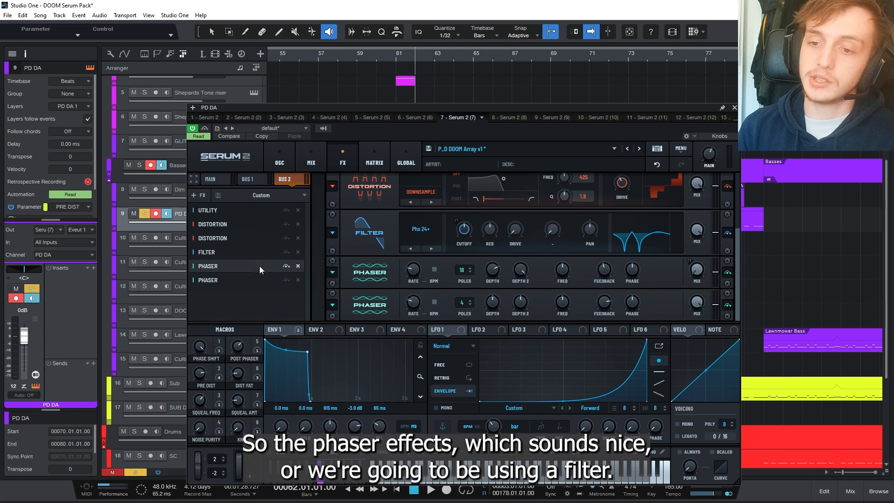
click(298, 266)
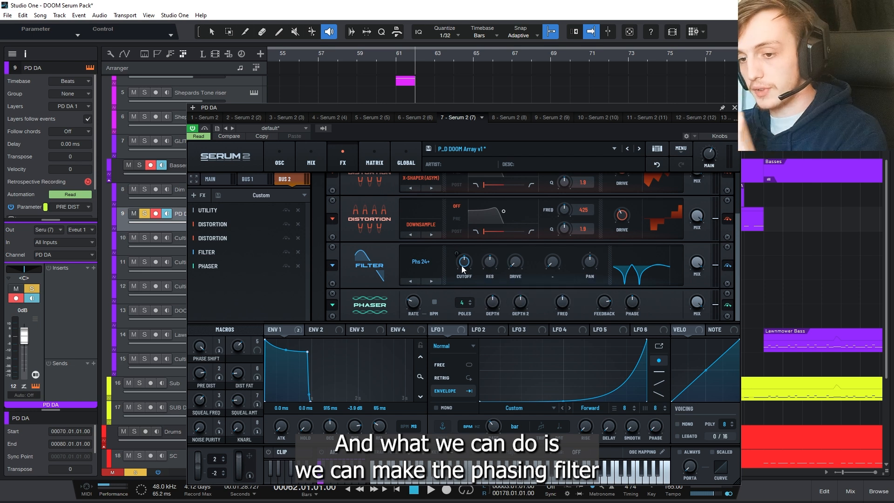
- View the shapes of envelopes 2 and 1 alongside the phasing filter's cutoff
click(333, 331)
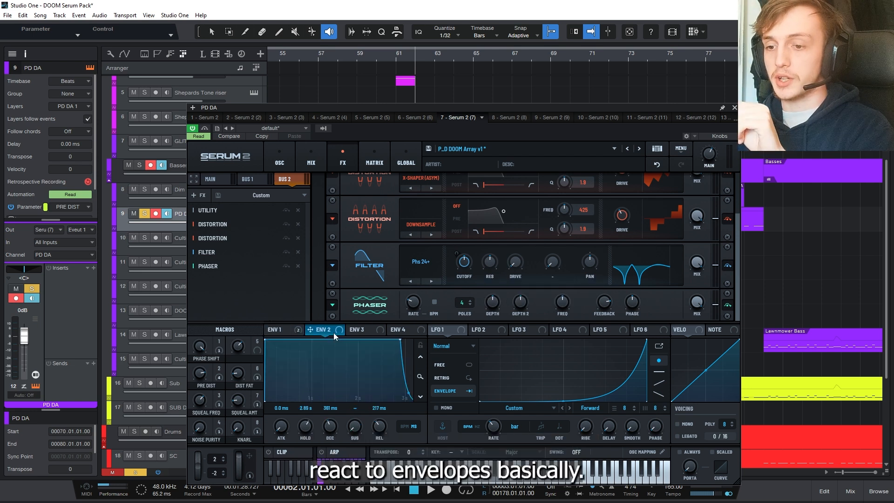
click(282, 330)
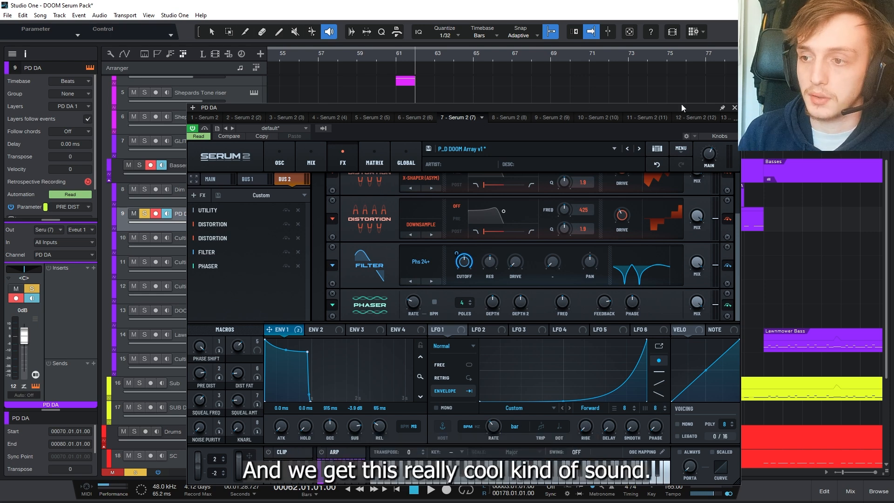
- Close the PD DA instrument, play the soloed track from bar 62 and stop playback
click(734, 108)
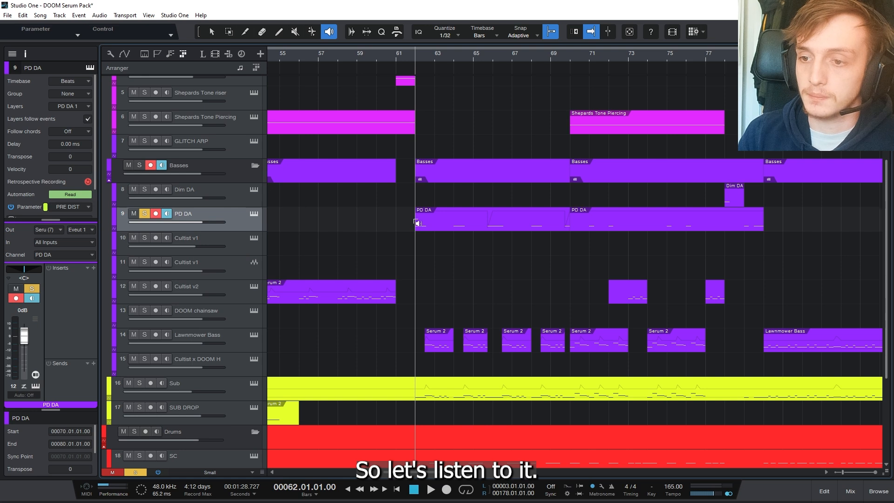
key(space)
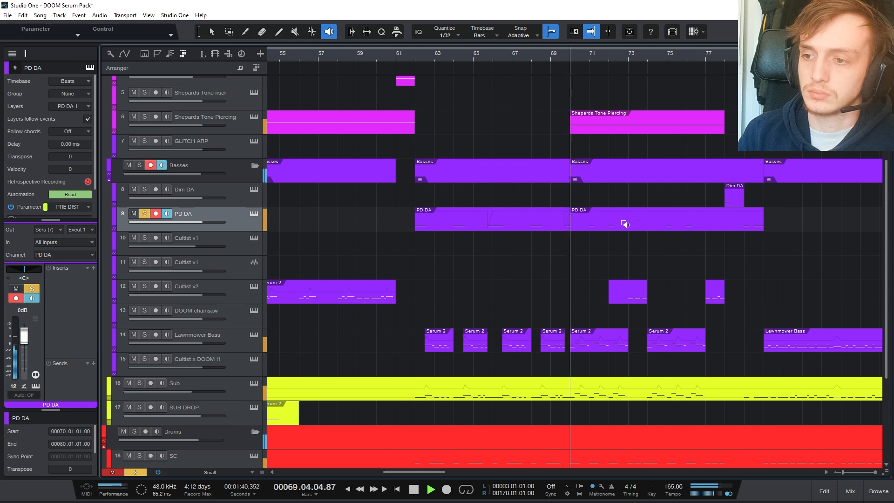
key(space)
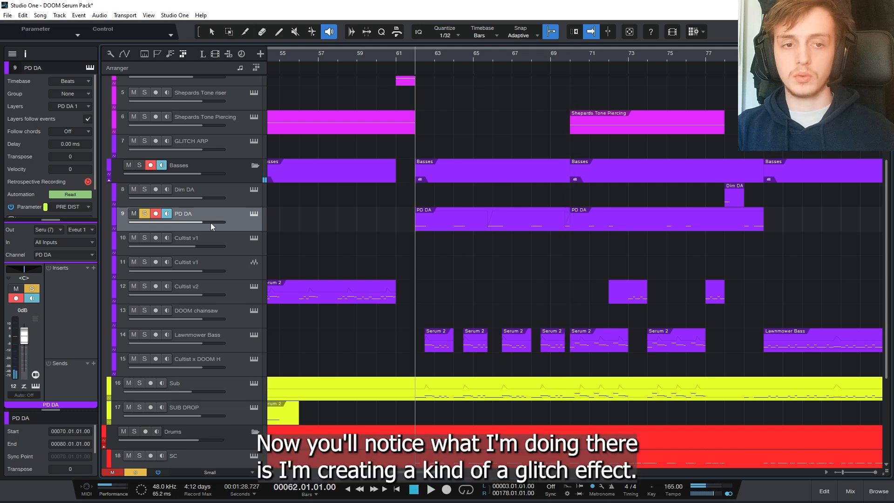
- Show the KNARL macro automation on the PD DA track, enlarged around bars 62 to 70, with the Arrow tool active
key(a)
click(190, 221)
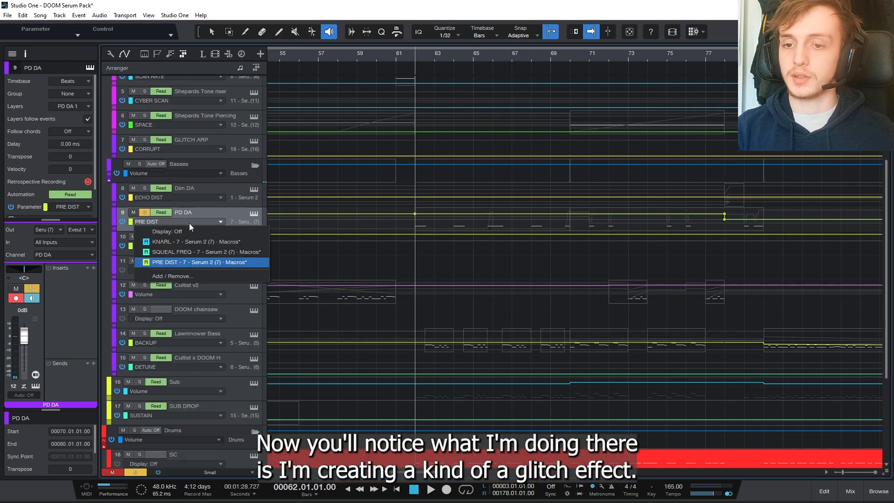
click(211, 244)
key(shift+e)
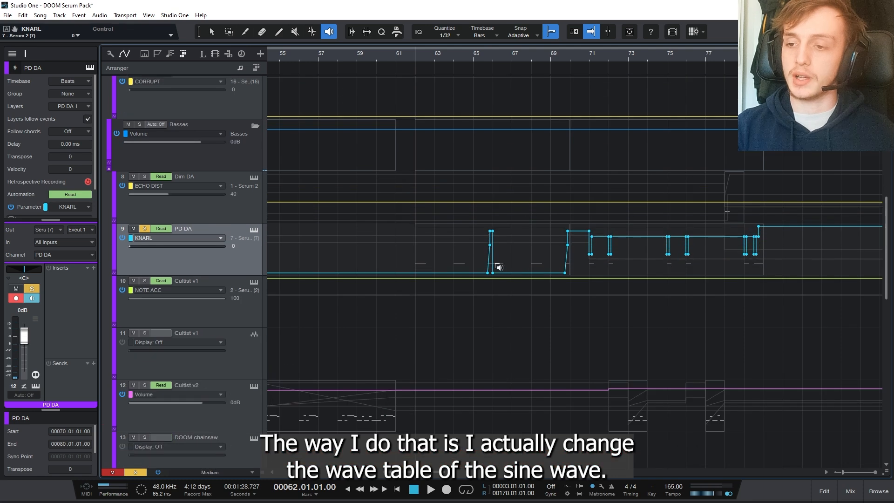
key(e)
key(e)
key(w)
click(212, 31)
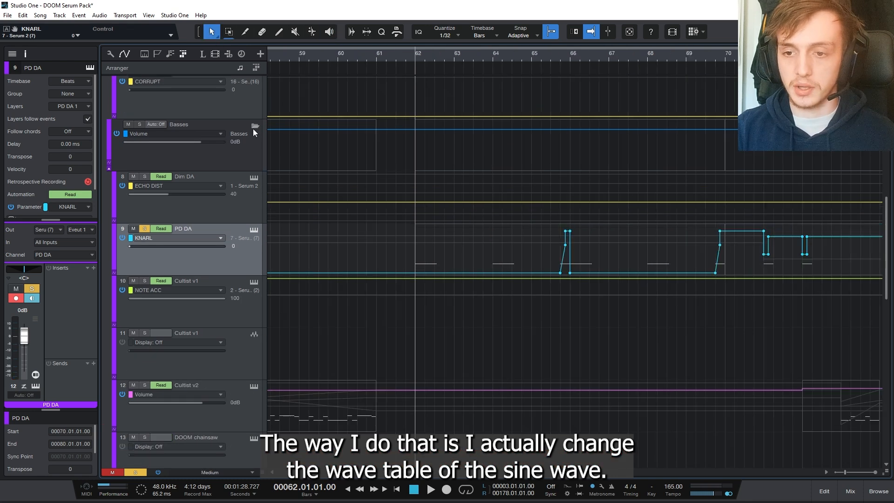
- Open the PD DA instrument and bring up oscillator A's wavetable in the wavetable editor
click(254, 230)
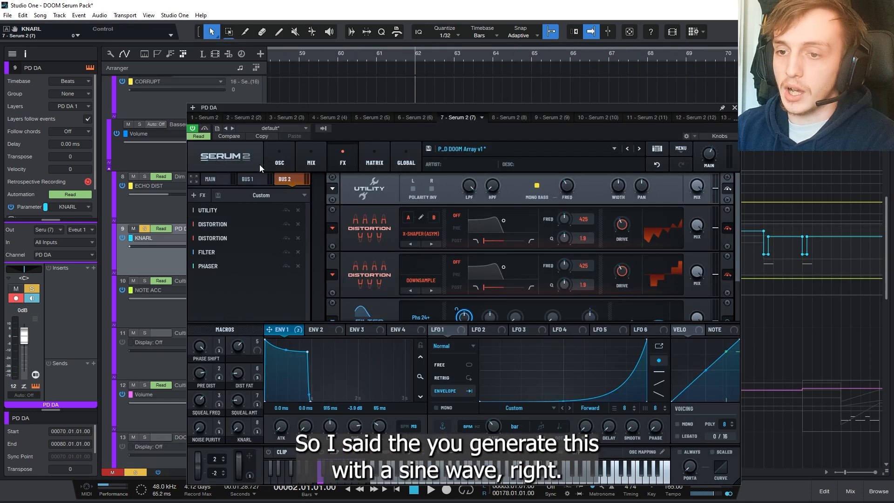
click(278, 161)
double_click(343, 215)
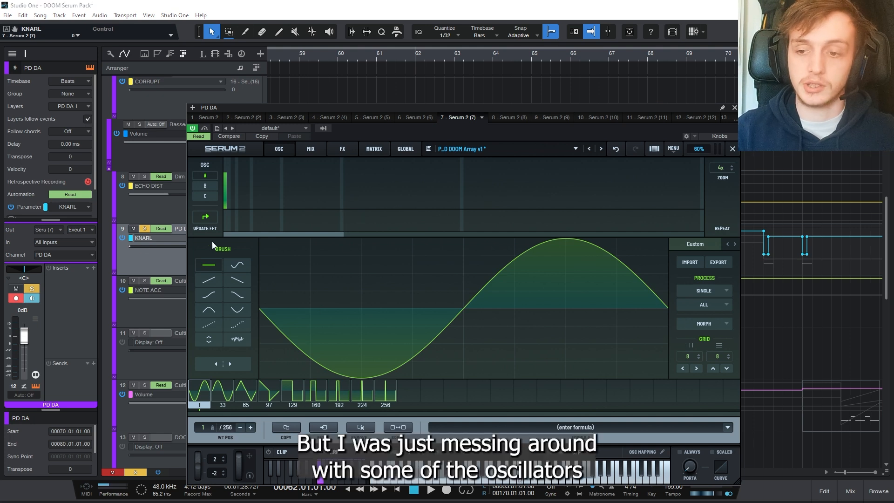
- Step through oscillator A's wavetable frames 33, 65, 97, 129, 160, 192, 224 and 256 to examine each waveform
click(225, 391)
click(246, 391)
click(269, 391)
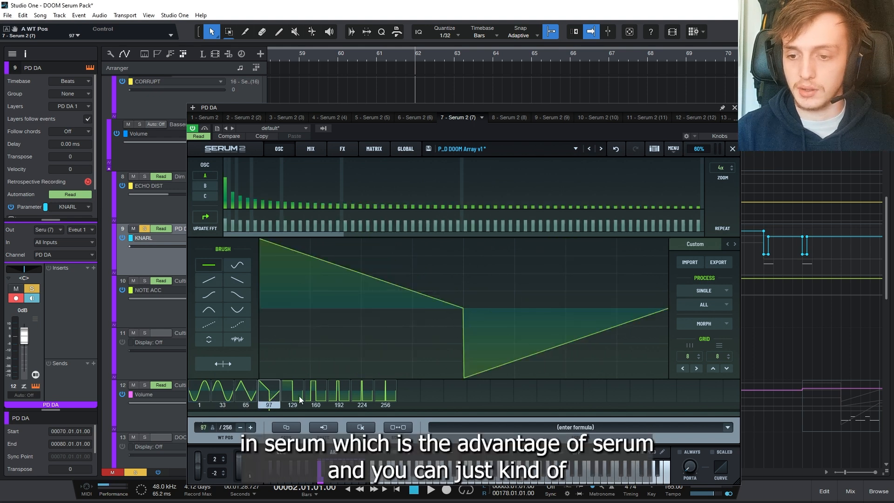
click(293, 392)
click(316, 394)
click(339, 393)
click(362, 393)
click(381, 392)
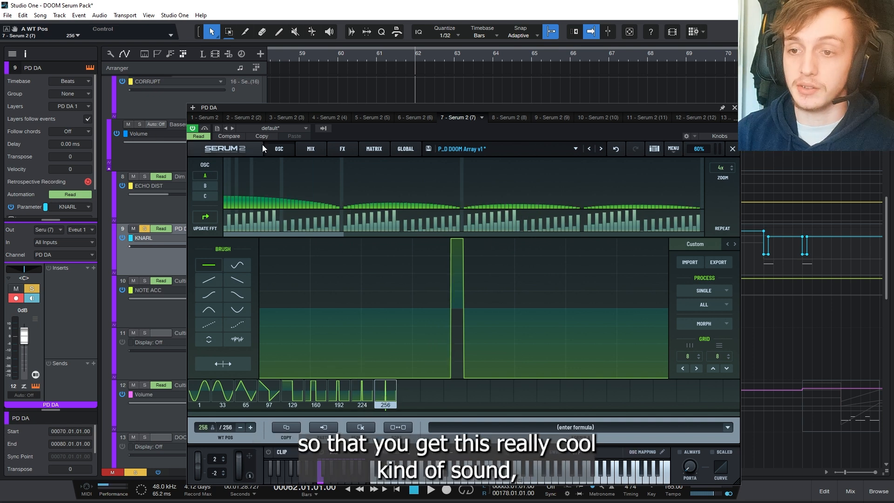
- Show the wavetable's Morph options, including Crossfade, and return to oscillator A's wavetable position control
click(714, 324)
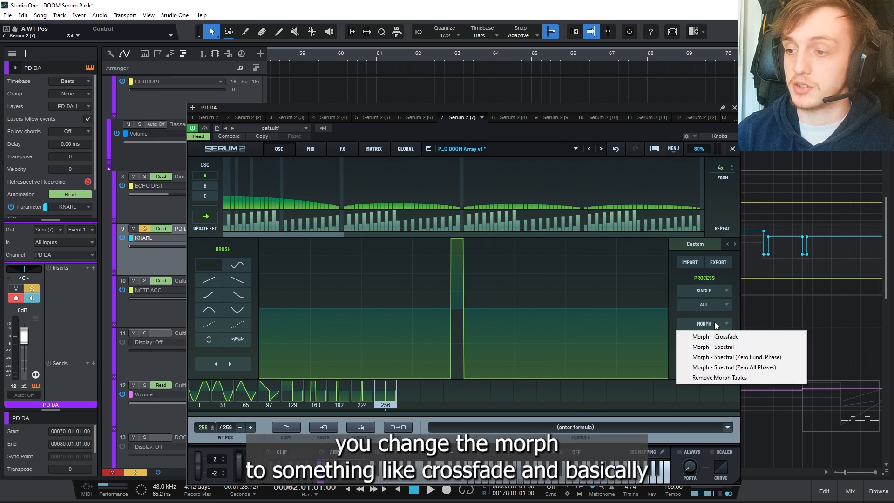
click(714, 322)
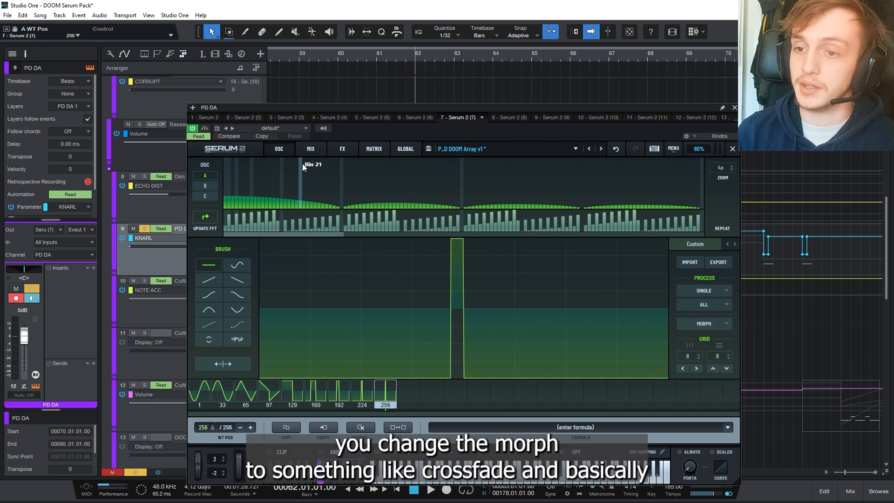
click(278, 150)
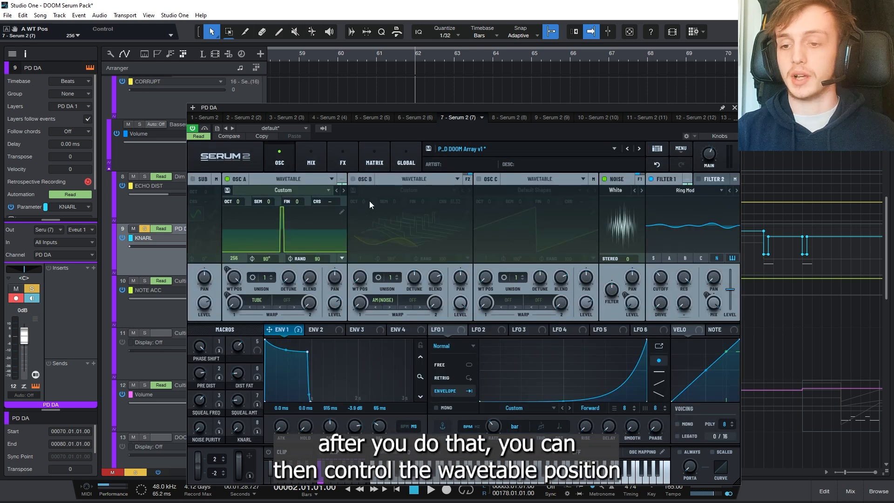
drag(237, 280, 258, 233)
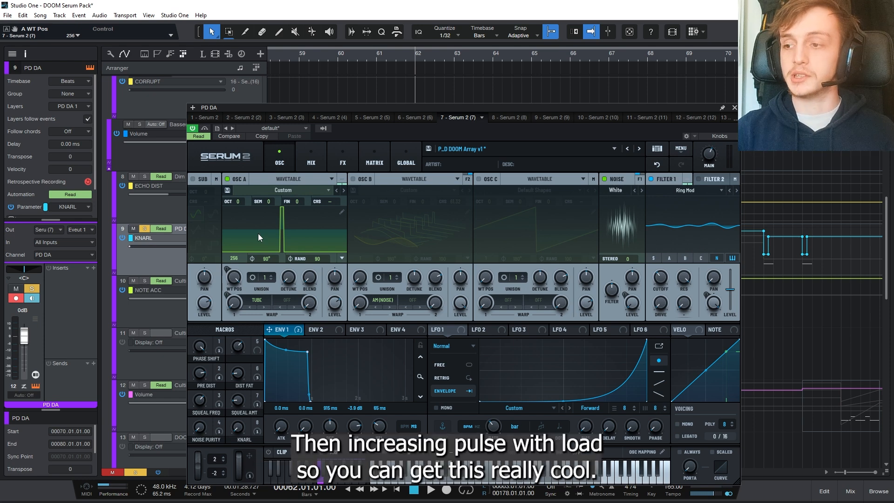
- Close the PD DA instrument and show a wider stretch of the arrangement
click(734, 107)
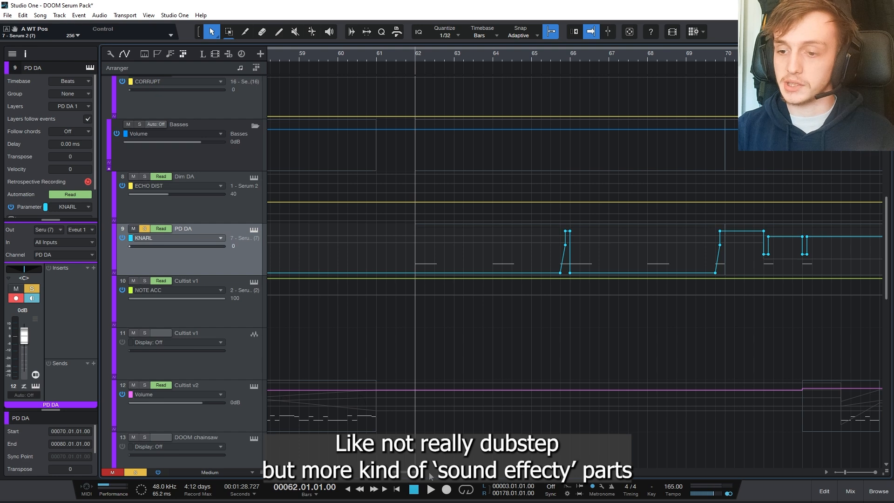
drag(413, 473, 582, 467)
key(w)
key(w)
key(w)
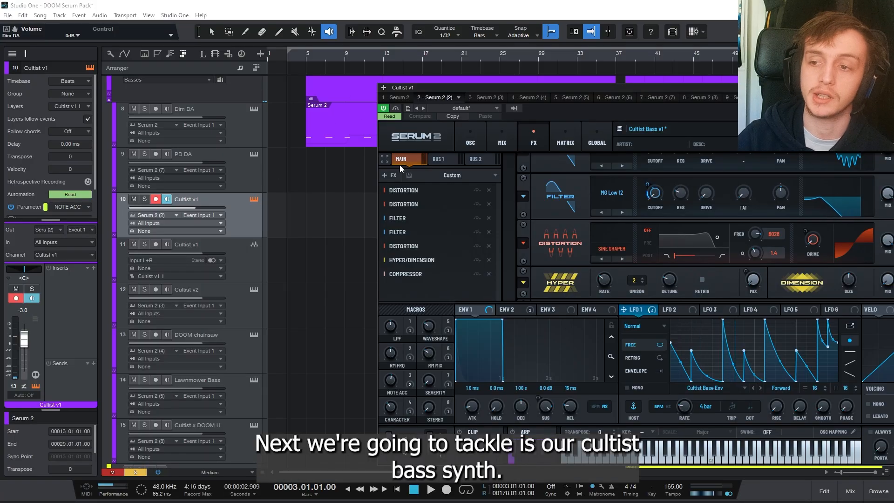
- Show the Cultist v1 oscillators and where ICanHasKick sits among oscillator A's Digital wavetables
click(469, 138)
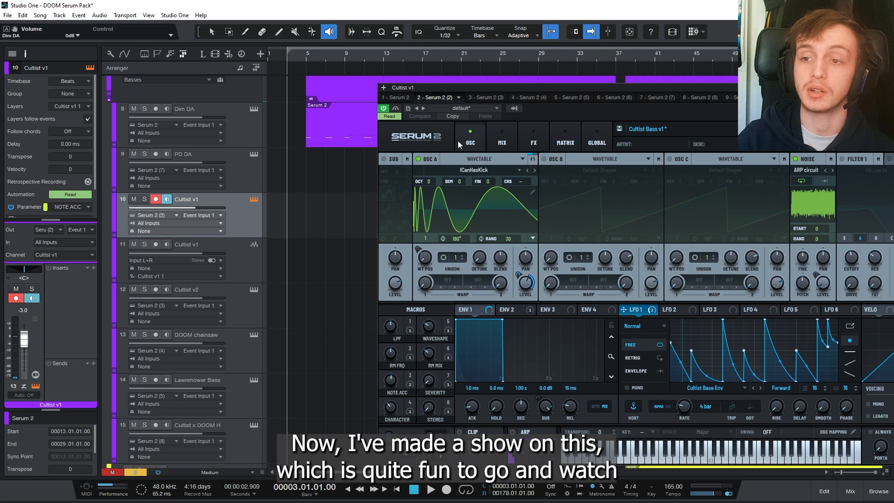
drag(530, 86, 435, 63)
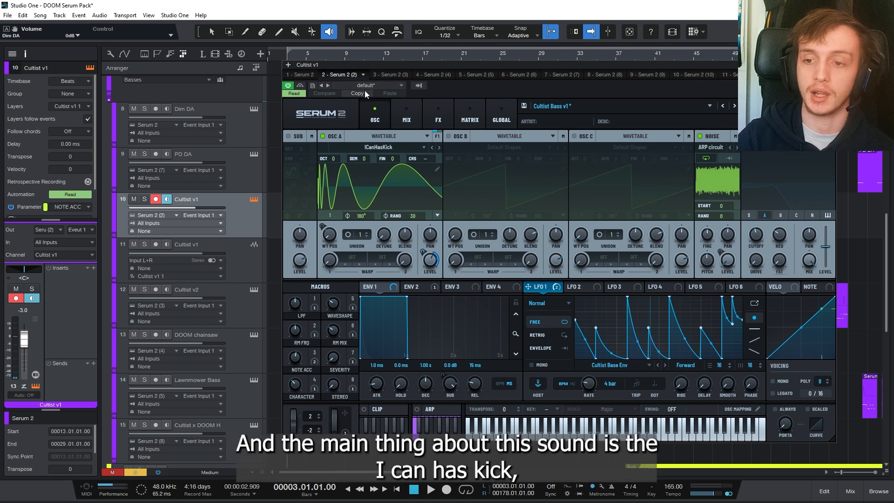
click(372, 147)
mouse_move(352, 169)
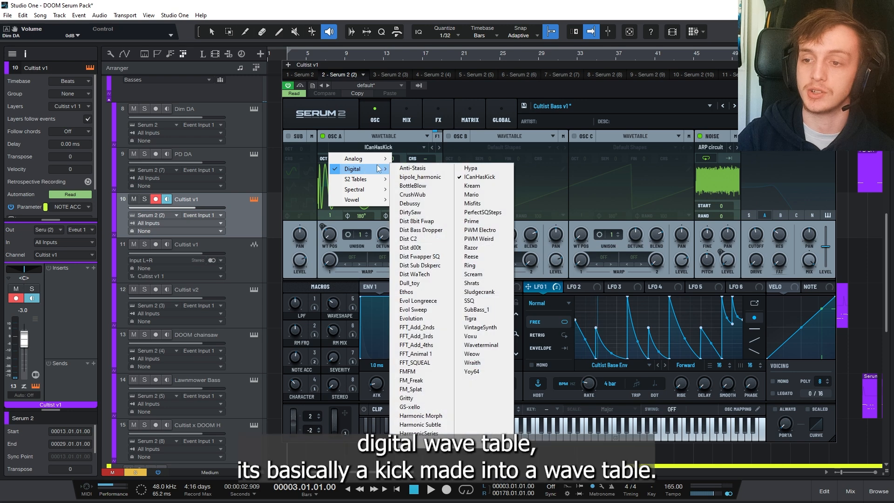
click(498, 63)
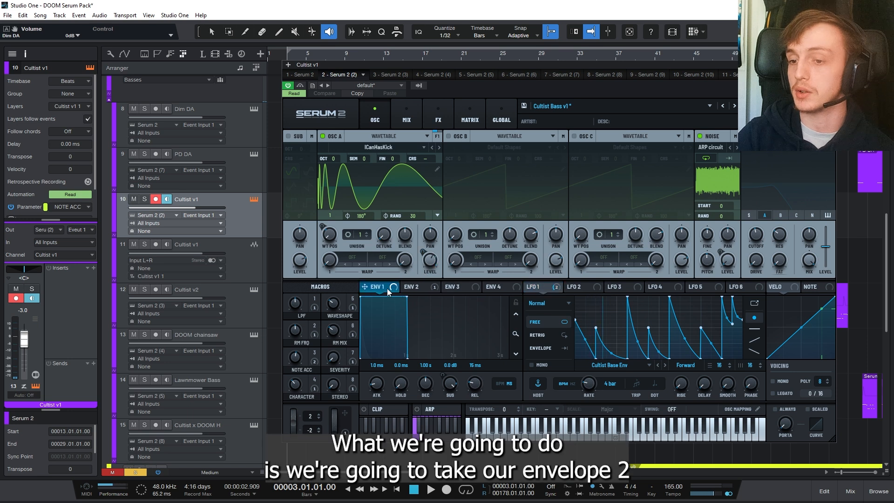
- View envelope 2 and the mixer of Cultist v1, returning to its oscillators
click(415, 287)
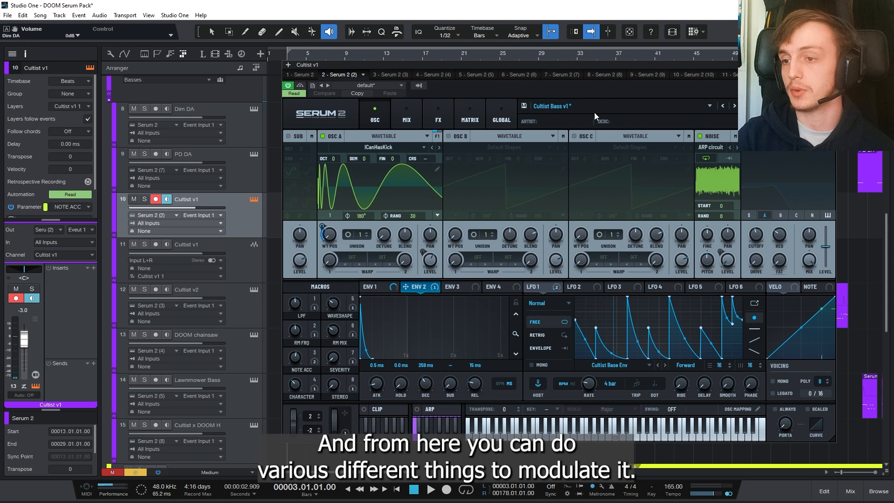
drag(617, 64, 497, 57)
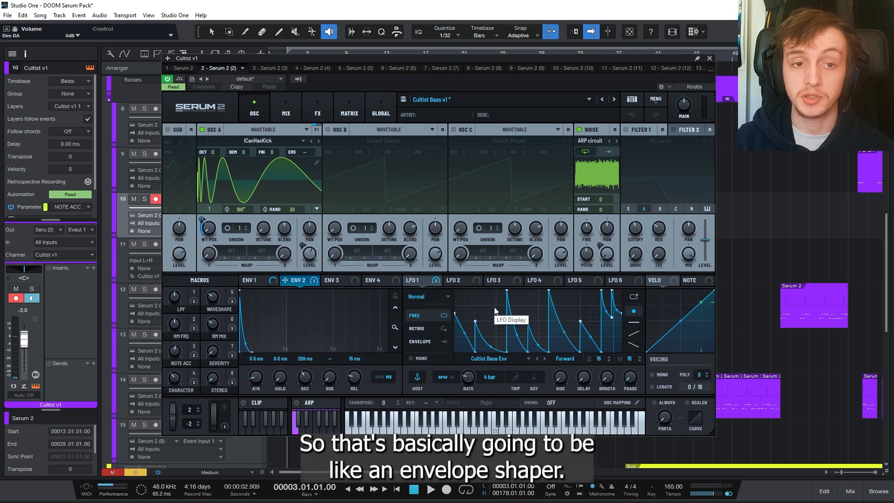
click(286, 112)
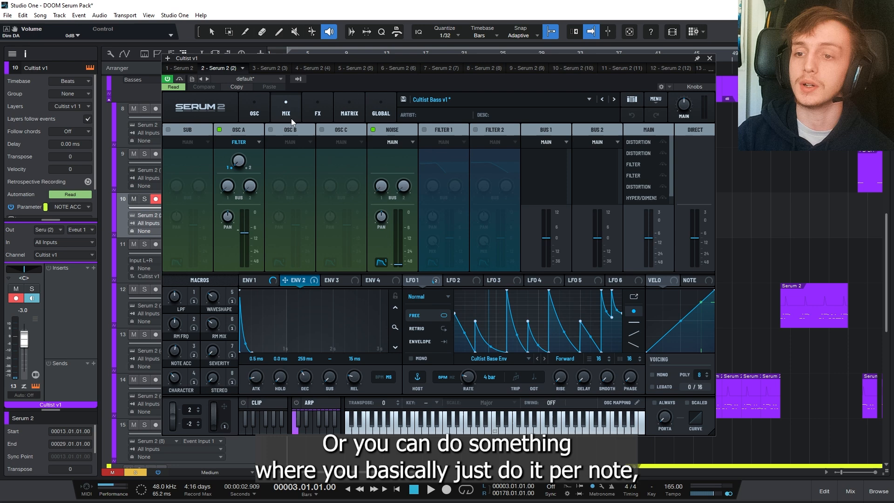
click(256, 110)
drag(384, 57, 603, 57)
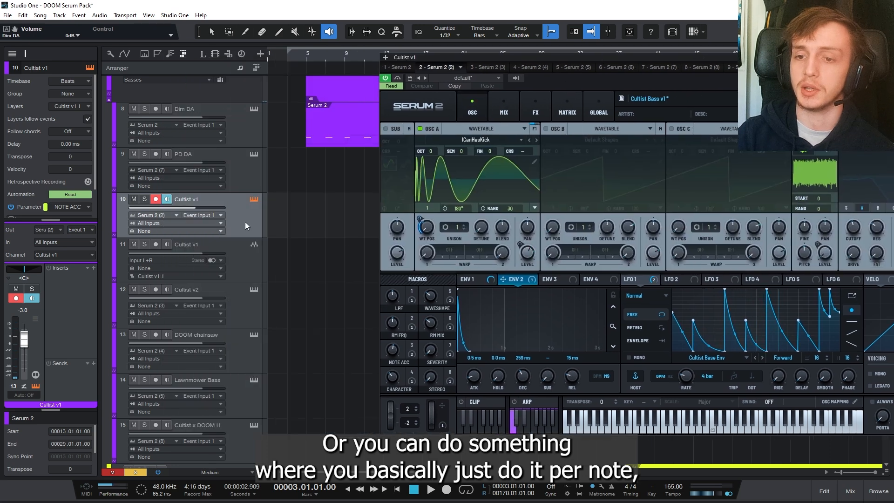
- Open the Cultist v2 instrument and examine its mixer, main effects chain and oscillators
click(255, 290)
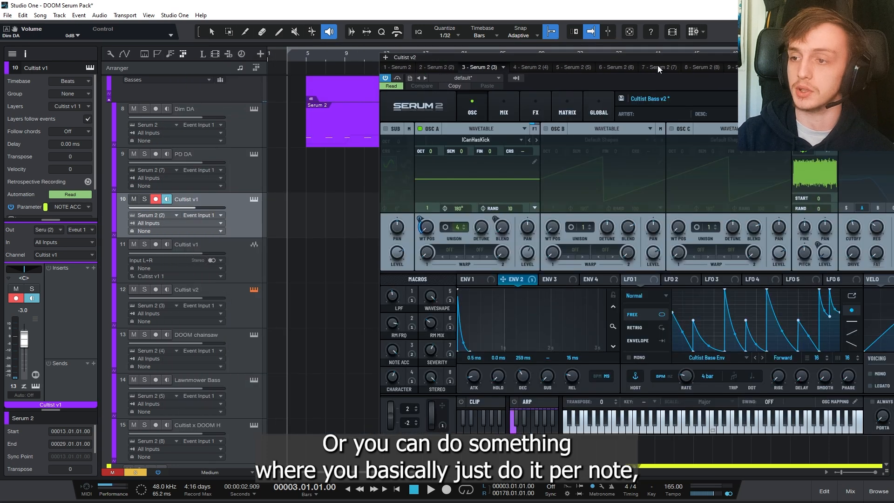
drag(658, 65, 558, 76)
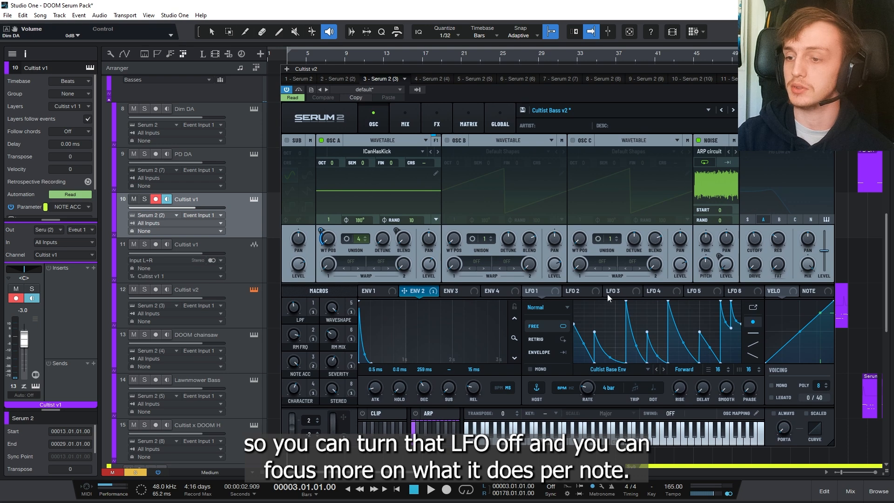
click(407, 118)
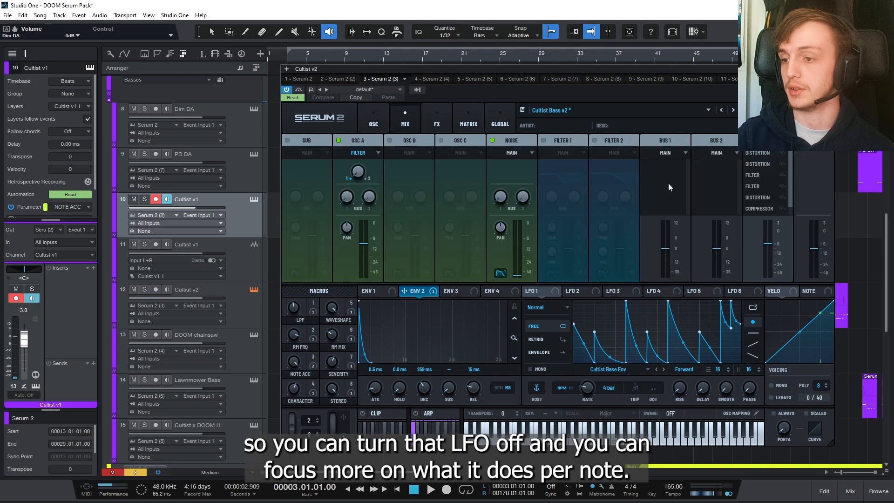
click(428, 114)
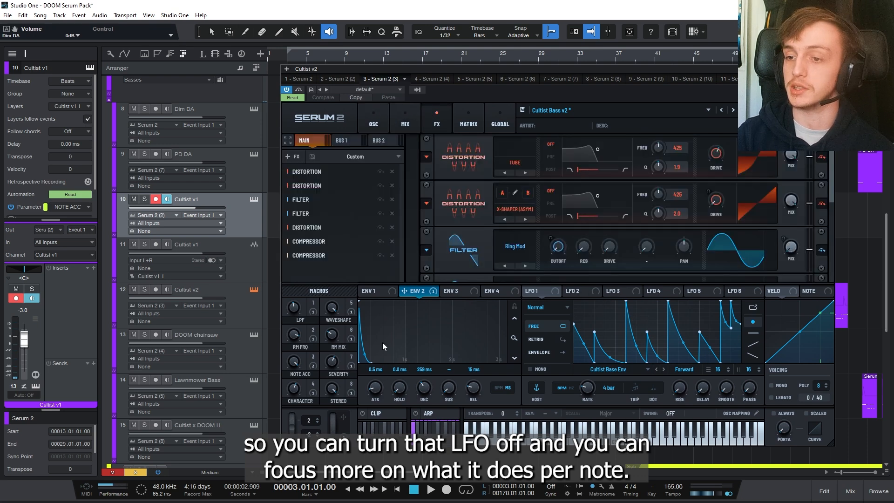
drag(833, 176, 839, 222)
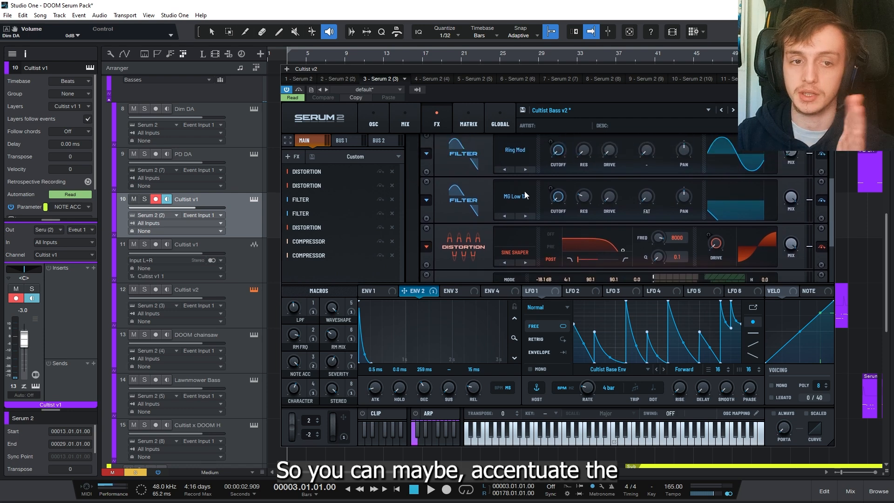
click(378, 119)
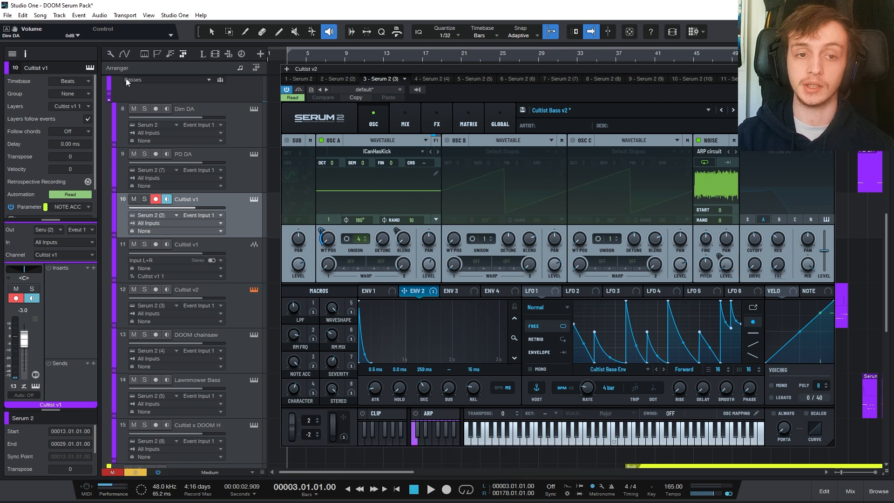
- Reopen Cultist v1 and examine its main effects chain, from the distortions and filters through Hyper/Dimension to the compressor
click(254, 199)
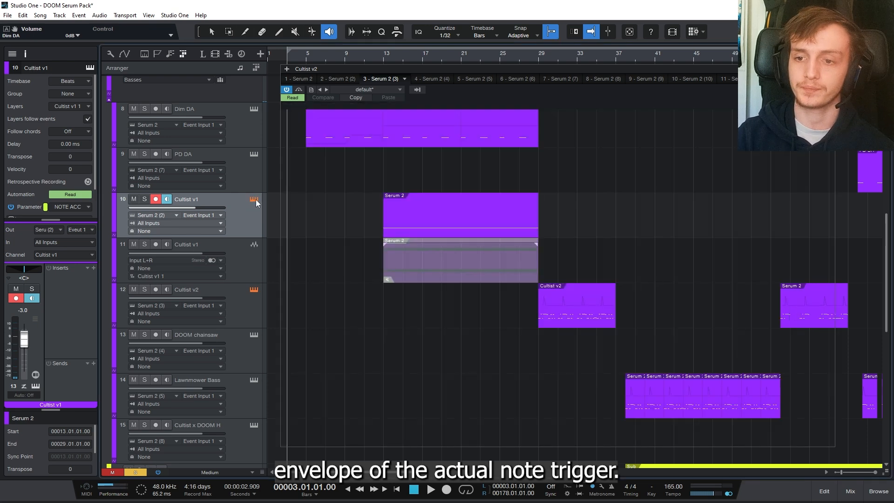
click(255, 199)
click(436, 121)
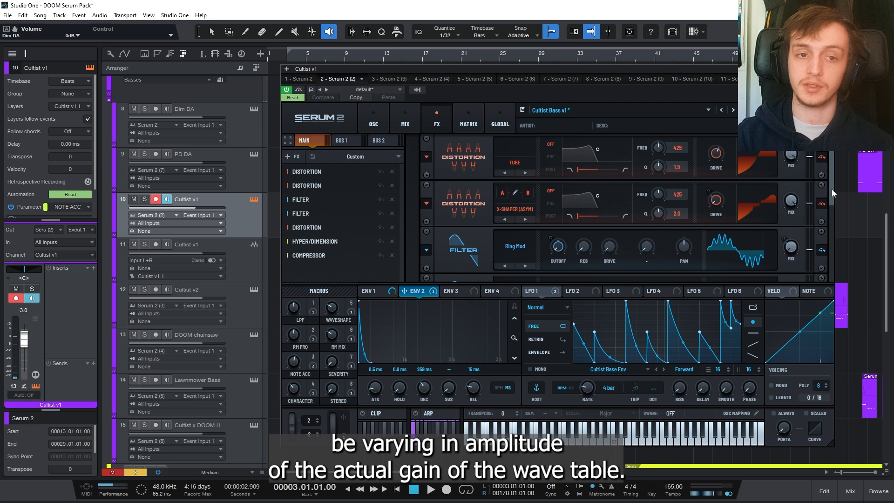
scroll(833, 180, down, 1)
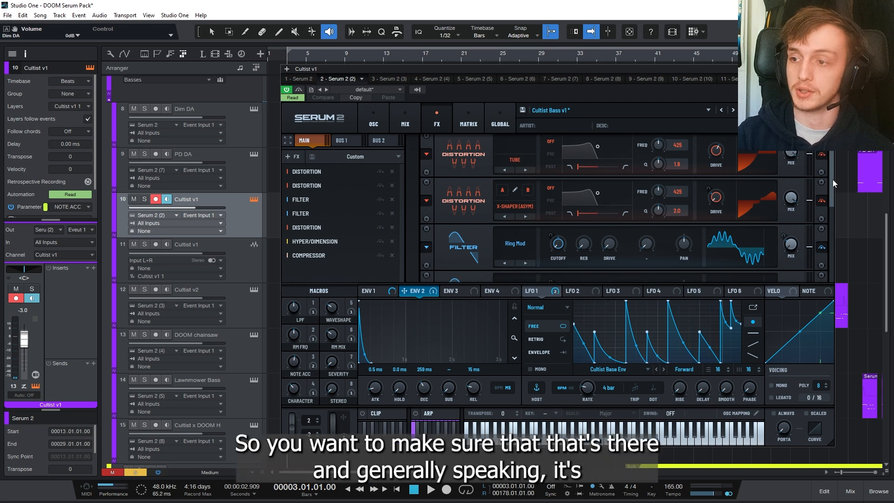
drag(832, 179, 834, 230)
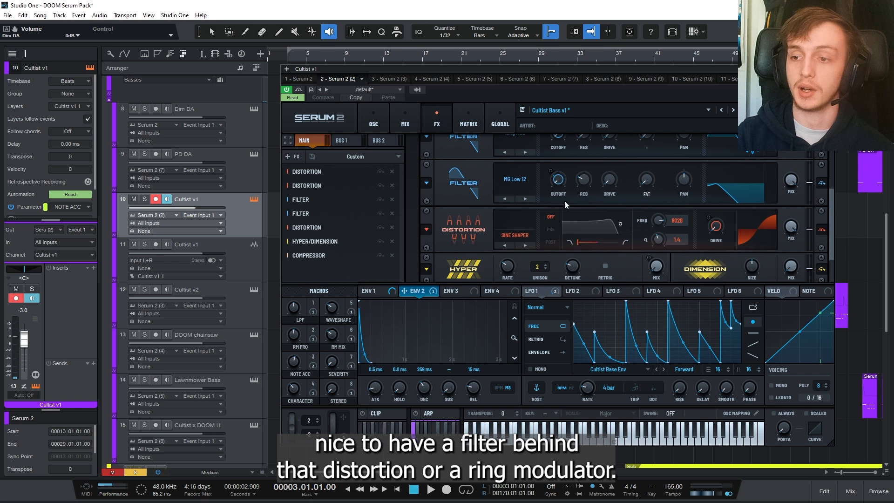
drag(833, 204, 830, 229)
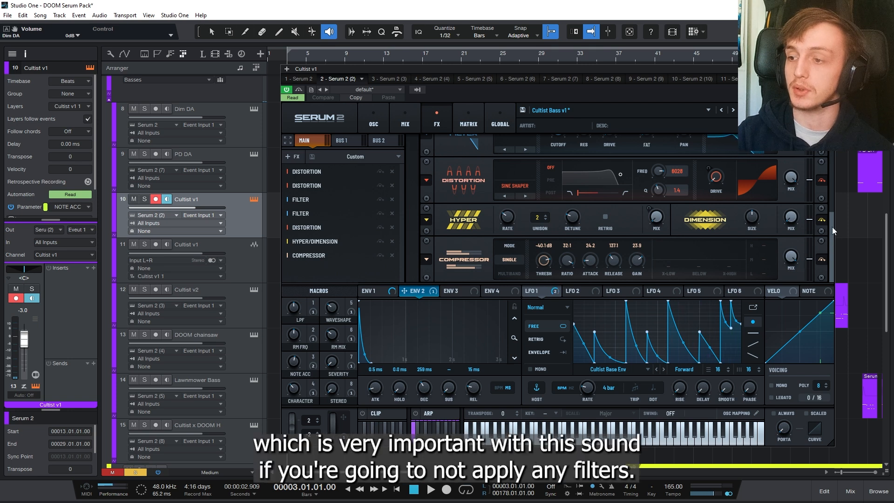
drag(832, 227, 831, 164)
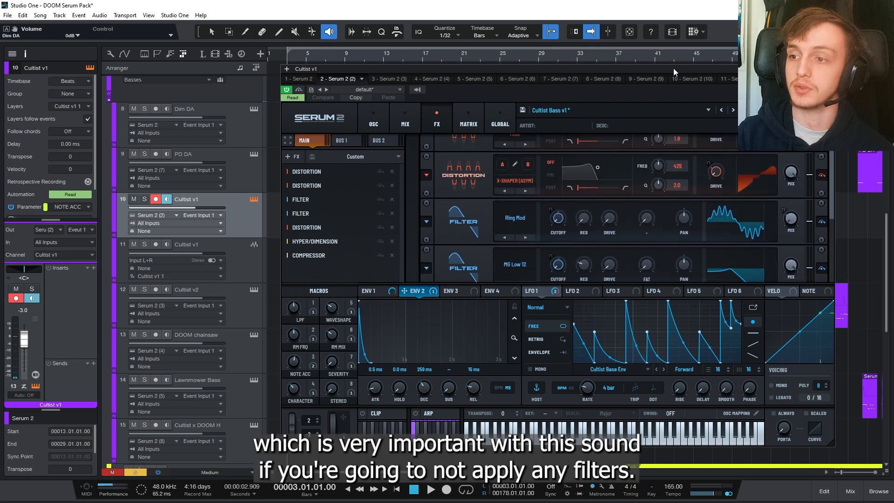
- Switch back to Cultist v2 and review its mixer routing and the compressors ending its main effects chain
drag(673, 68, 697, 47)
click(254, 291)
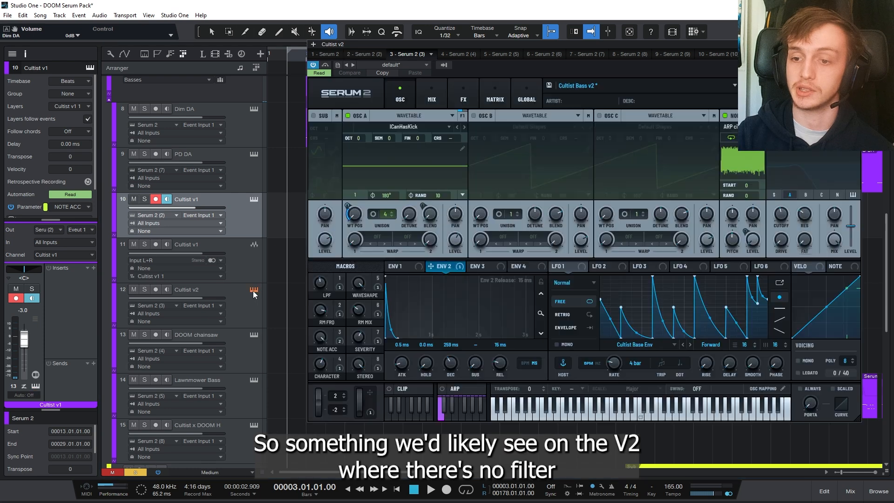
click(432, 95)
drag(669, 44, 543, 51)
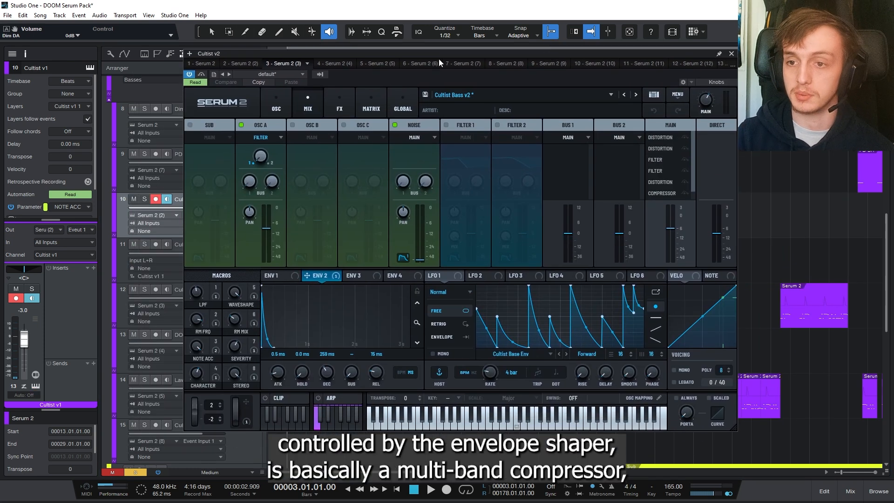
click(339, 98)
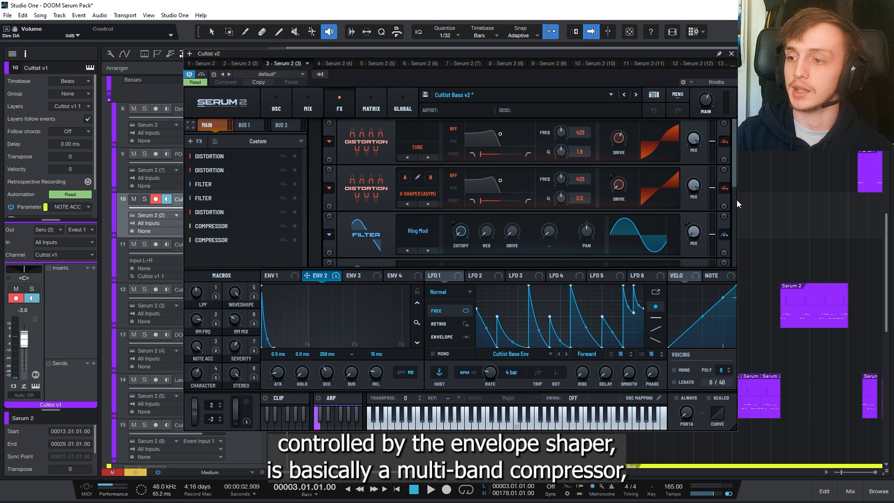
drag(733, 169, 739, 291)
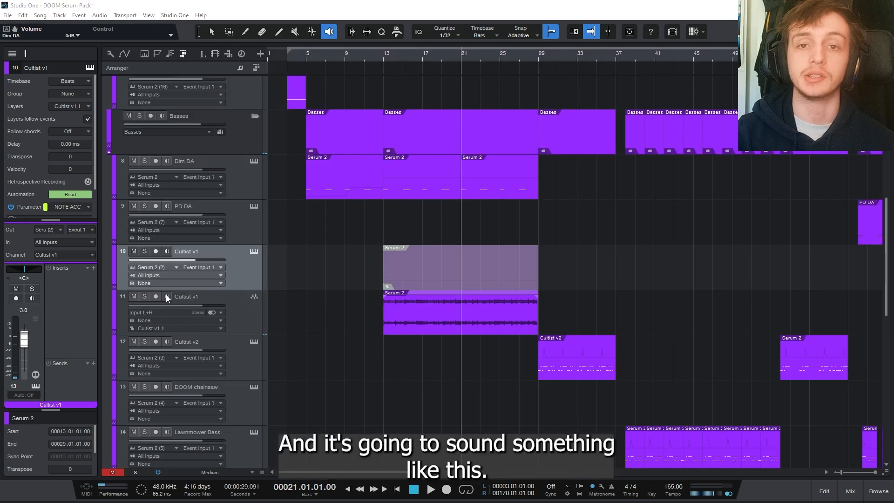
- Play the arrangement from bar 21 to hear the Cultist bass
key(space)
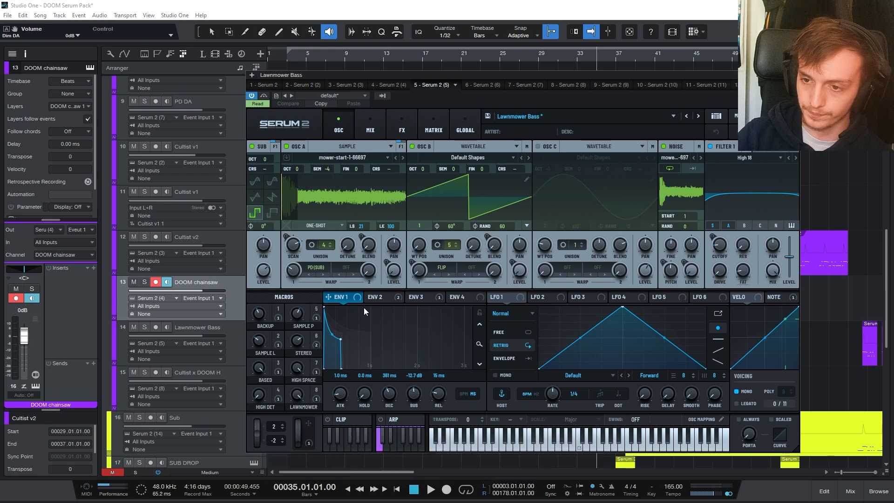
- Examine the Lawnmower Bass's second and third envelopes alongside the distortions and equalizer in its main effects chain
click(386, 296)
click(428, 297)
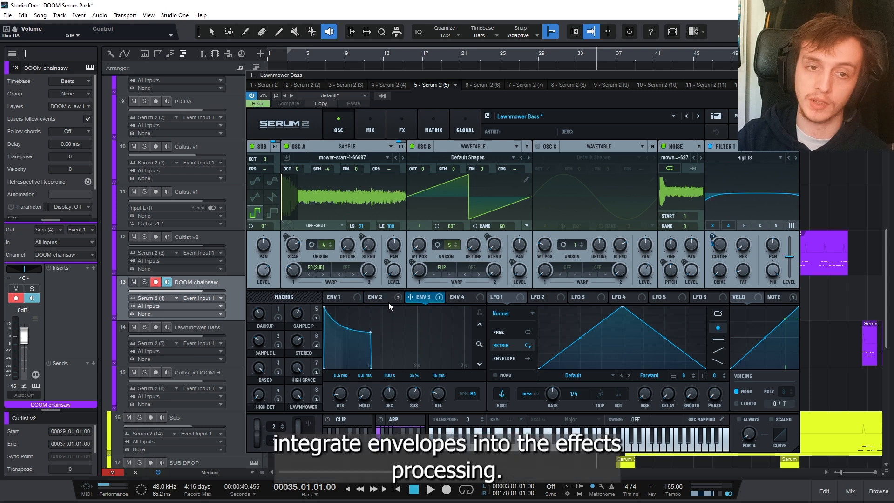
click(404, 127)
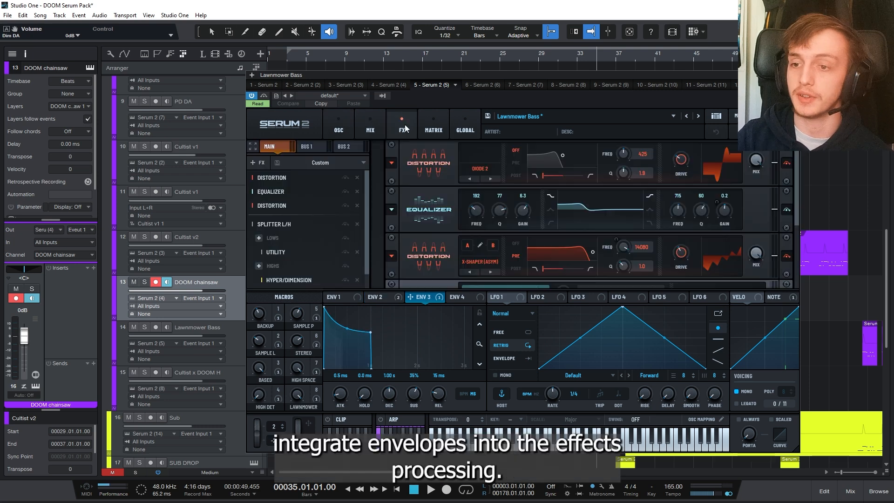
click(361, 146)
click(288, 147)
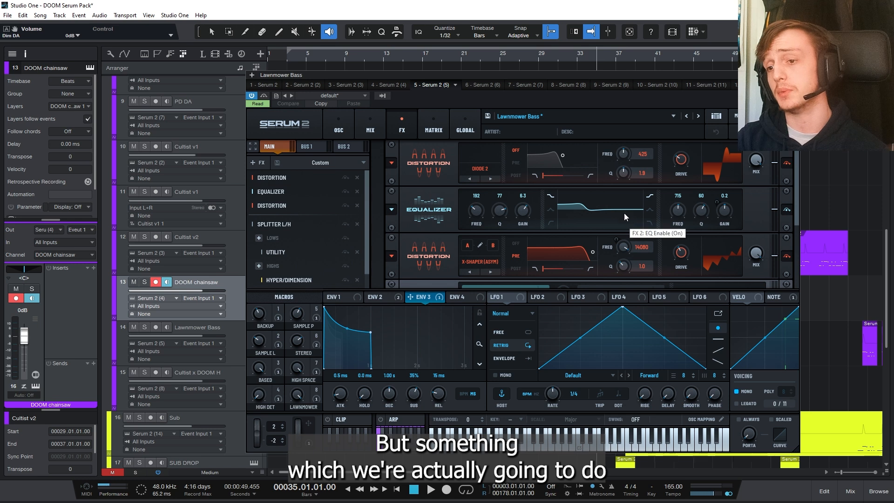
click(388, 303)
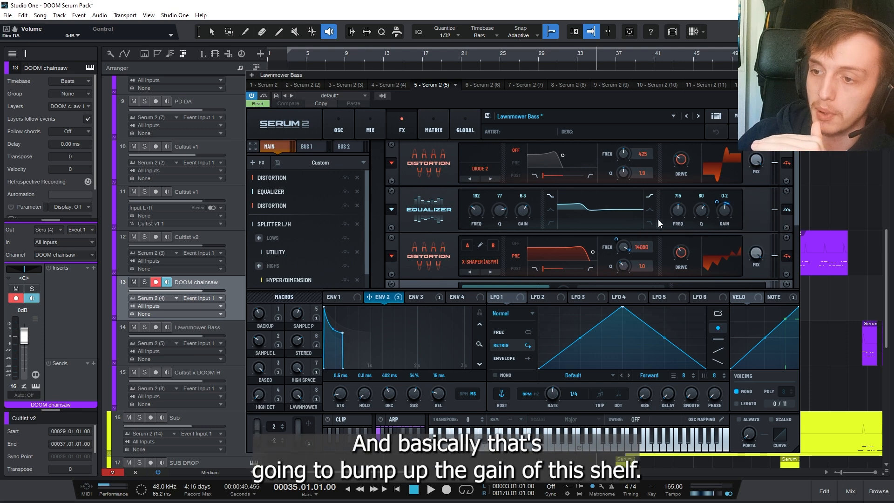
- Audition the Lawnmower Bass clip near bar 40 with the equalizer in view, and review the effects down to the splitter and Utility
drag(694, 76, 235, 61)
click(651, 353)
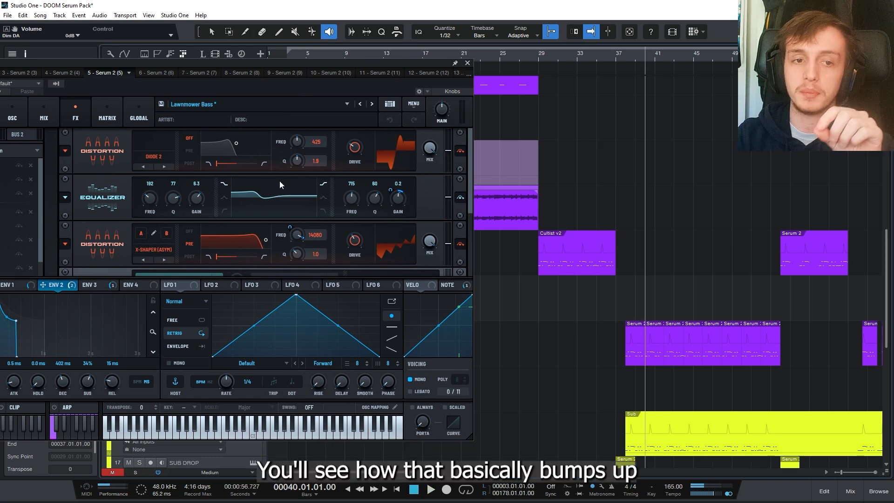
drag(267, 61, 449, 54)
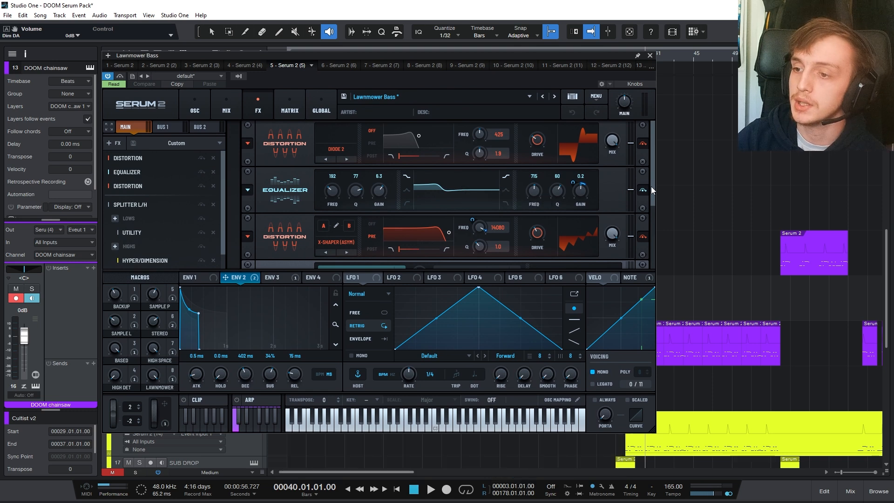
scroll(653, 185, down, 1)
drag(650, 194, 635, 227)
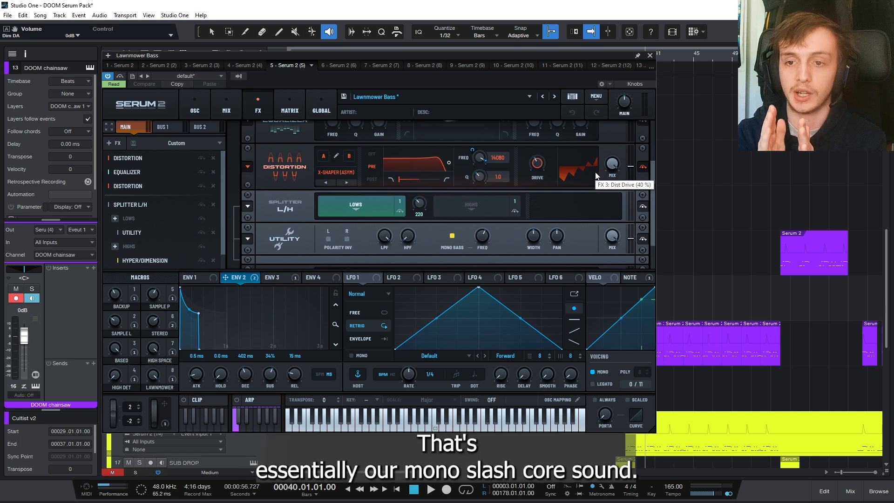
- Compare the Lawnmower Bass's oscillator unison settings and mixer routing with its main effects chain
click(202, 96)
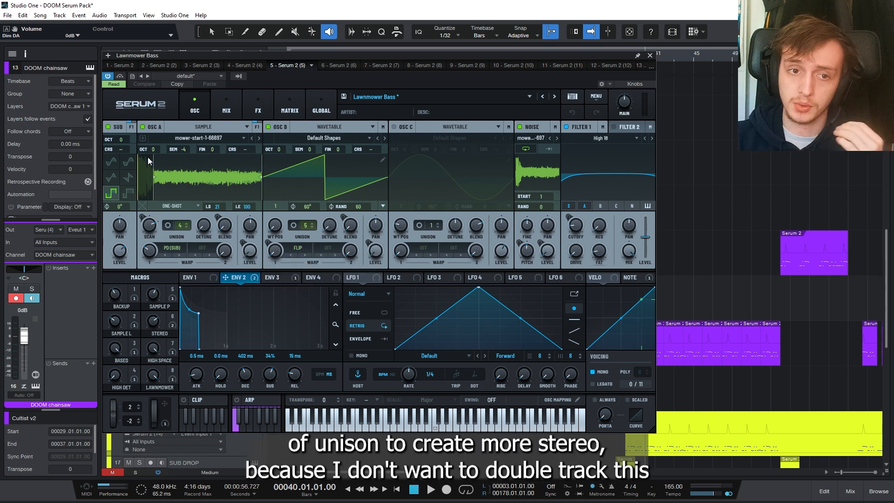
click(226, 111)
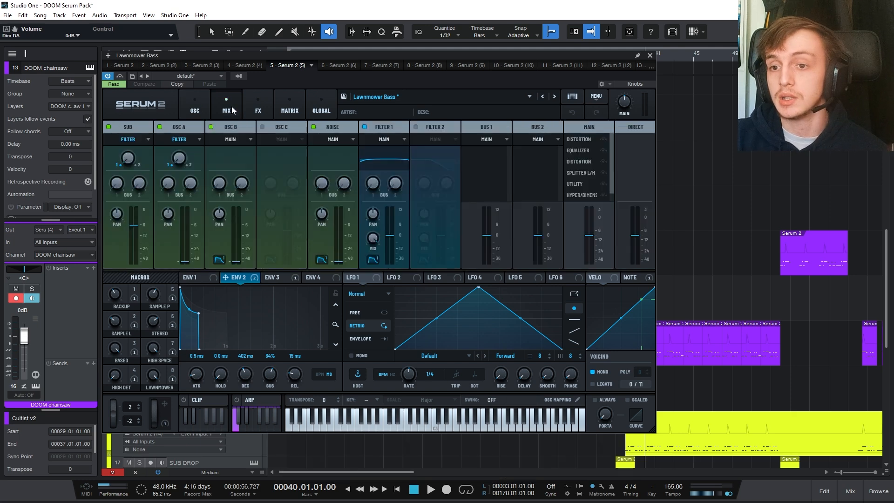
click(258, 107)
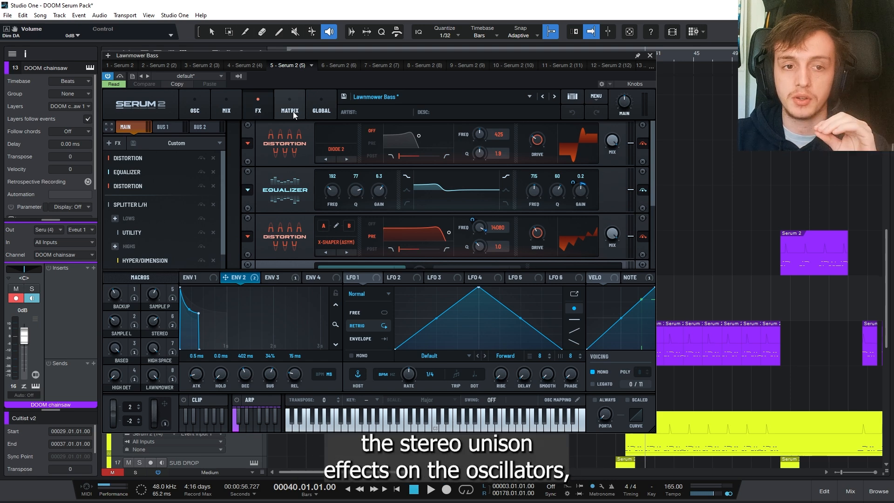
click(207, 110)
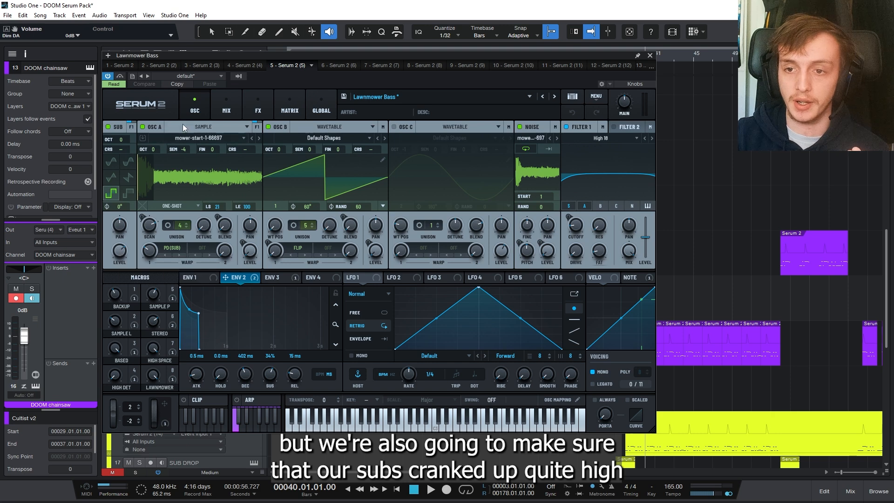
click(226, 110)
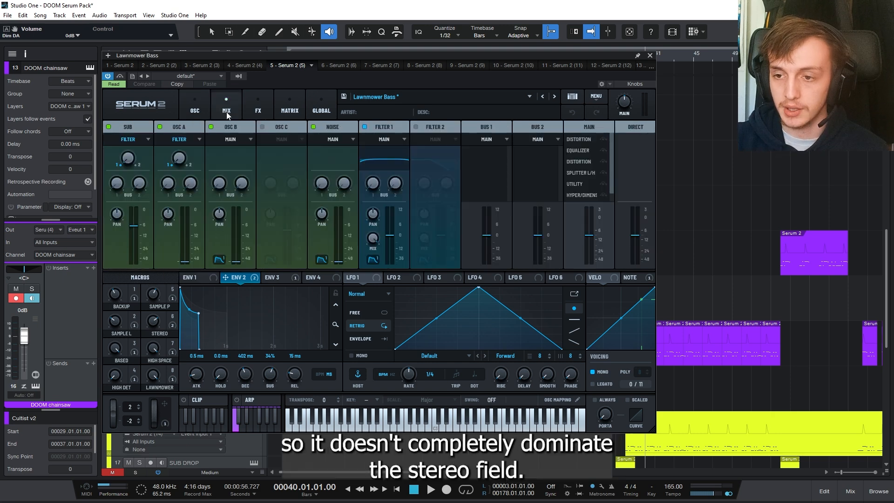
click(255, 110)
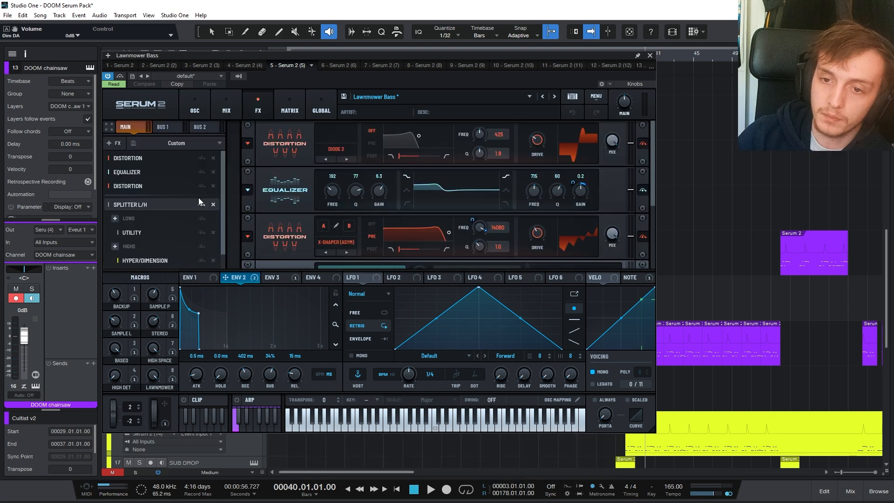
- Inspect the low/high splitter, from Utility on the lows to Hyper/Dimension on the highs, and the compressor following it
scroll(222, 195, down, 1)
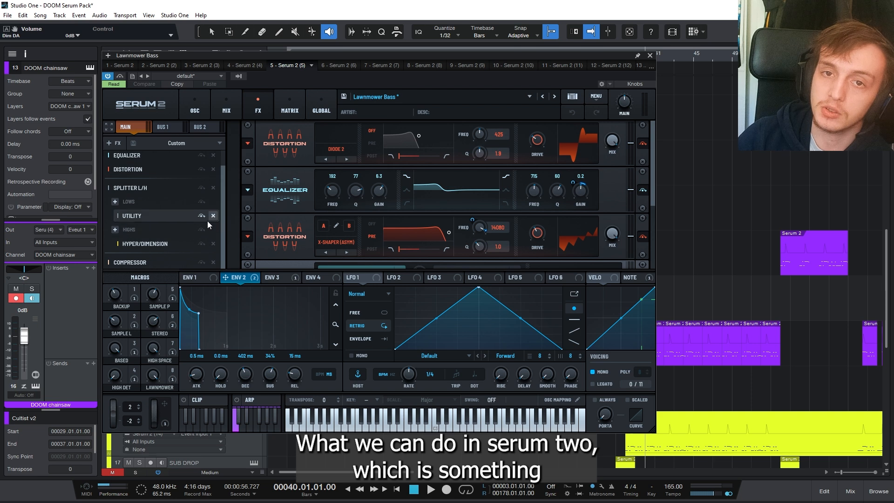
click(155, 188)
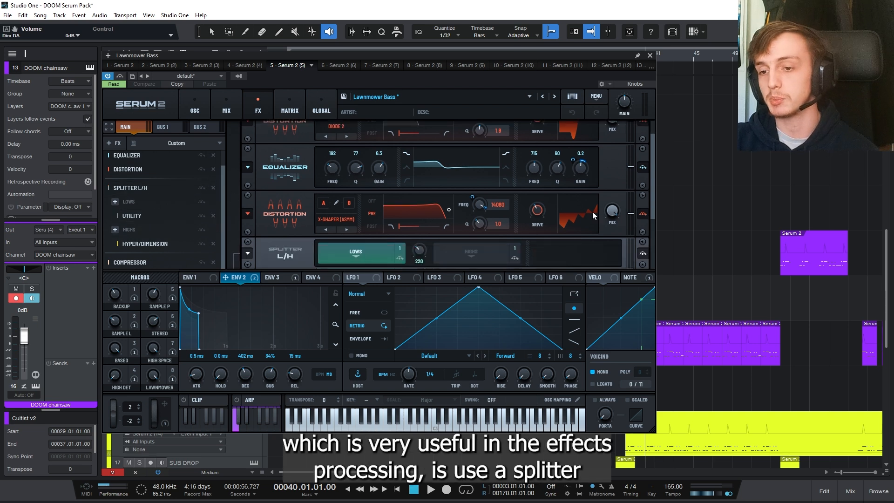
drag(650, 191, 652, 240)
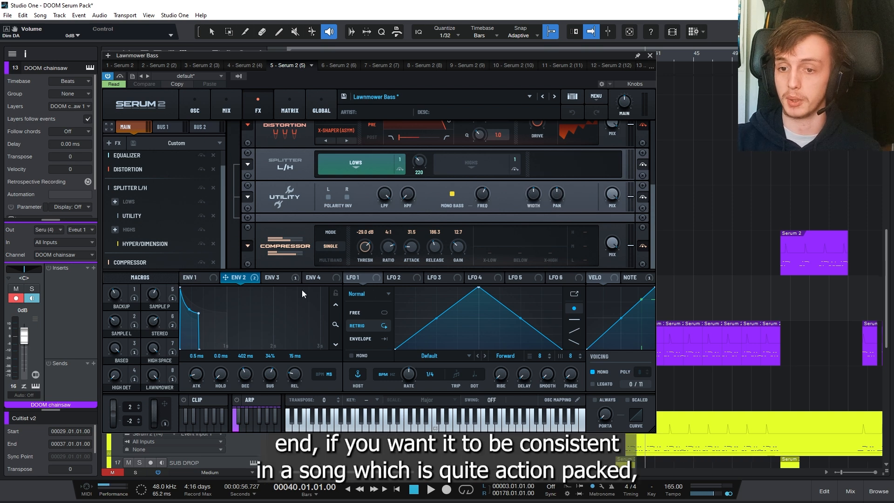
click(156, 239)
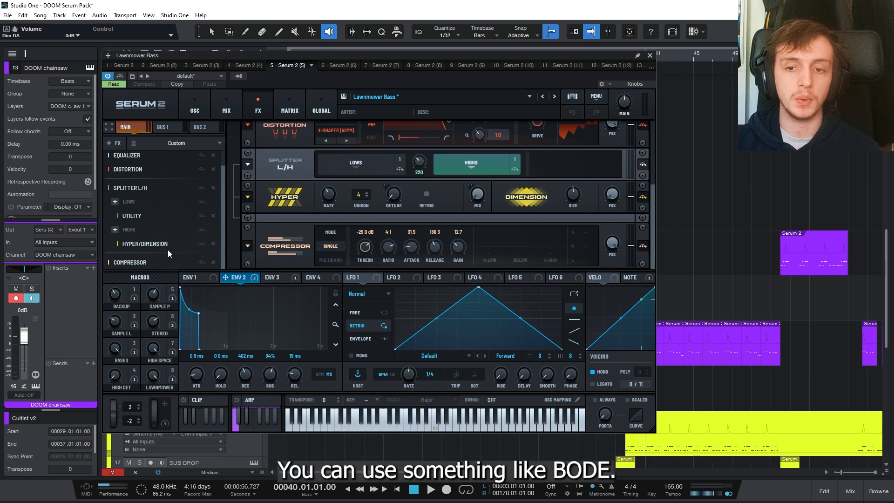
- Try a Bode effect on the splitter's highs band, and remove it from the chain
click(116, 229)
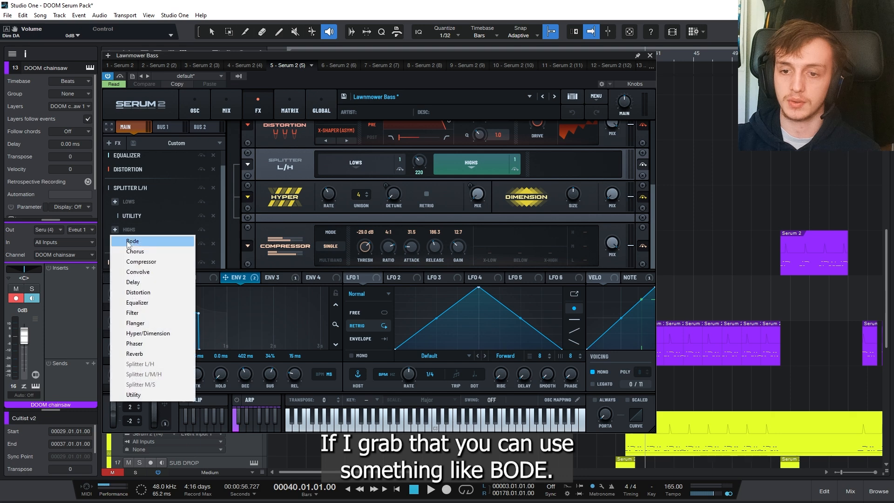
click(140, 242)
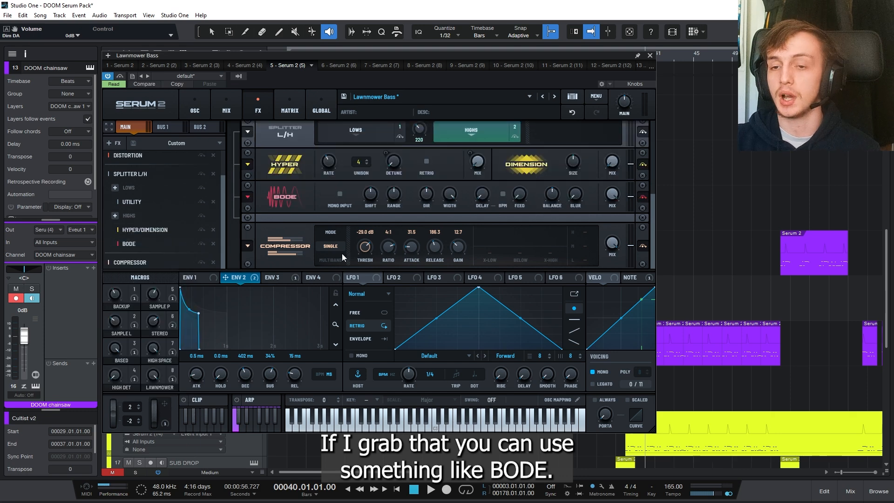
click(213, 244)
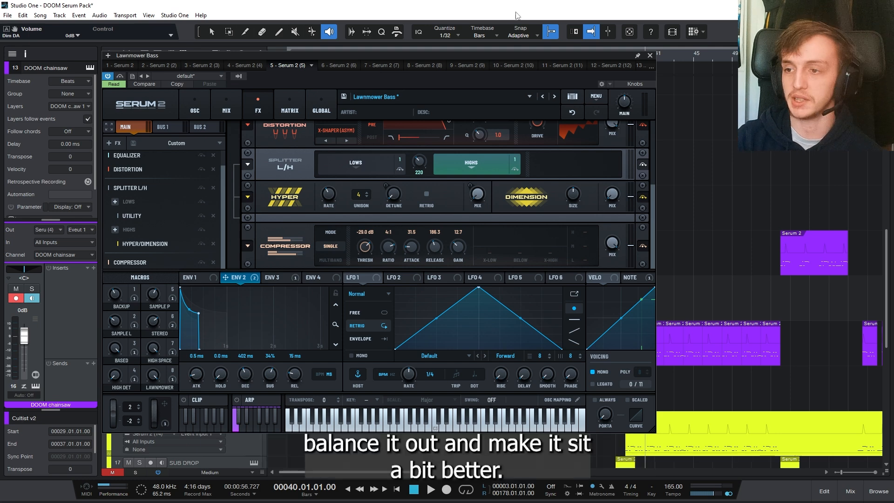
- Close the instrument and audition the Lawnmower Bass clips in the arrangement, from bar 38 and past bar 62
click(649, 55)
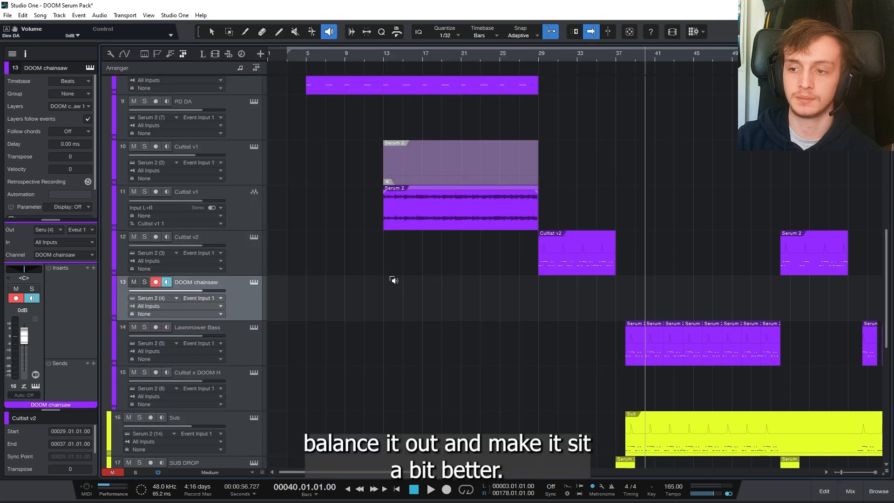
click(628, 348)
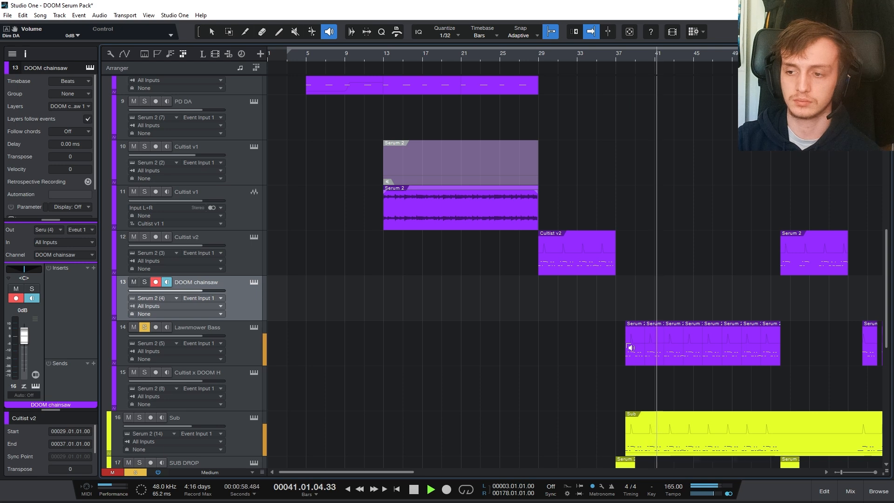
click(461, 348)
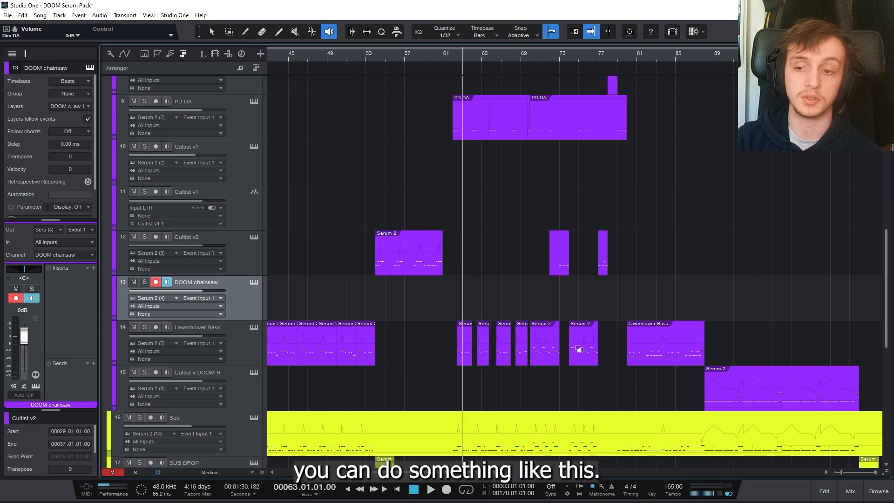
click(569, 347)
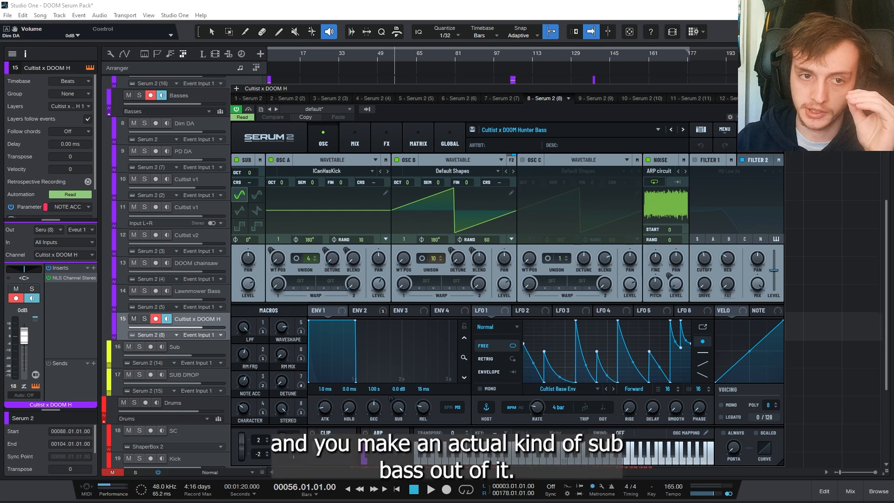
- Examine the oscillators, unison settings and mixer routing of the Cultist x DOOM Hunter Bass
mouse_move(279, 266)
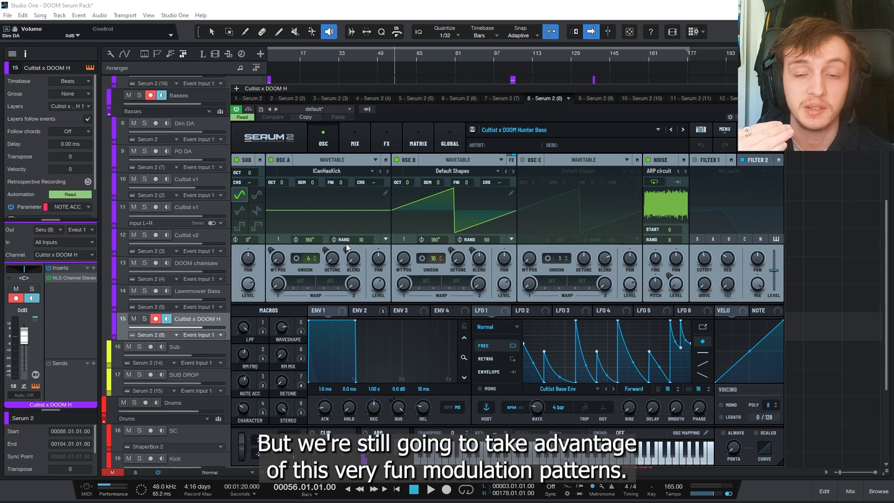
drag(528, 88, 395, 65)
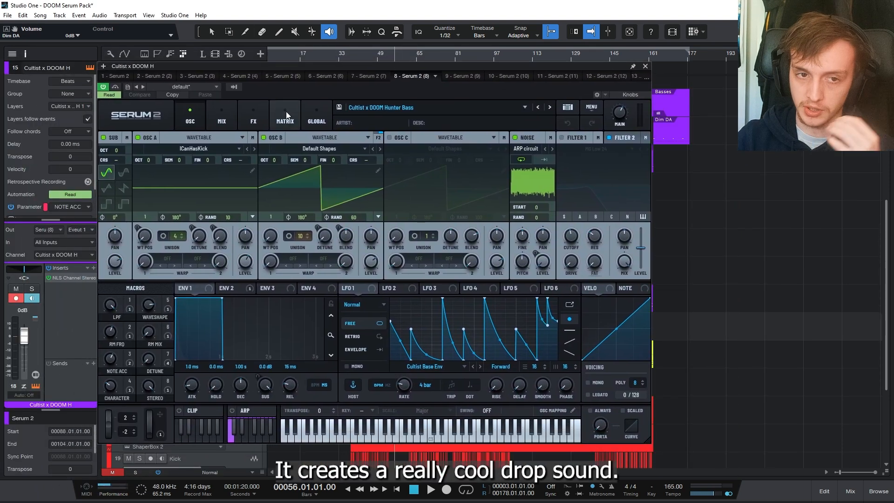
click(222, 110)
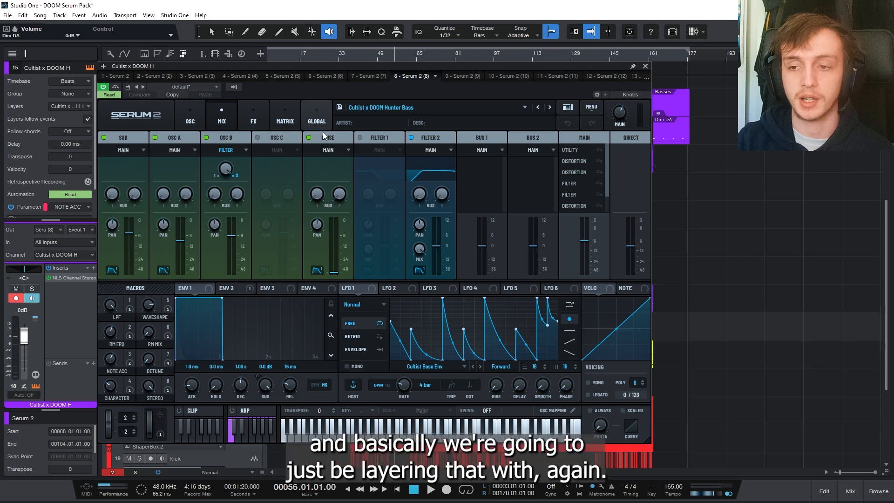
click(177, 111)
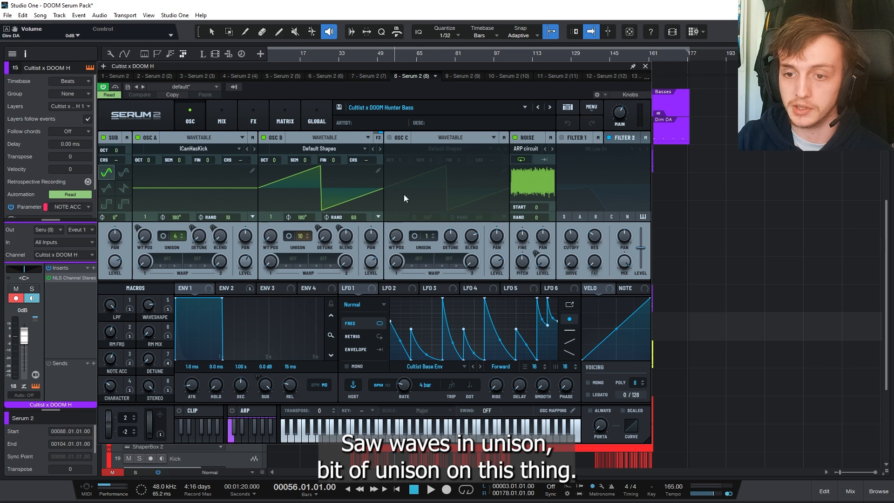
click(221, 117)
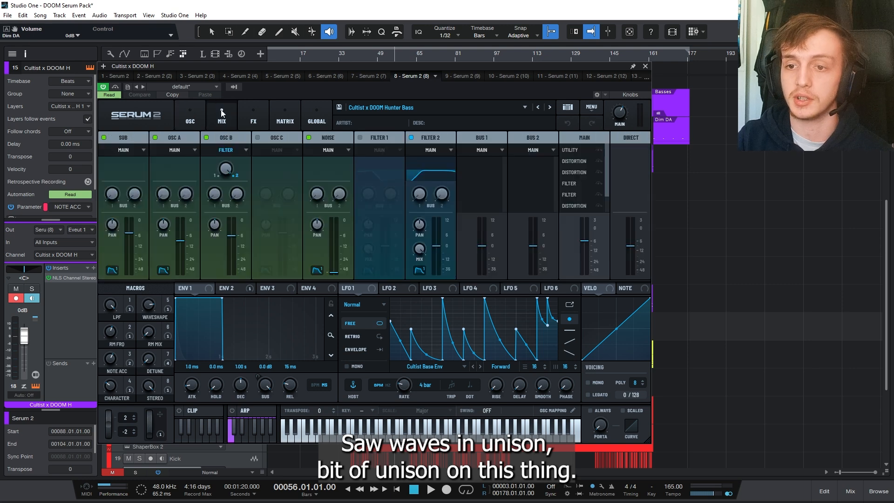
- Examine the Cultist x DOOM Hunter Bass's main effects chain from Utility to the final compressor, along with its second envelope
click(251, 117)
click(161, 136)
click(129, 137)
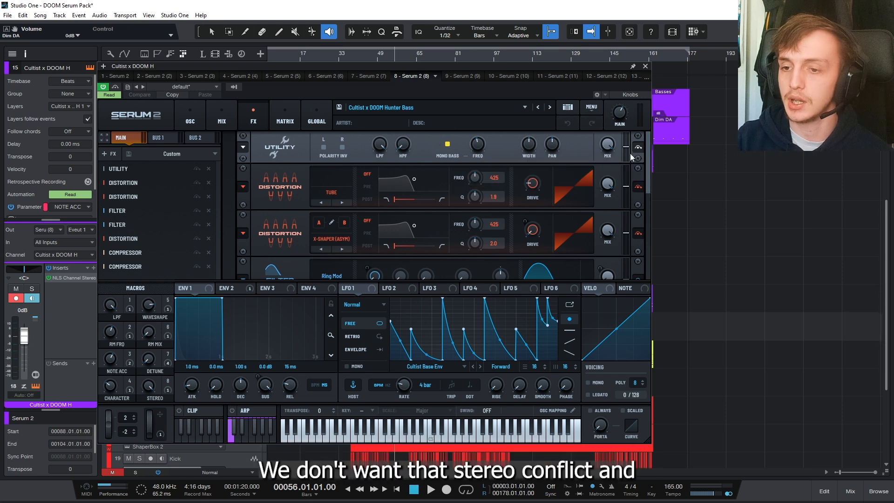
scroll(645, 178, down, 3)
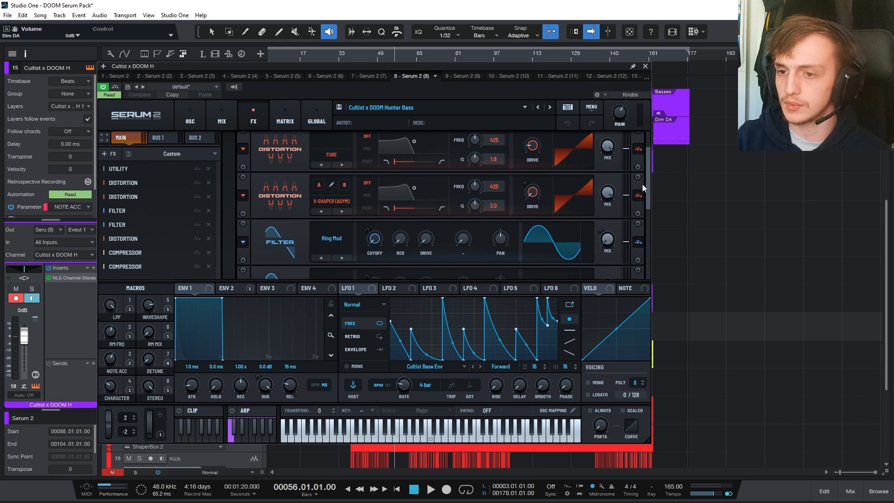
scroll(644, 188, down, 4)
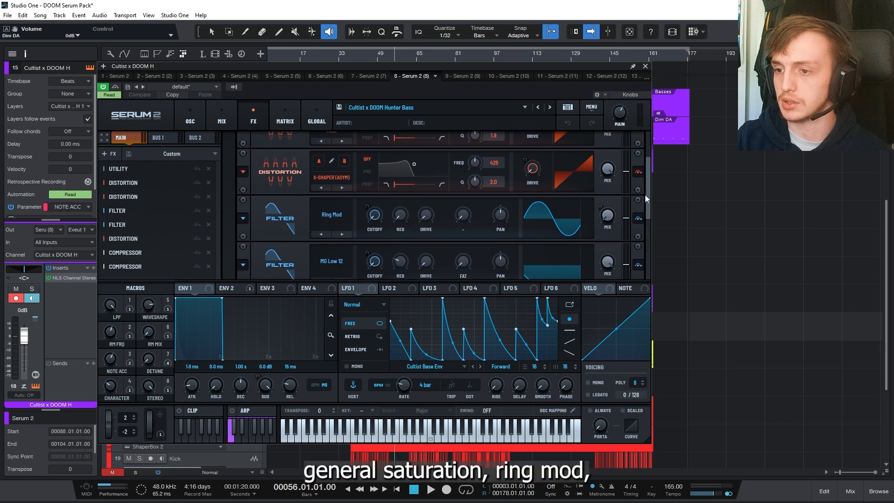
drag(647, 217, 642, 233)
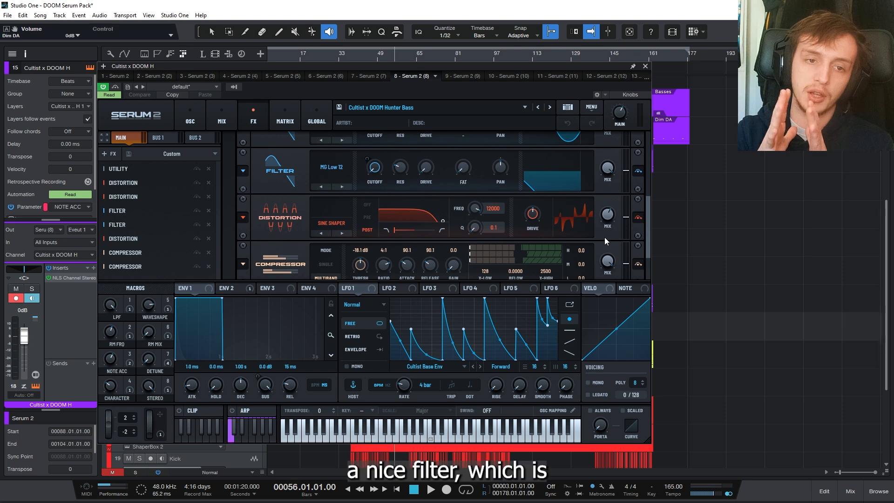
click(244, 289)
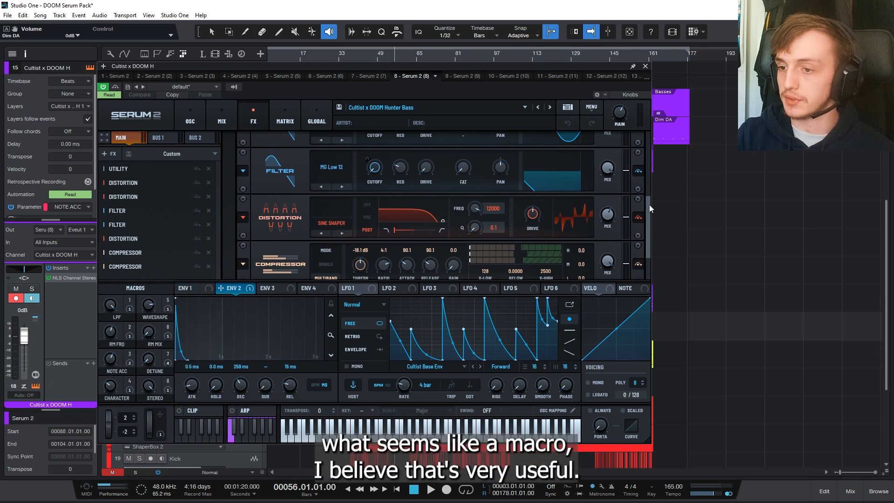
drag(649, 205, 651, 230)
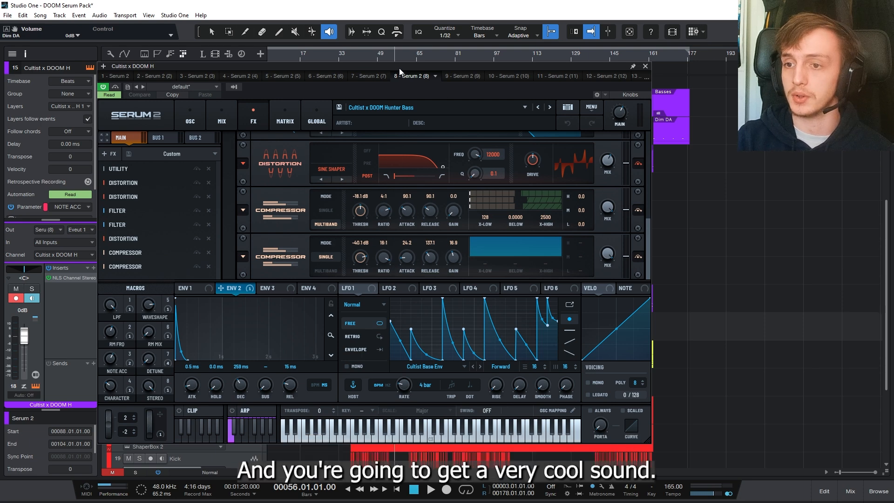
- Close the instrument and audition the Cultist x DOOM Hunter clip soloed in the arrangement from bar 88
drag(400, 70, 476, 60)
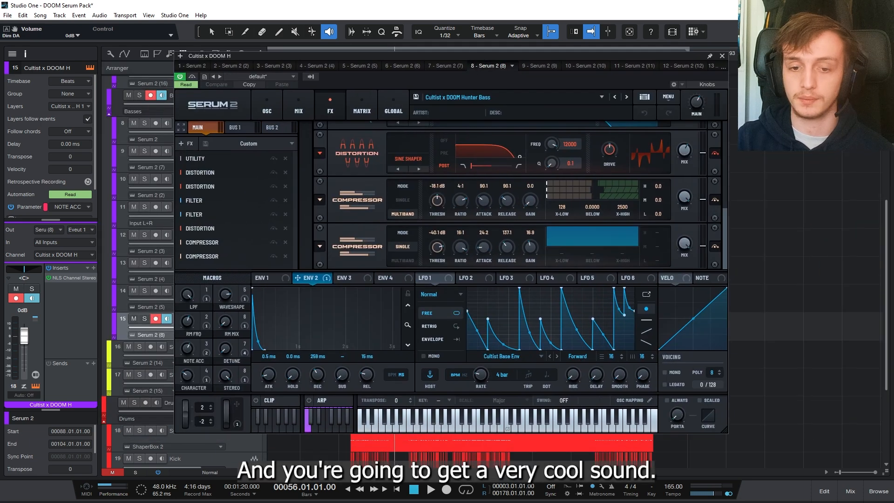
click(722, 56)
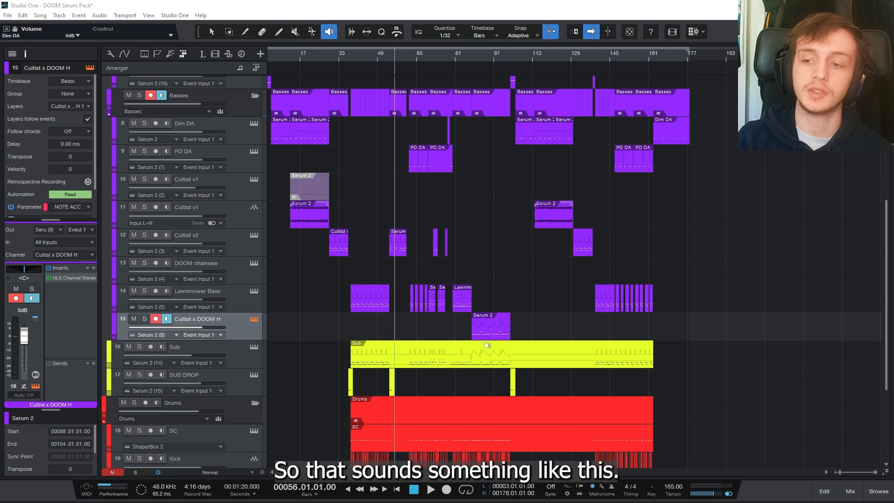
click(473, 328)
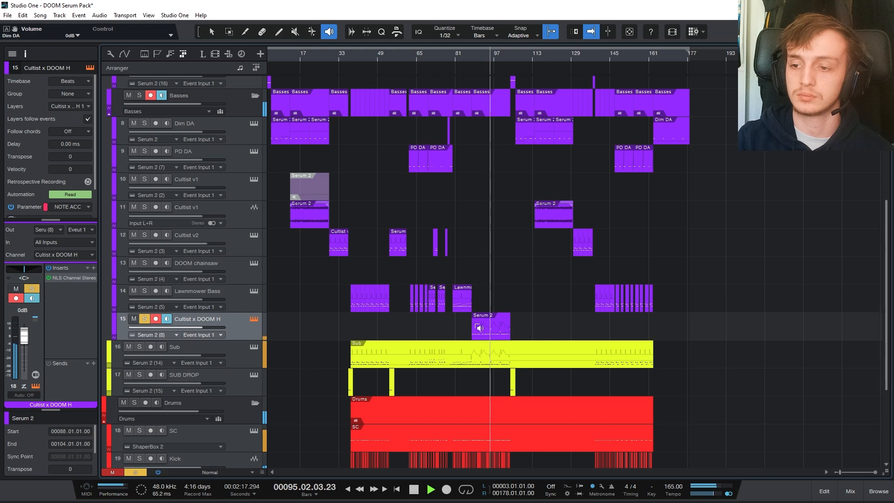
key(space)
key(e)
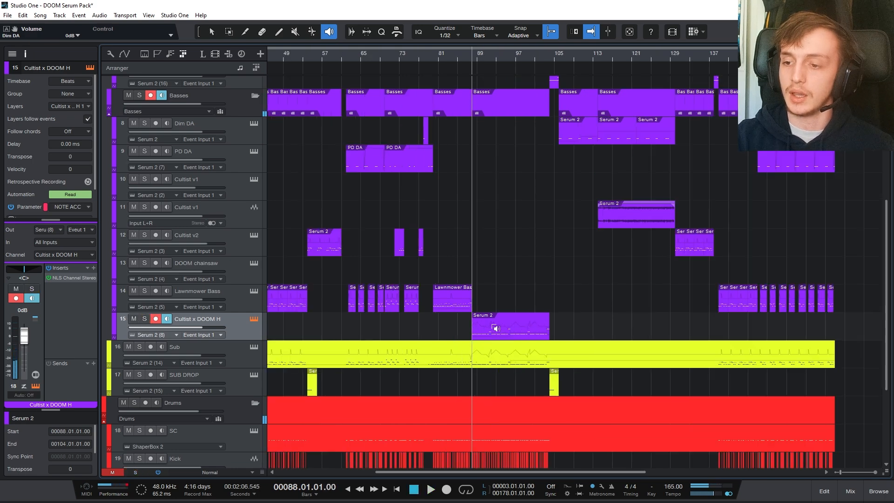
- Place the playhead at bar 91, show the track automation and display the Cultist x DOOM Hunter track's DETUNE macro lane
click(608, 300)
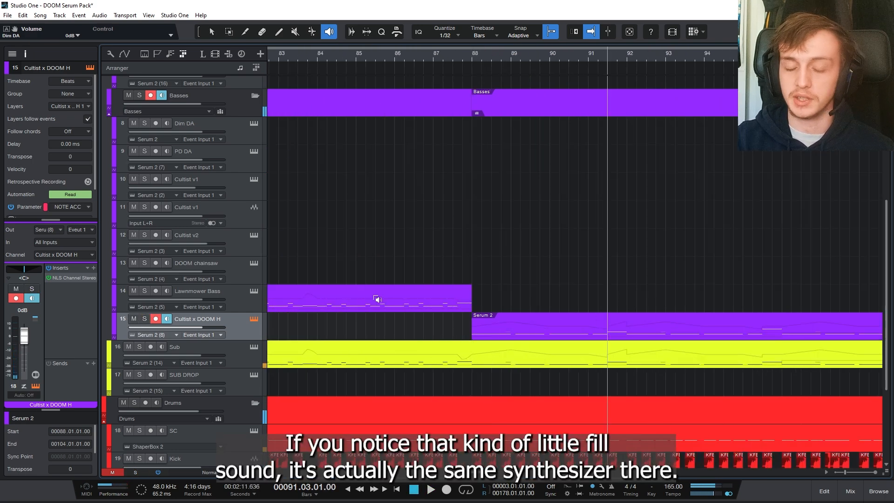
key(a)
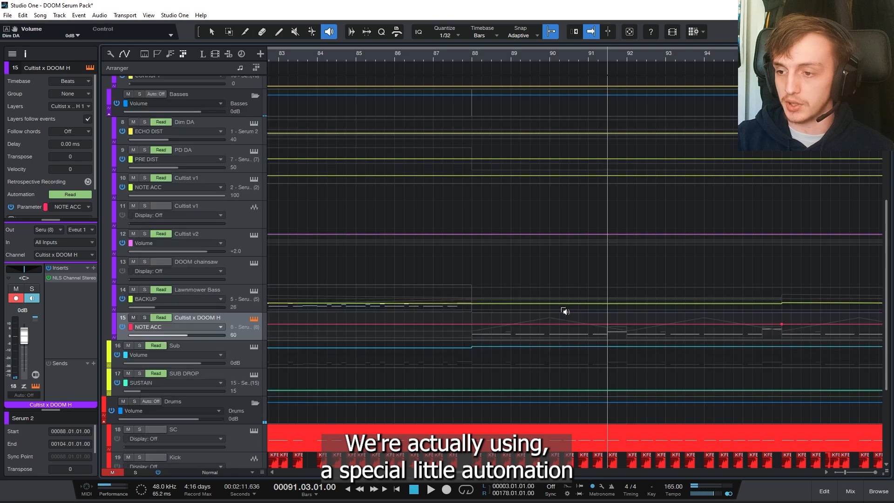
click(201, 325)
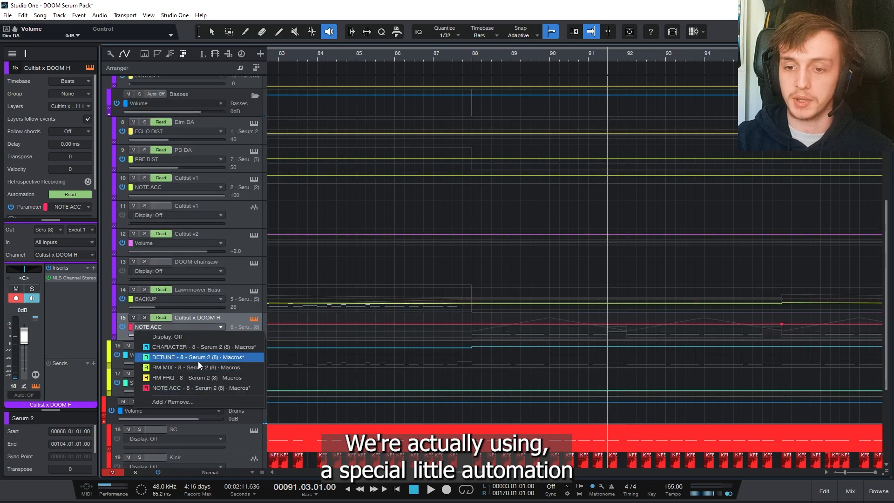
click(198, 361)
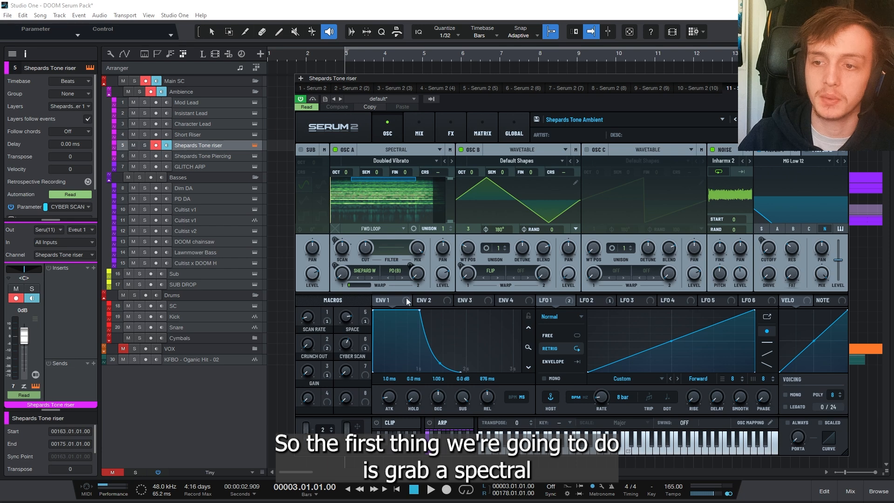
- Examine the Shepards Tone riser's spectral source on oscillator A and the triangle wavetable position on oscillator B
click(395, 160)
mouse_move(381, 201)
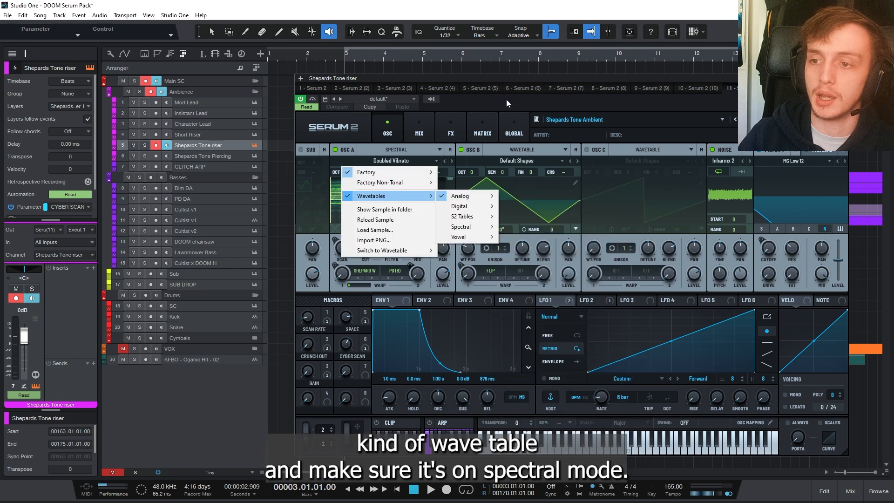
click(506, 99)
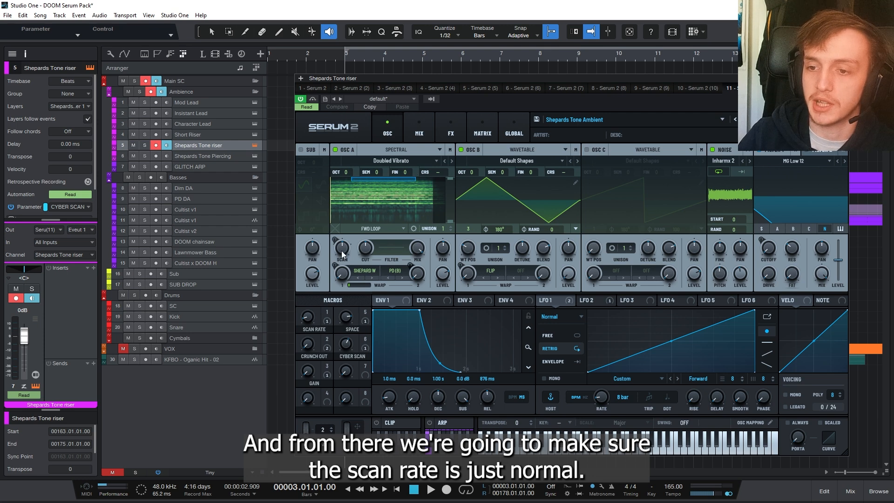
mouse_move(343, 255)
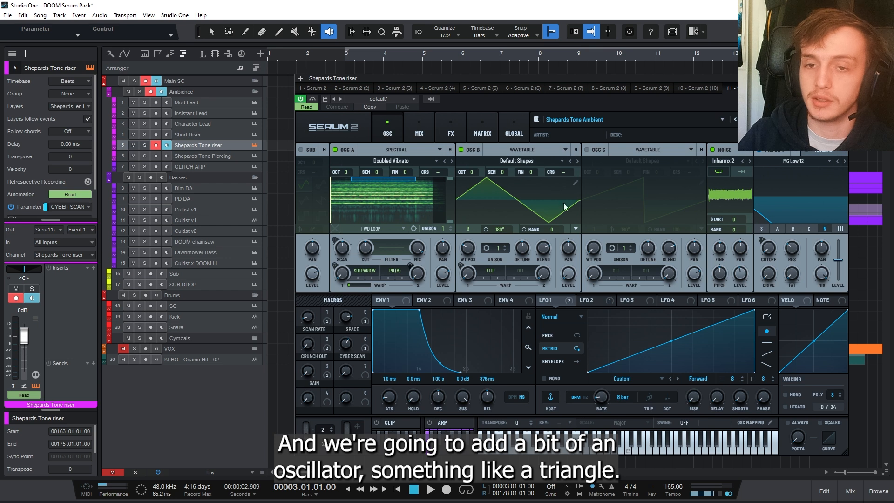
mouse_move(467, 251)
mouse_down()
mouse_move(473, 217)
mouse_move(464, 238)
mouse_up()
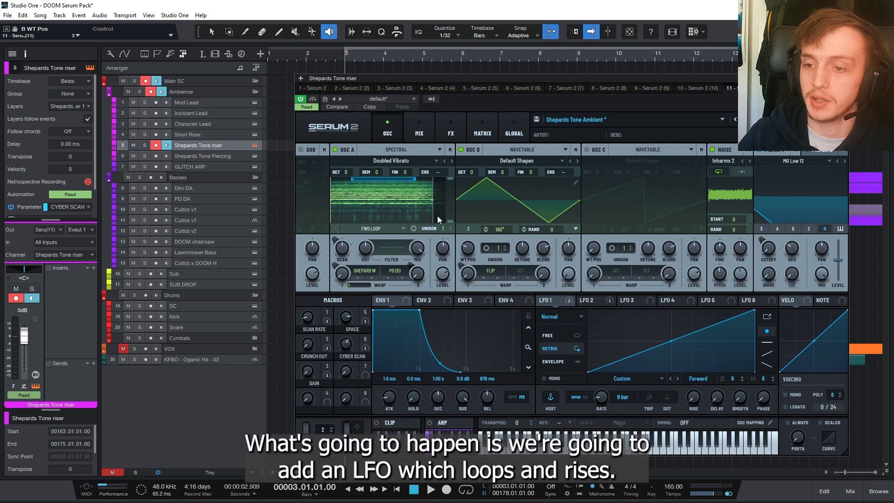
- Examine the rising LFO 1 and oscillator A's spectral warp modes, including Shepard and Shepard W
click(566, 303)
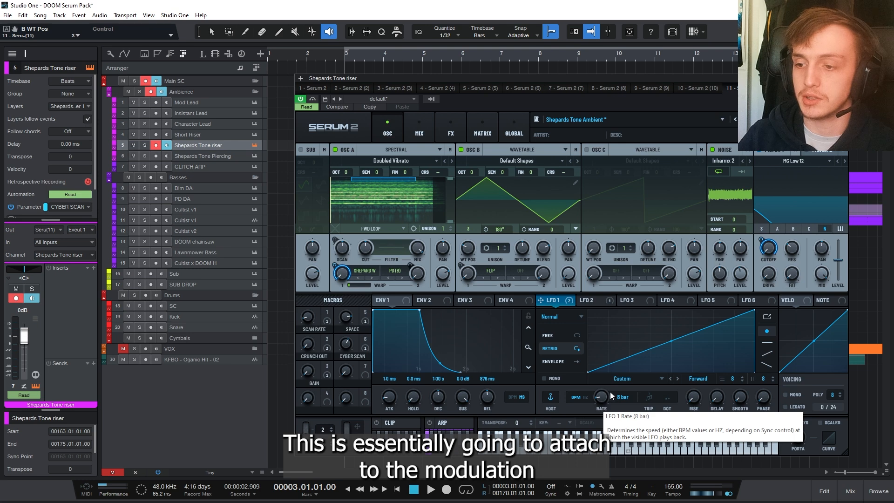
click(361, 275)
mouse_move(370, 292)
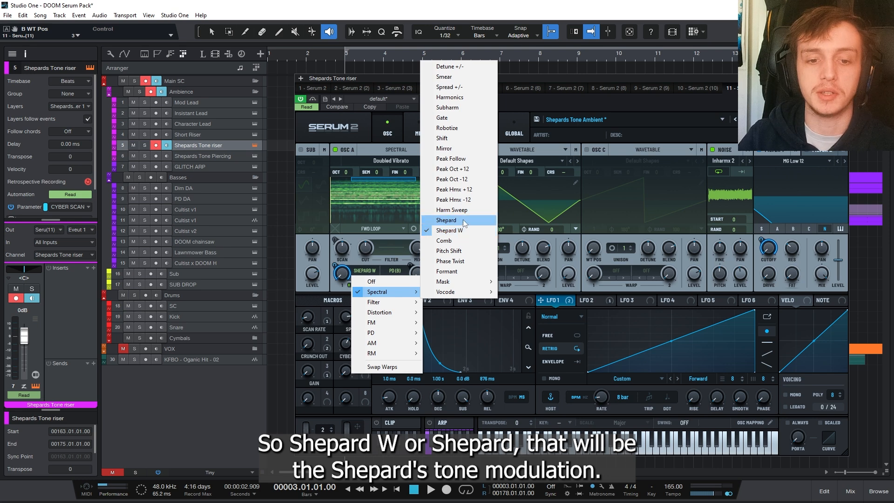
click(690, 100)
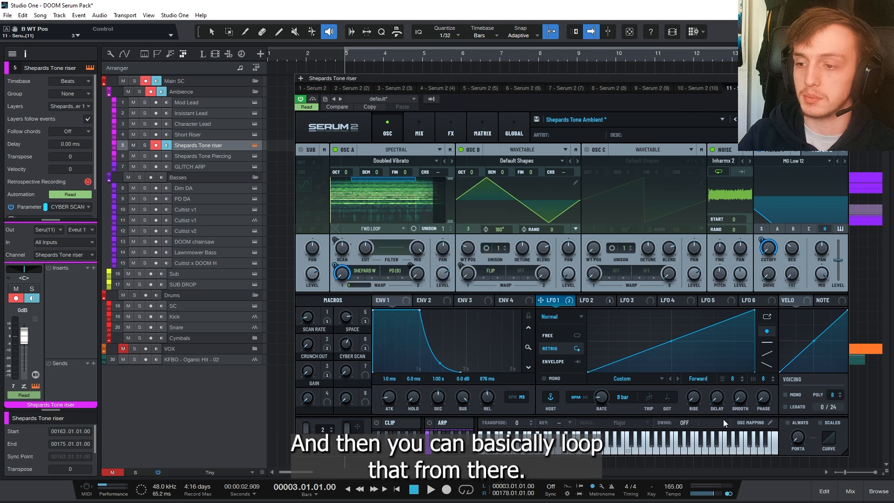
- Examine the Shepards Tone riser's mixer routing and its distortion, convolution reverb and compressor effects chain
click(422, 122)
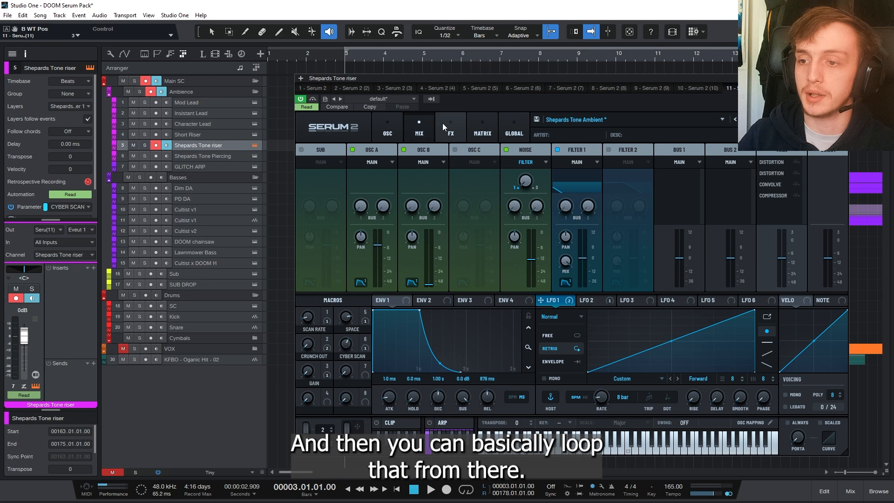
click(444, 121)
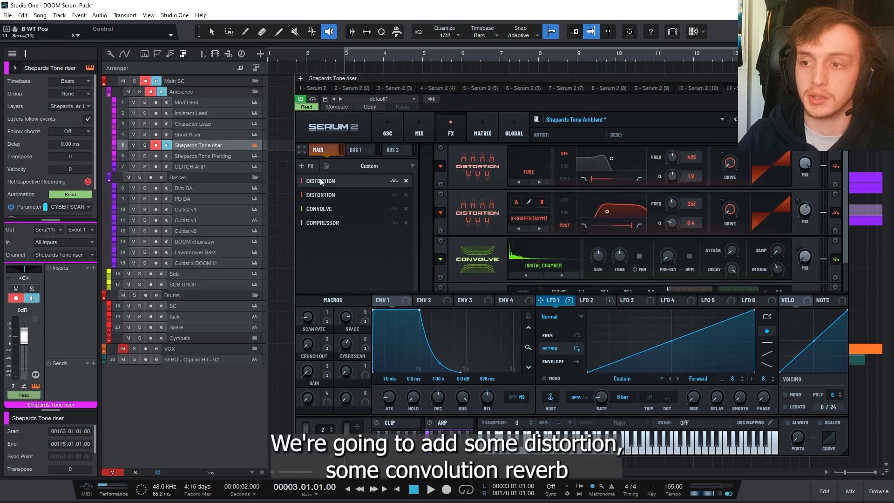
click(343, 224)
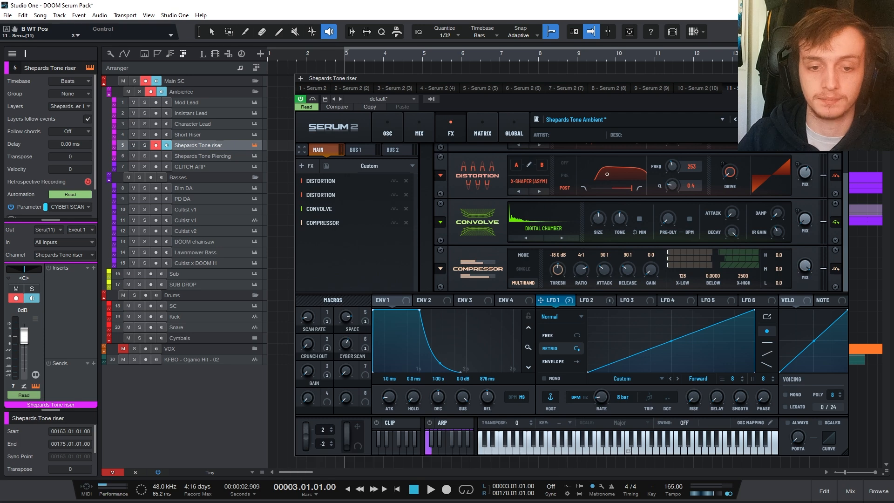
- Close the instrument and audition the Shepards Tone riser clip soloed from bar 5
click(36, 386)
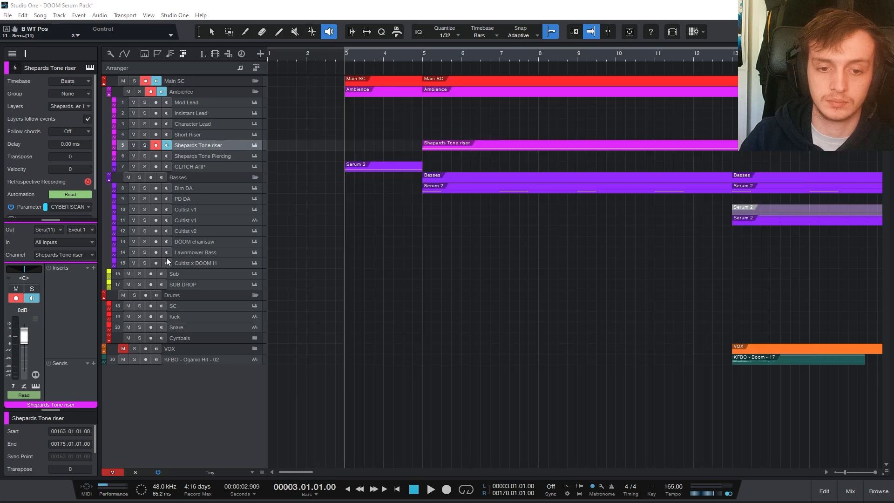
click(422, 146)
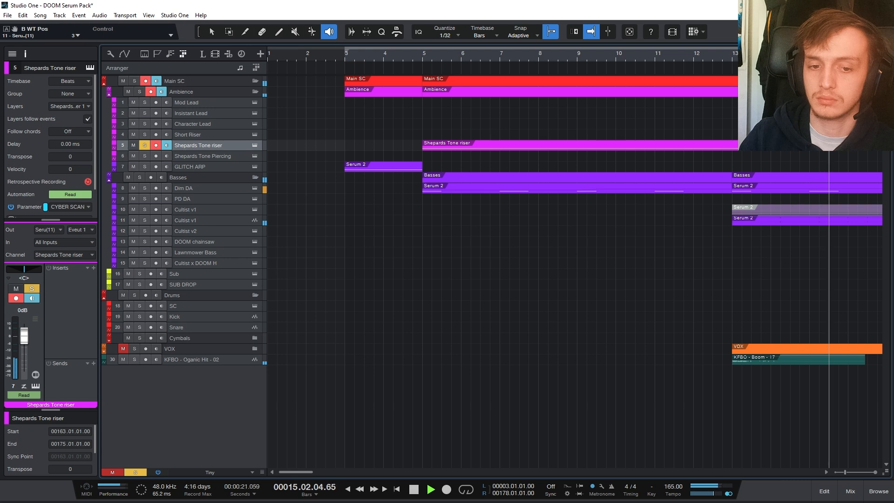
key(space)
key(s)
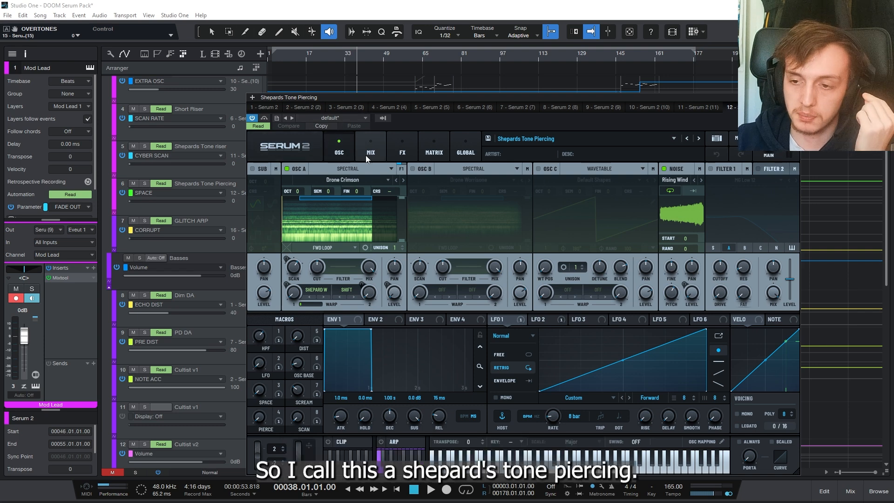
- Browse the wavetable sources for oscillator A of the Shepards Tone Piercing patch, including the S2 Tables analog set
click(360, 179)
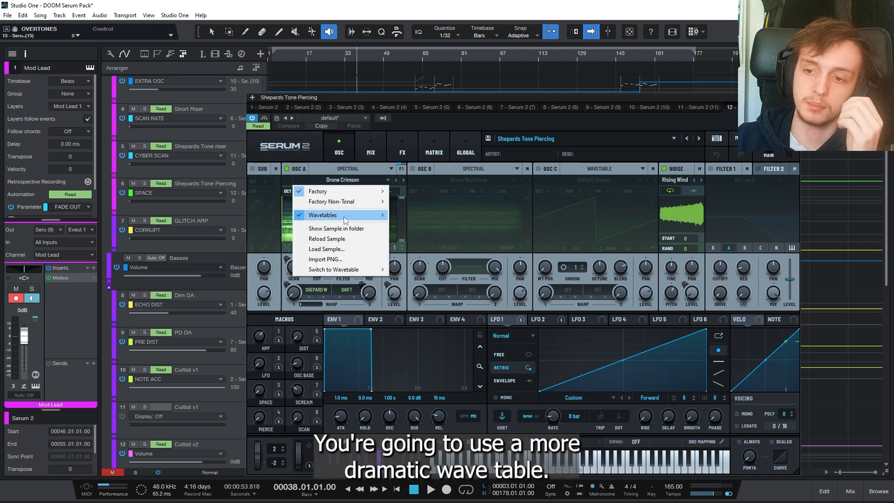
mouse_move(357, 218)
mouse_move(414, 236)
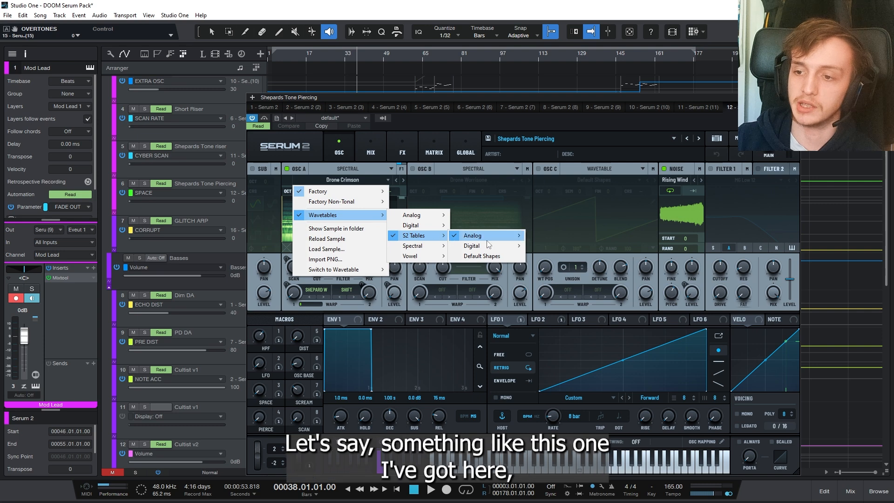
mouse_move(487, 238)
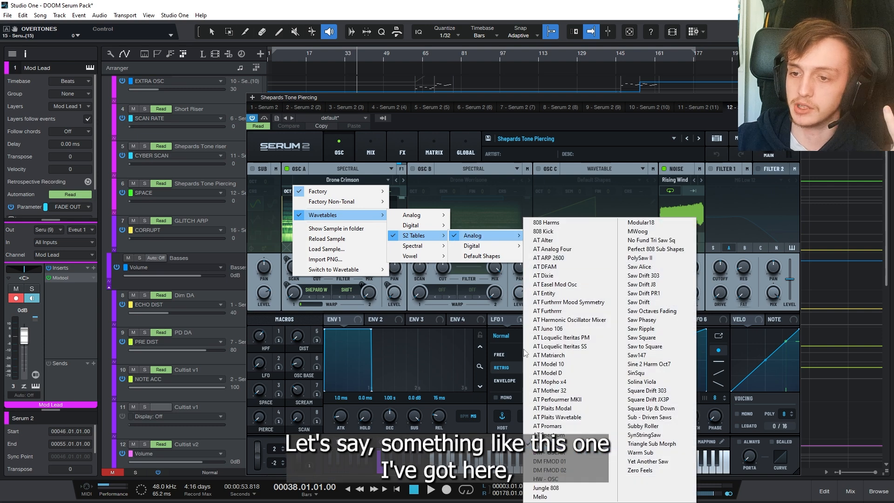
click(647, 151)
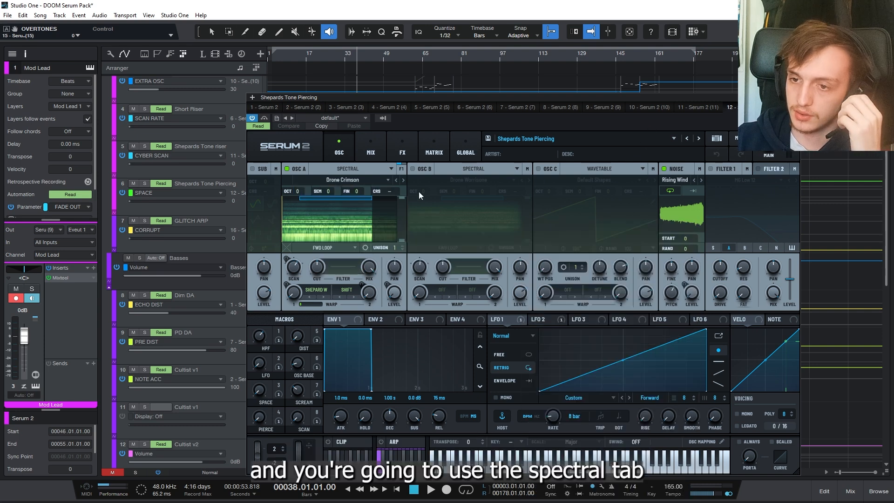
- Check oscillator A's spectral mode and its warp mode options in the Shepards Tone Piercing patch
click(355, 170)
click(606, 142)
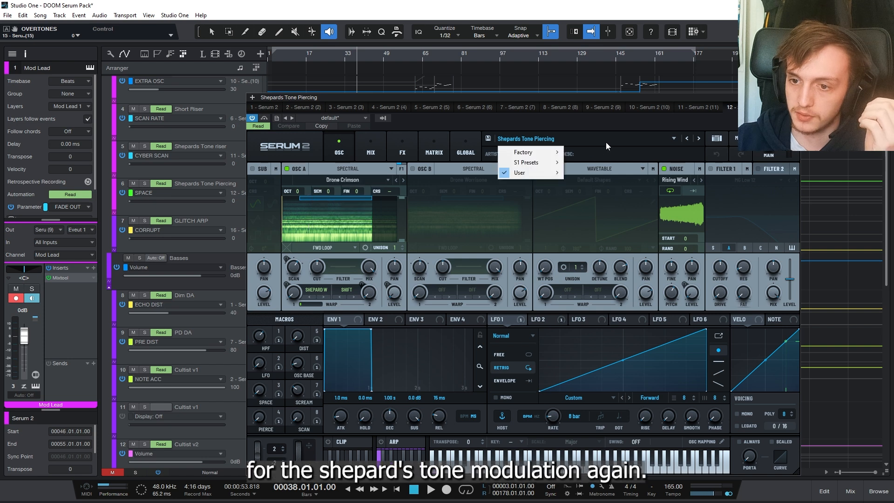
click(311, 291)
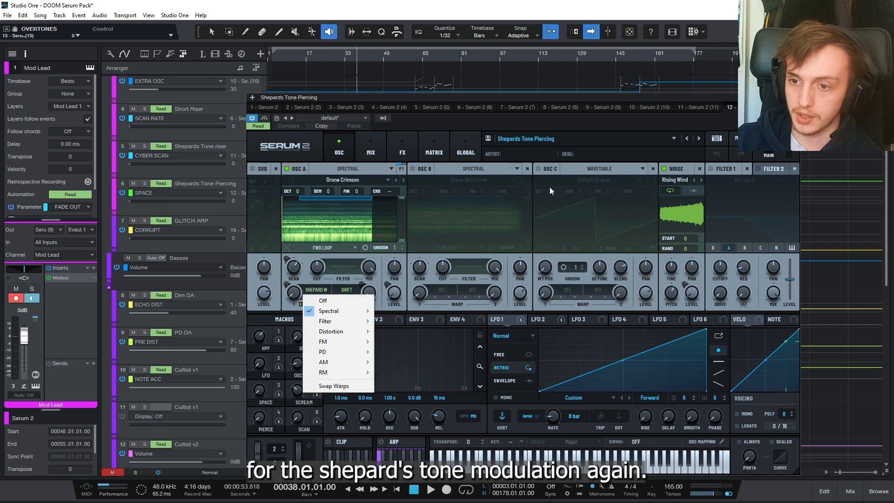
click(620, 123)
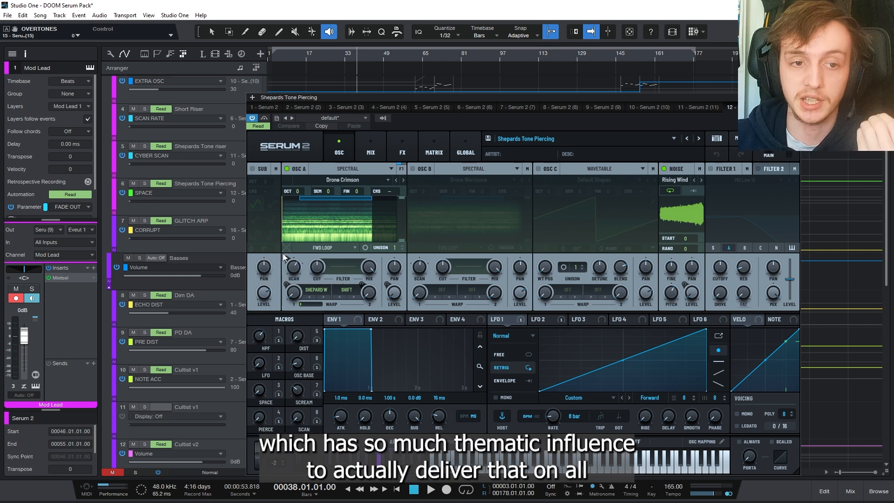
- Examine the Shepards Tone Piercing's mixer routing, switching oscillator B on and back off
click(372, 147)
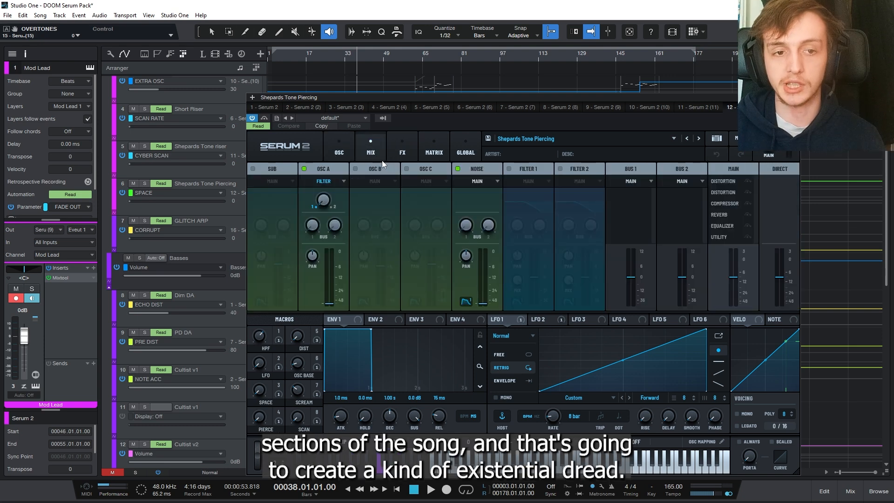
click(398, 163)
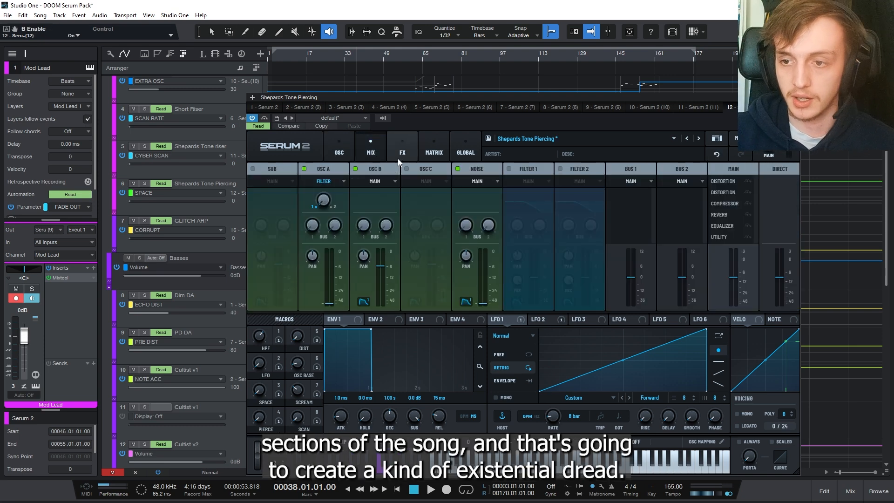
click(394, 157)
click(376, 147)
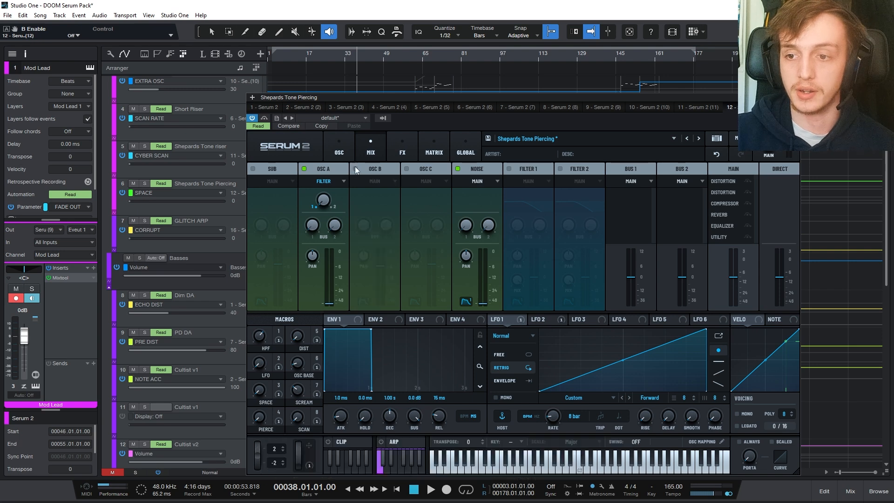
- Examine the Shepards Tone Piercing's main effects chain, from the distortions through the multiband compressor and vintage reverb to the equalizer
click(403, 149)
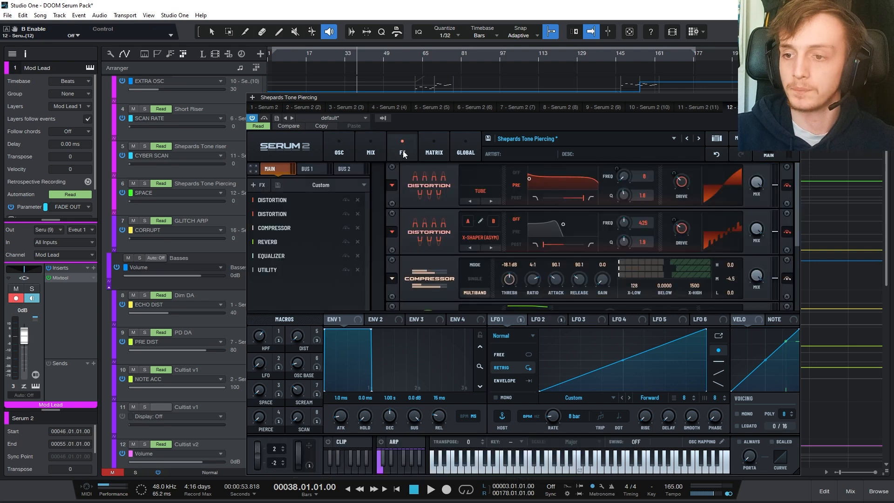
click(313, 168)
click(280, 167)
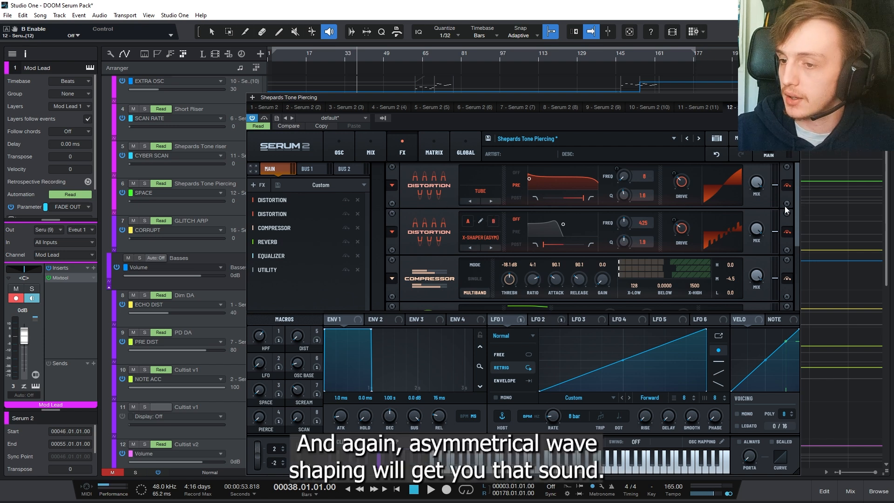
drag(797, 209, 801, 257)
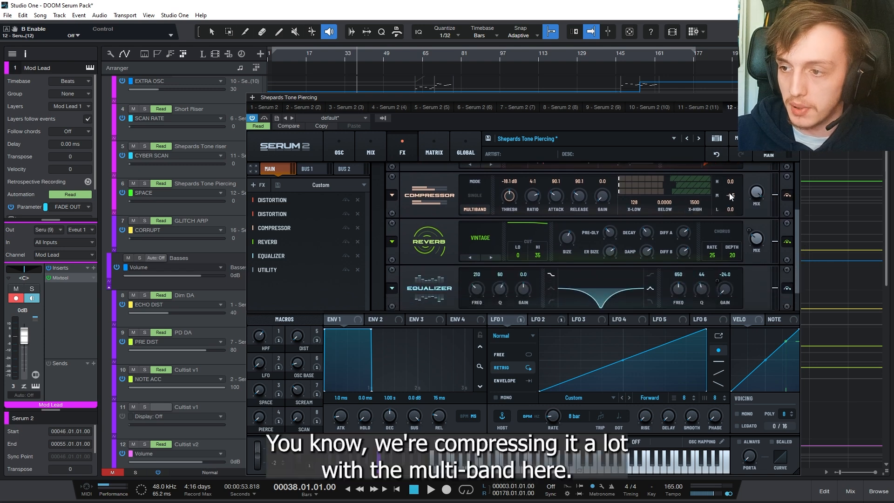
mouse_move(729, 197)
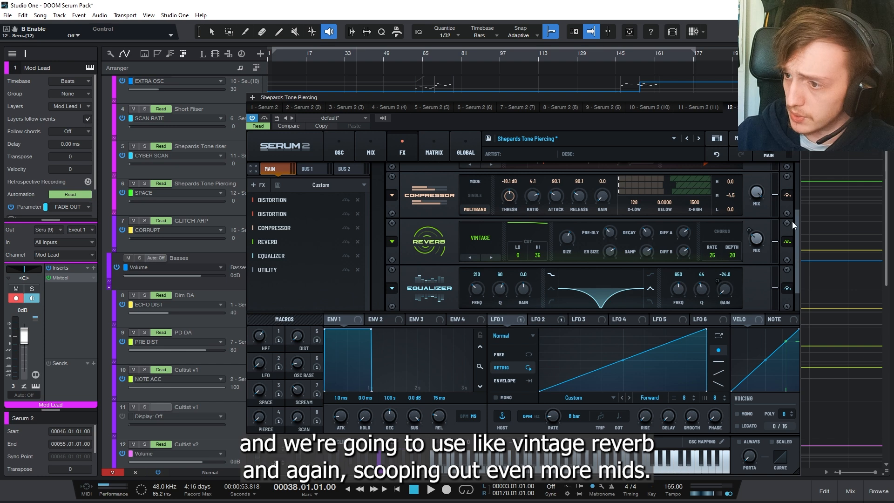
- Listen to the soloed Shepards Tone Piercing track from about bar 54 and again from about bar 38
scroll(795, 220, down, 2)
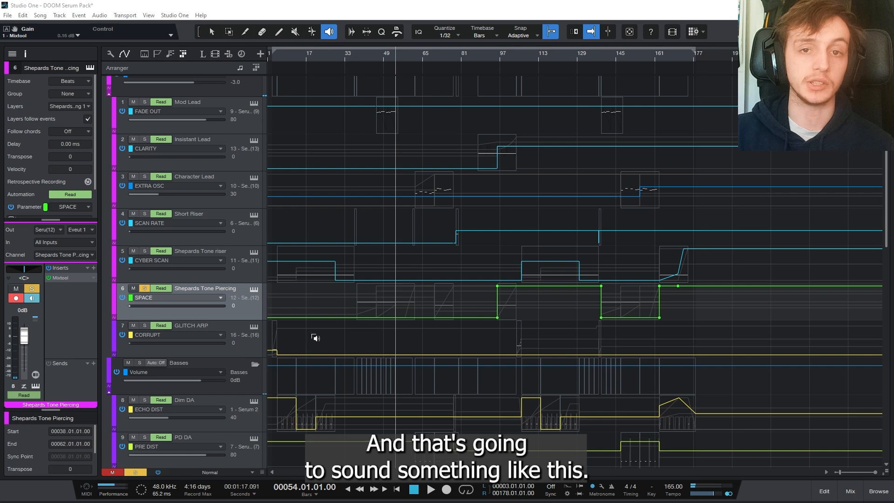
click(399, 315)
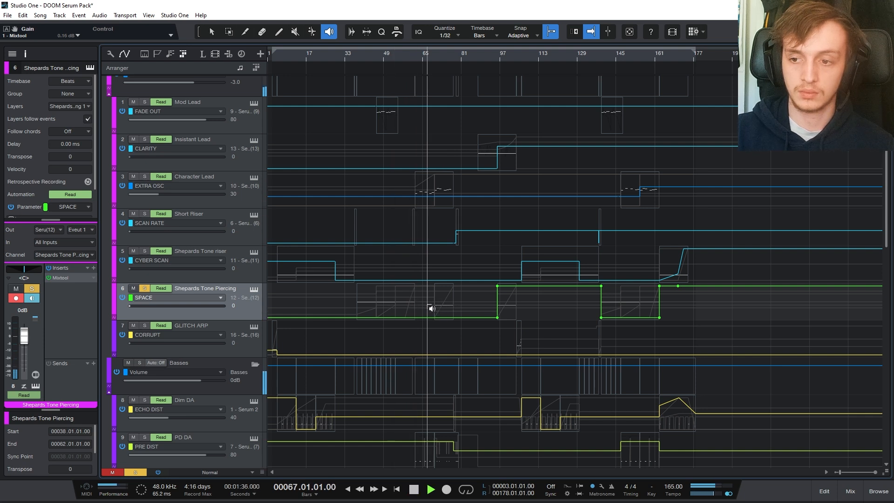
key(space)
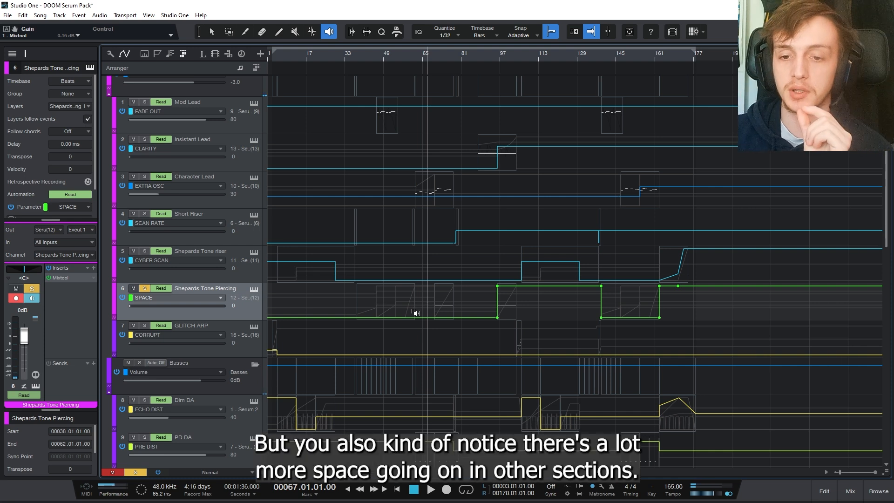
click(357, 304)
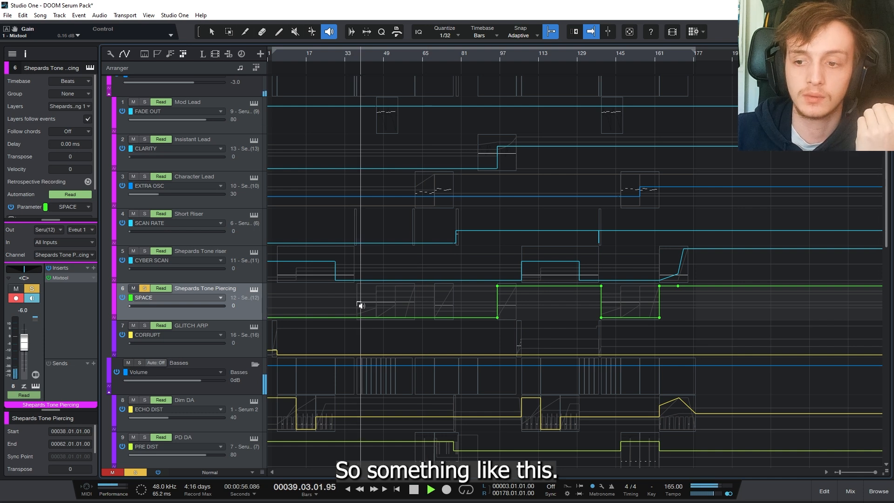
click(350, 308)
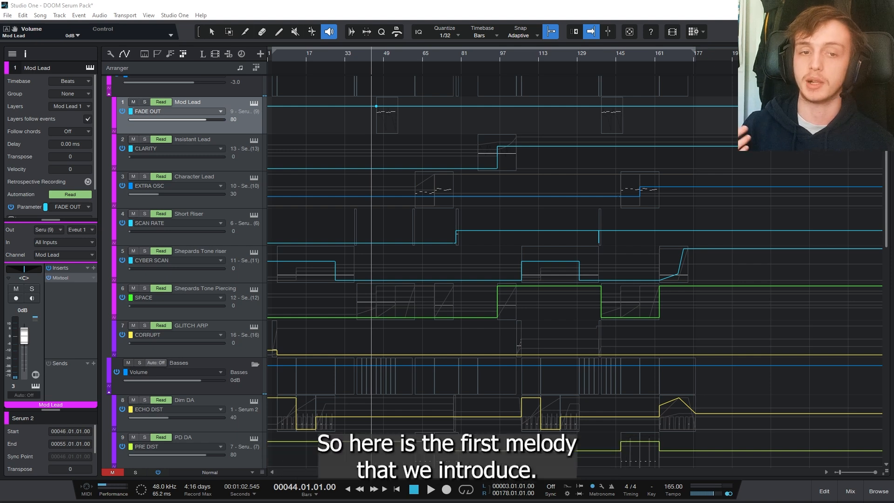
- Open the Mod Lead's Modulated Lead patch and examine its oscillators and mixer routing
click(253, 104)
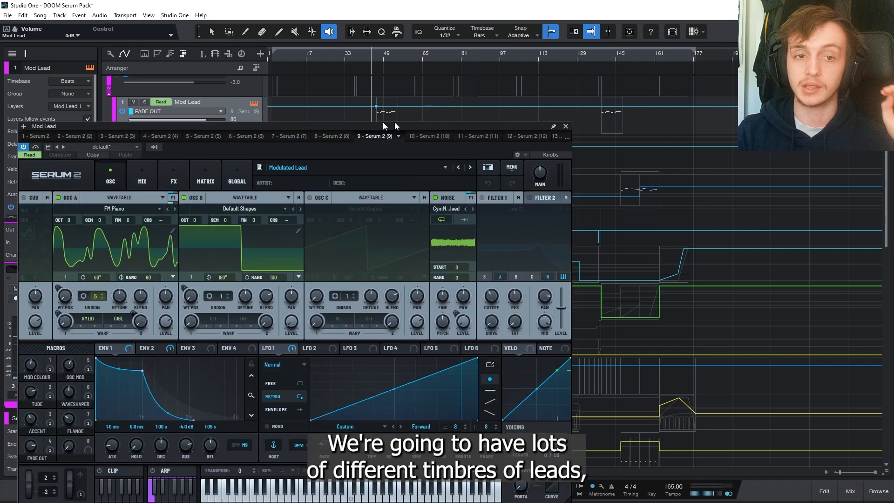
drag(383, 122, 556, 86)
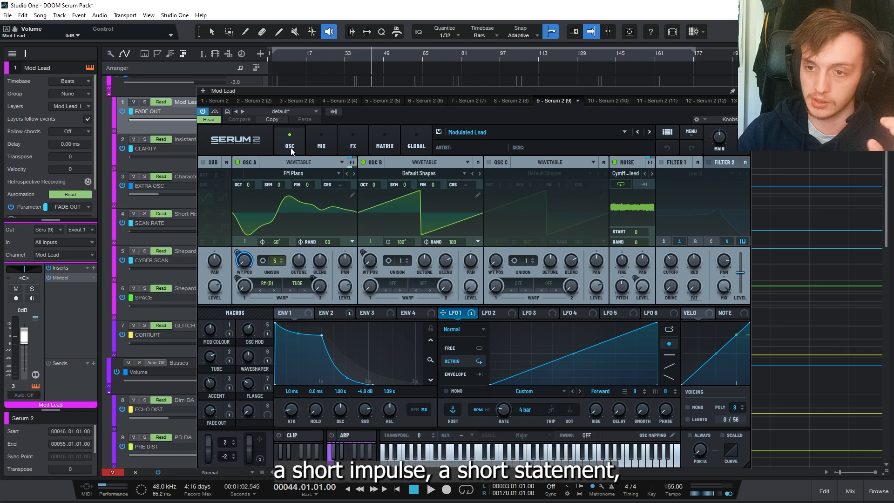
click(326, 140)
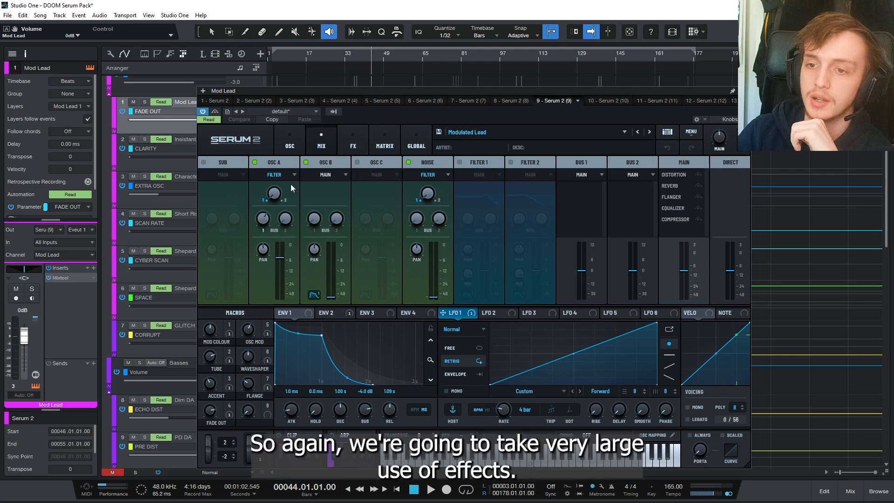
- Examine the Mod Lead's main effects chain from distortion through reverb, flanger, equalizer and compressor, and listen to its soloed melody
click(353, 139)
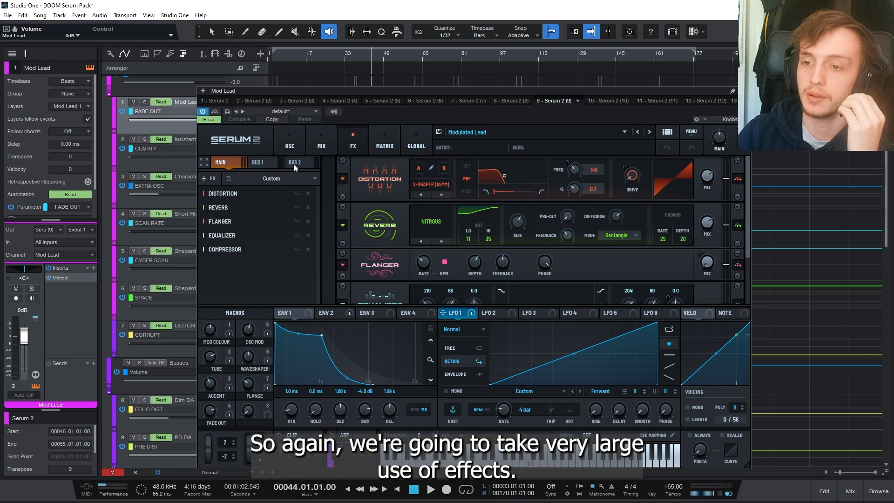
click(259, 163)
click(229, 162)
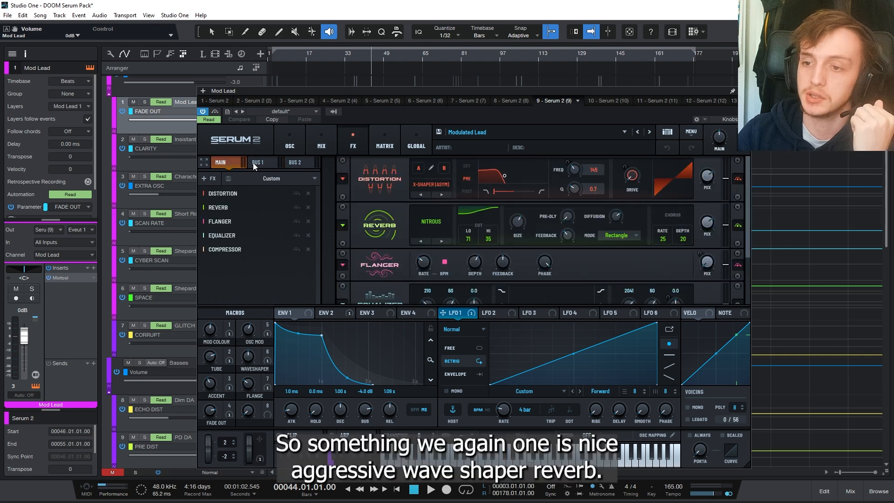
drag(749, 185, 744, 219)
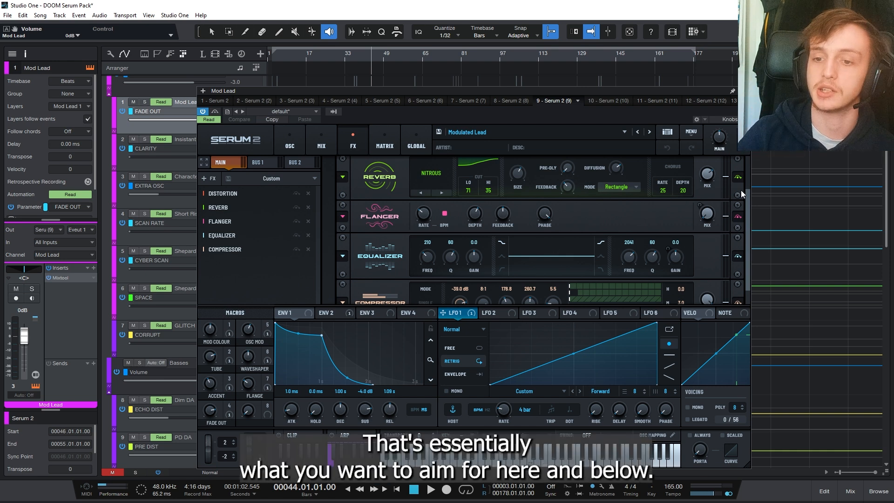
click(249, 251)
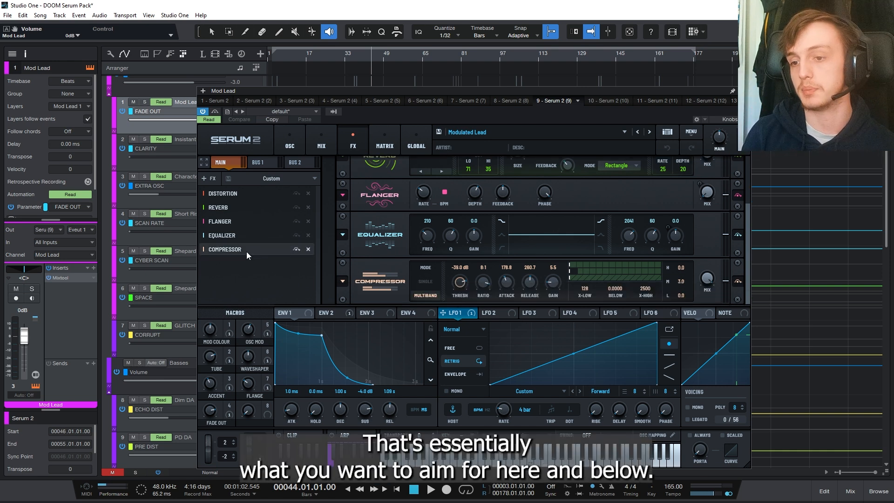
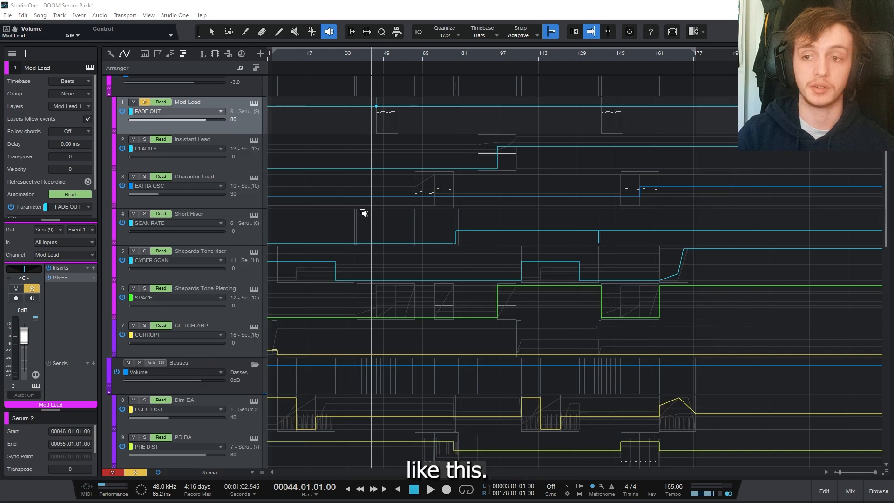
click(378, 120)
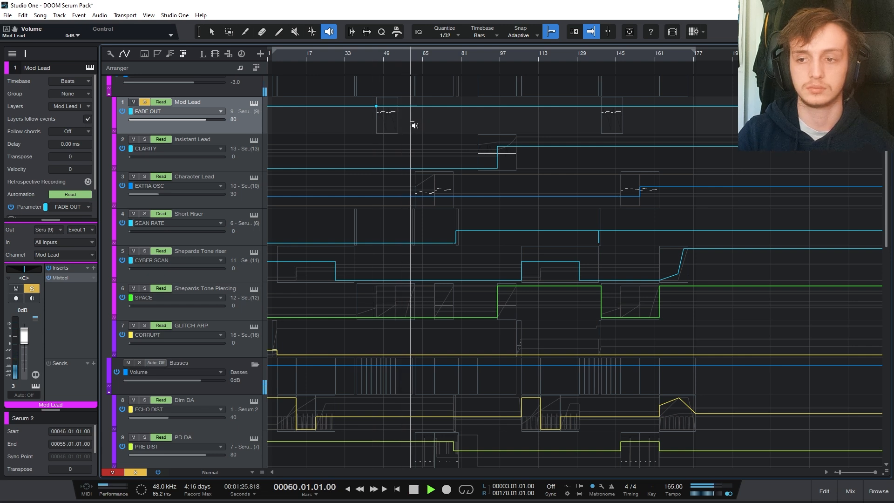
key(space)
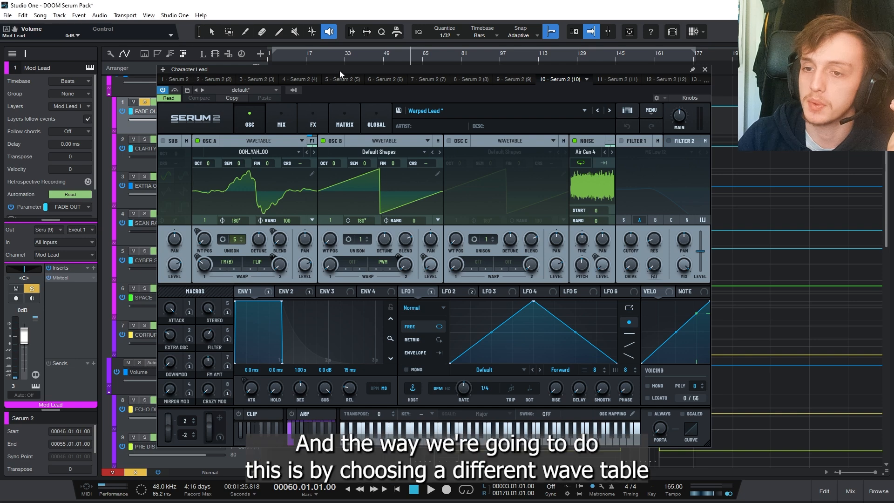
- Examine the Character Lead's Warped Lead patch, checking oscillator B and which warp amounts LFO 2 modulates
drag(339, 71, 584, 83)
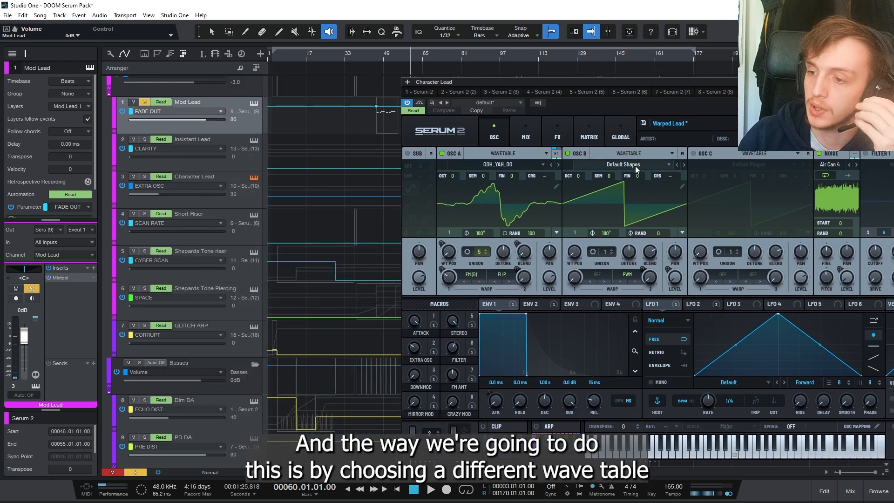
click(620, 155)
click(709, 307)
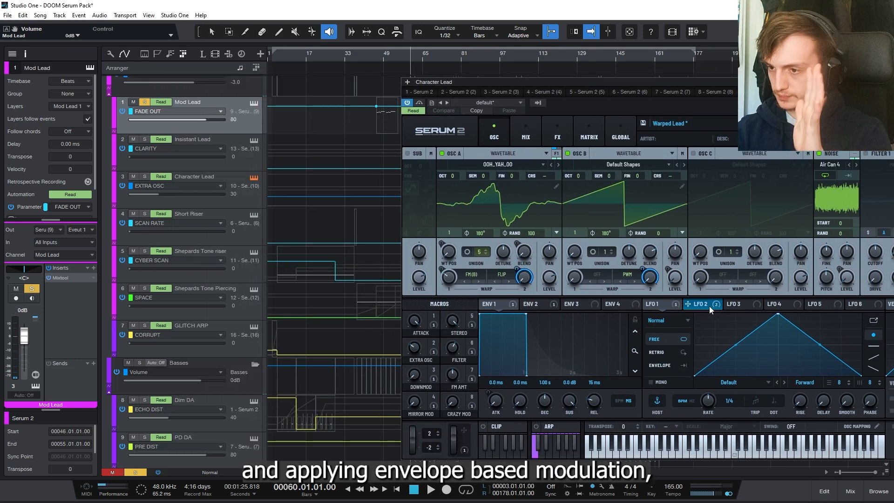
click(710, 307)
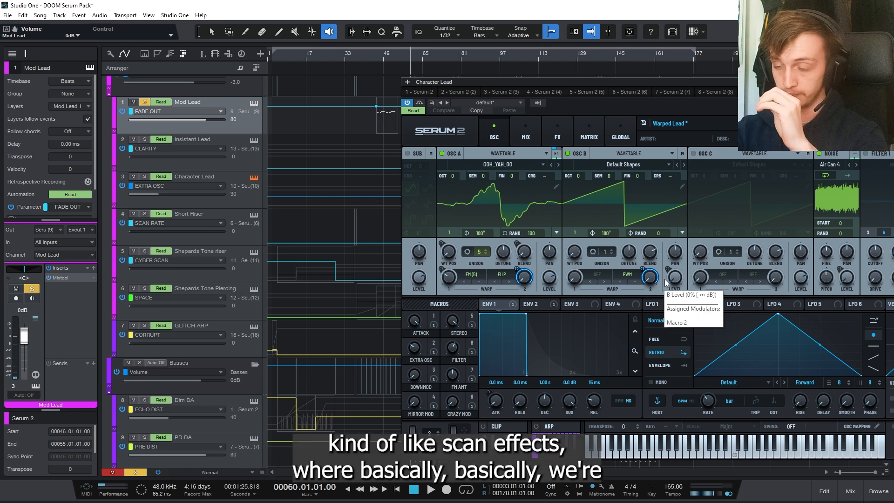
mouse_move(648, 286)
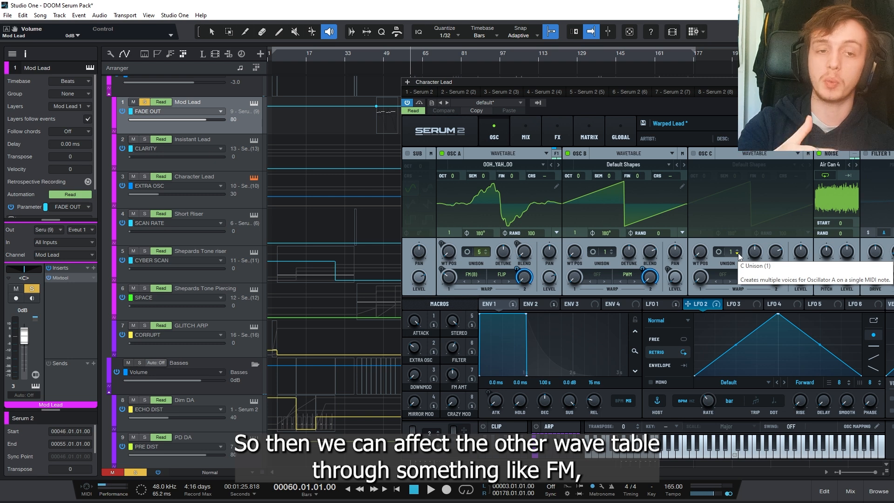
- Check the FM, PD, AM and RM warp mode options of oscillator A in the Warped Lead patch
click(471, 275)
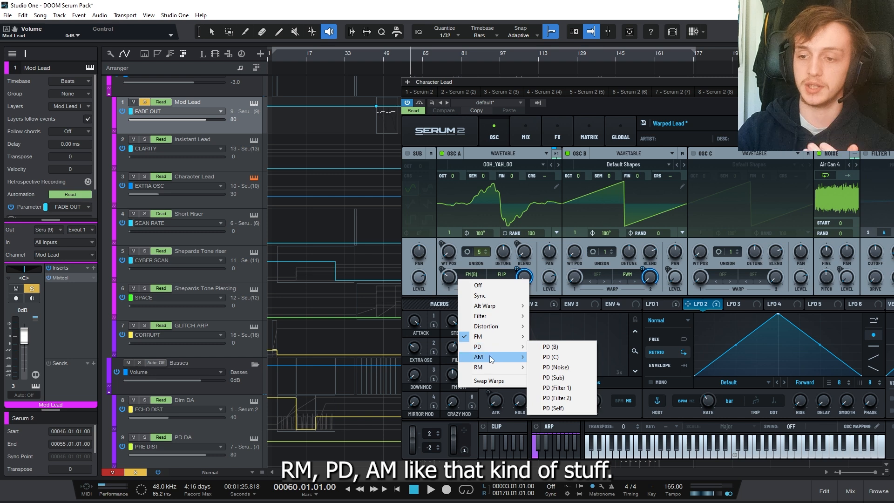
mouse_move(494, 369)
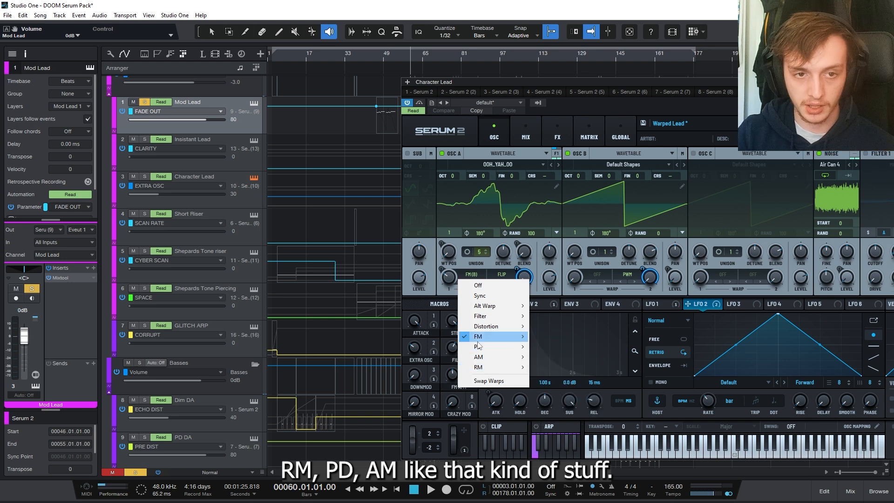
click(602, 84)
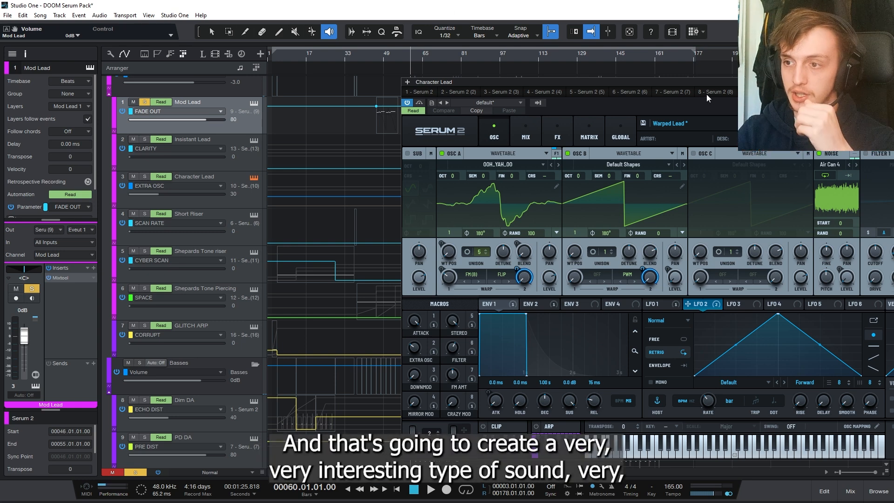
- Solo the Character Lead track and play its melody from about bar 62
drag(702, 80, 412, 217)
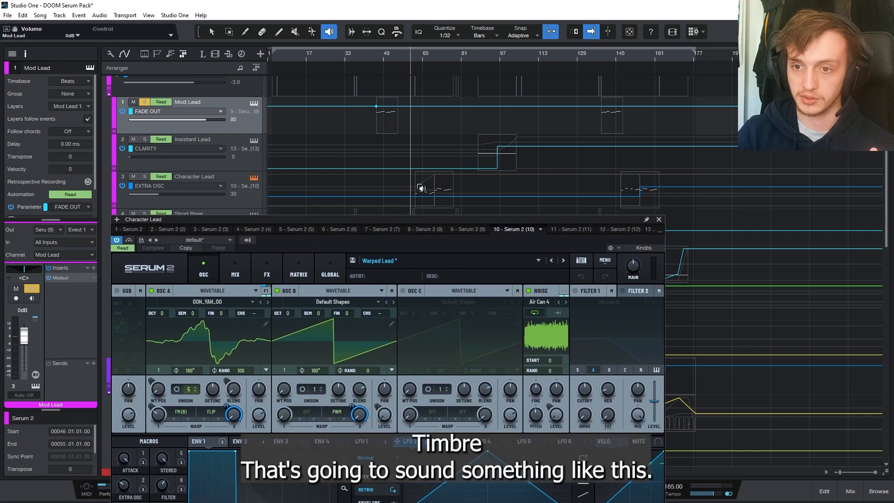
click(145, 177)
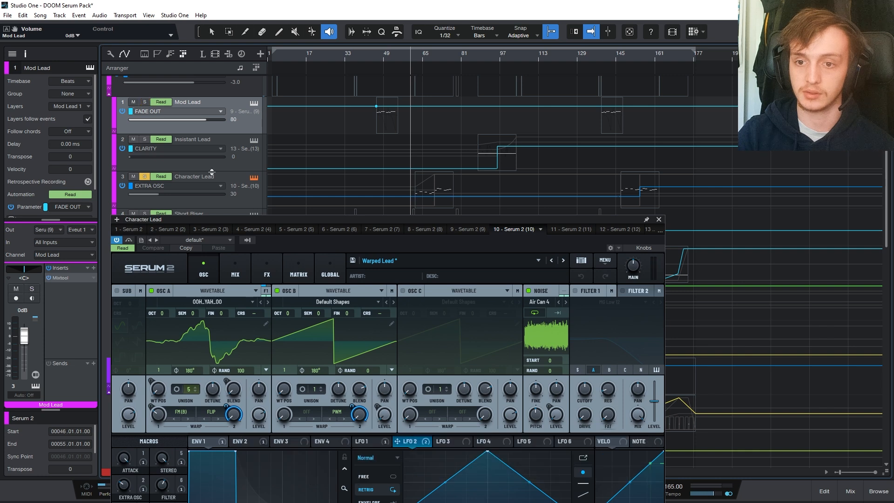
click(261, 196)
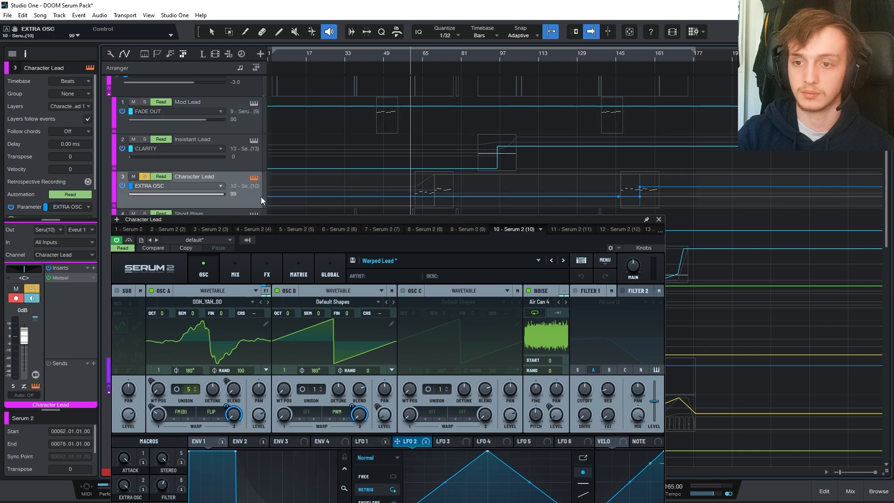
click(416, 191)
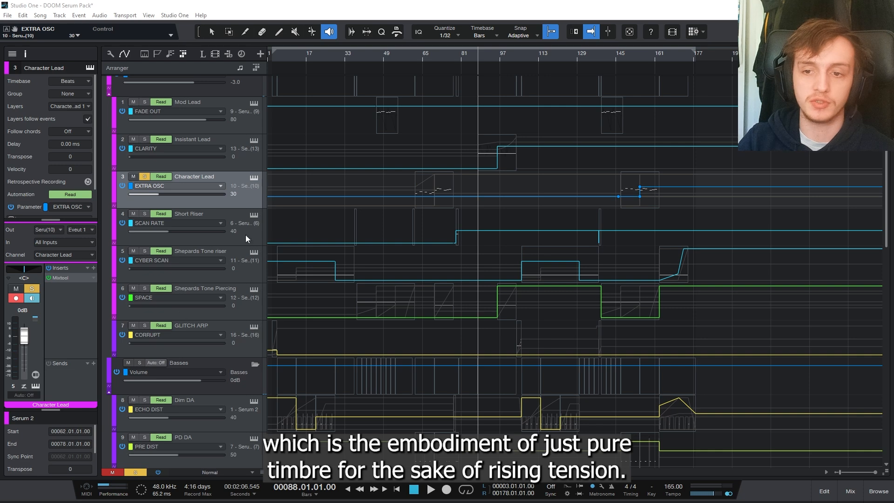
- Open the Insistant Lead patch and examine its mixer and its effects chain of Bode, utility and compressor
click(254, 140)
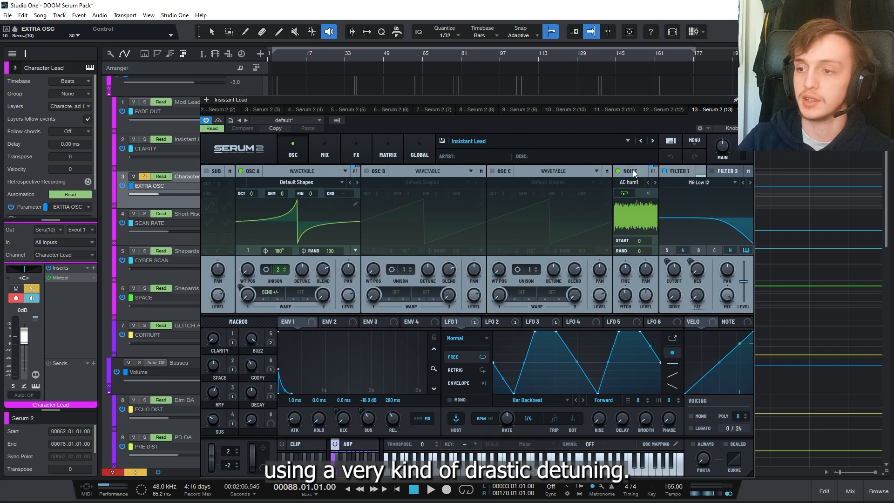
click(325, 155)
click(354, 149)
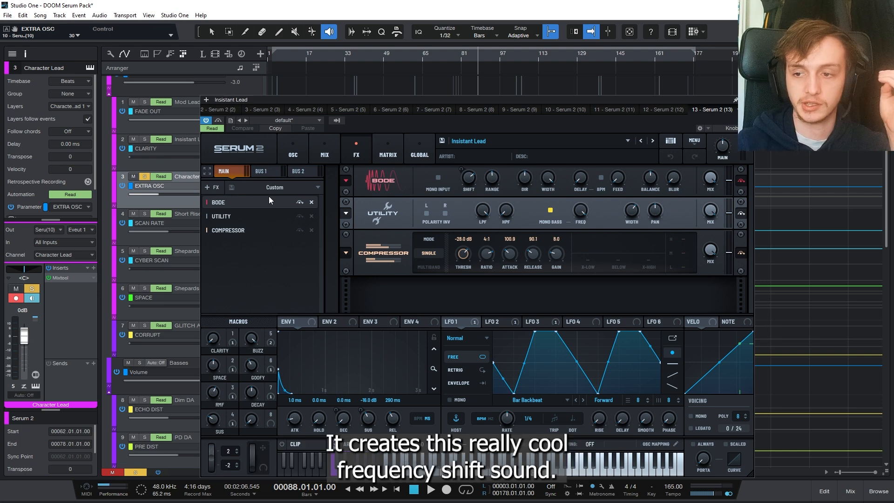
- Examine LFOs 1 to 3 of the Insistant Lead patch and play its part from about bar 96
click(290, 140)
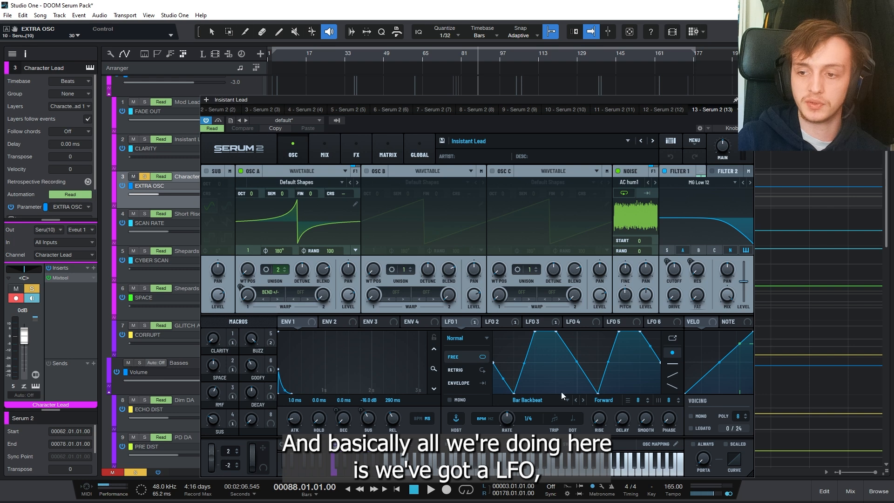
click(495, 322)
click(543, 326)
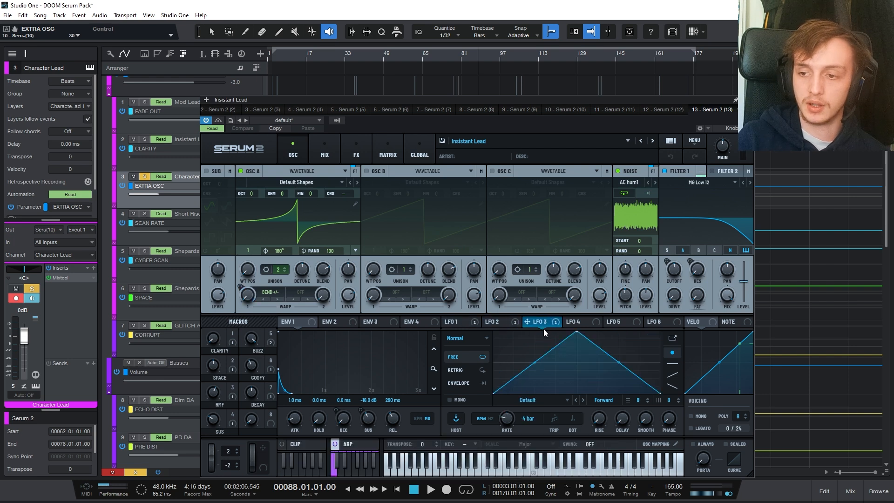
click(468, 321)
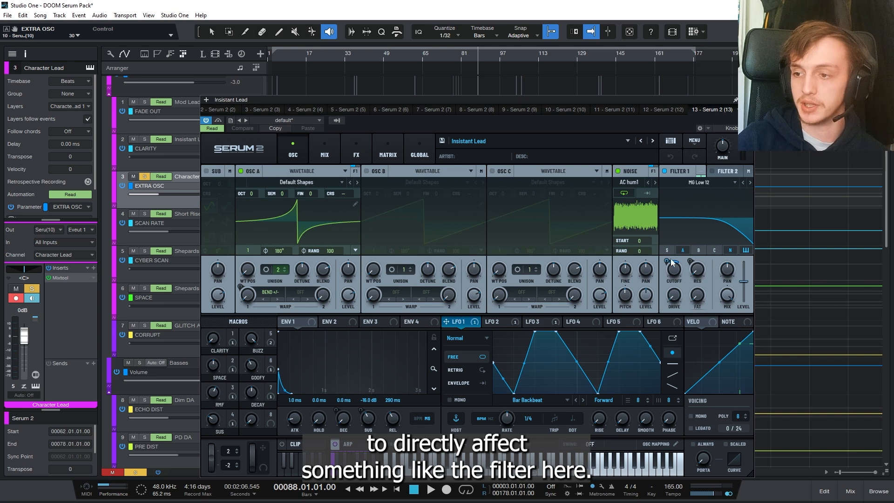
drag(588, 97, 691, 224)
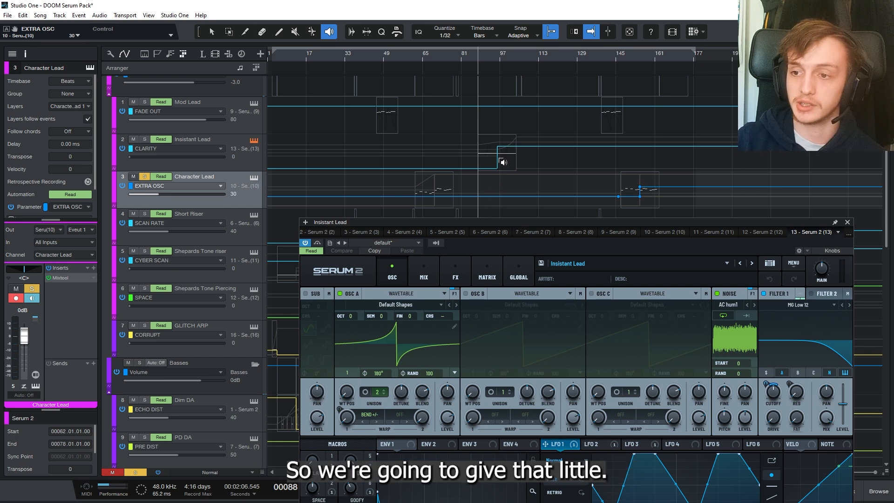
click(500, 162)
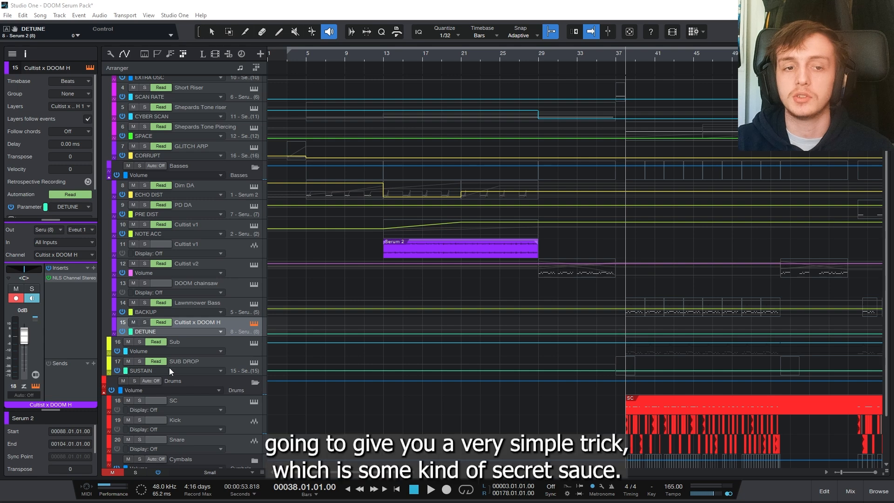
- Open the Pro-Q 3 equalizer on the Basses bus and examine its low-cut band
click(253, 343)
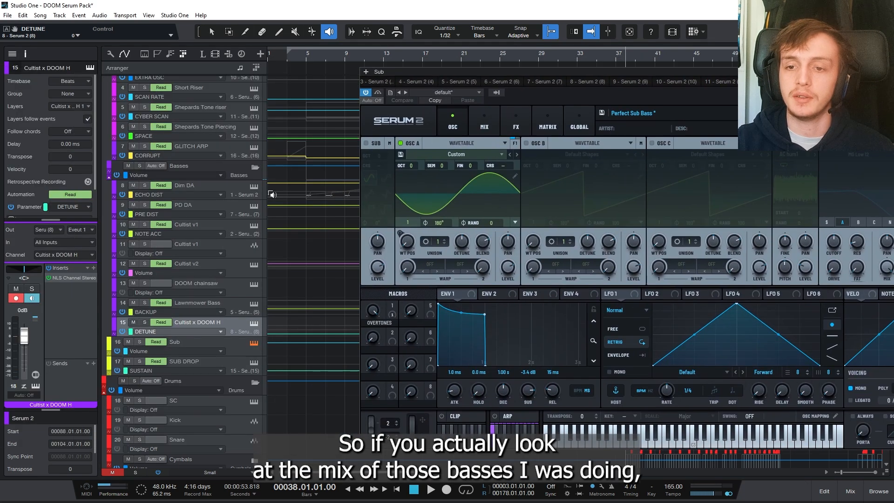
click(225, 164)
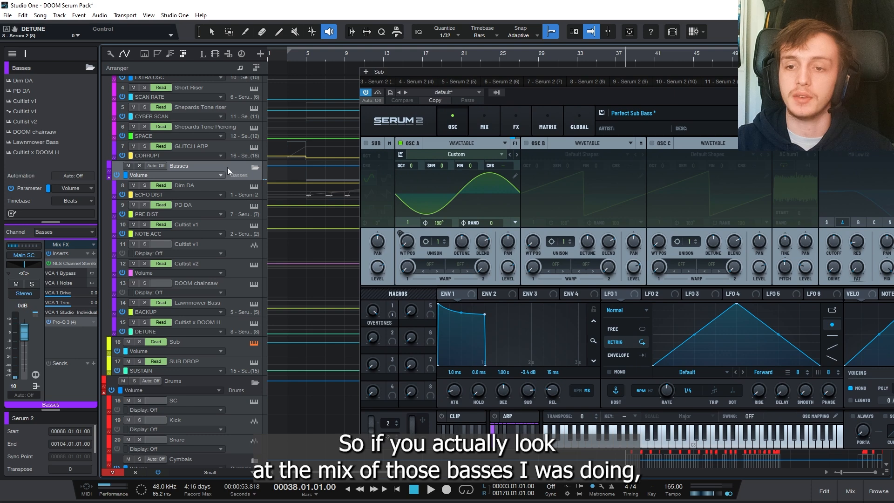
click(65, 323)
double_click(65, 322)
drag(277, 149, 551, 228)
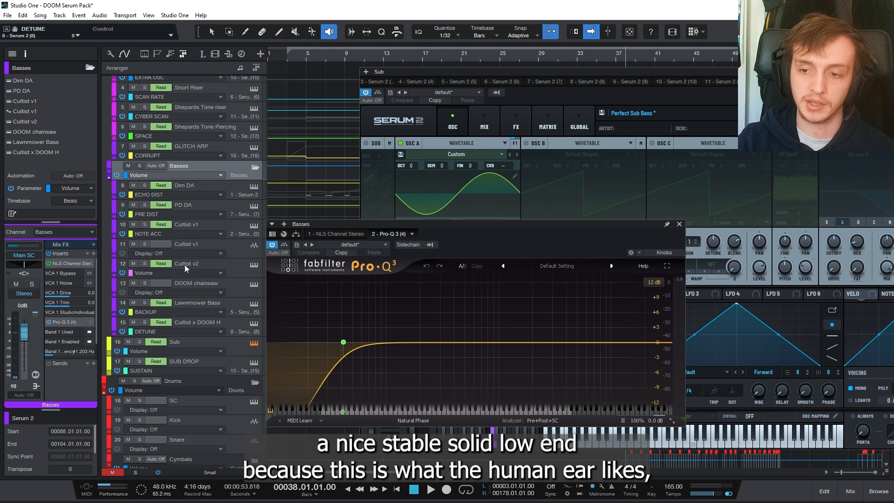
drag(466, 233, 533, 225)
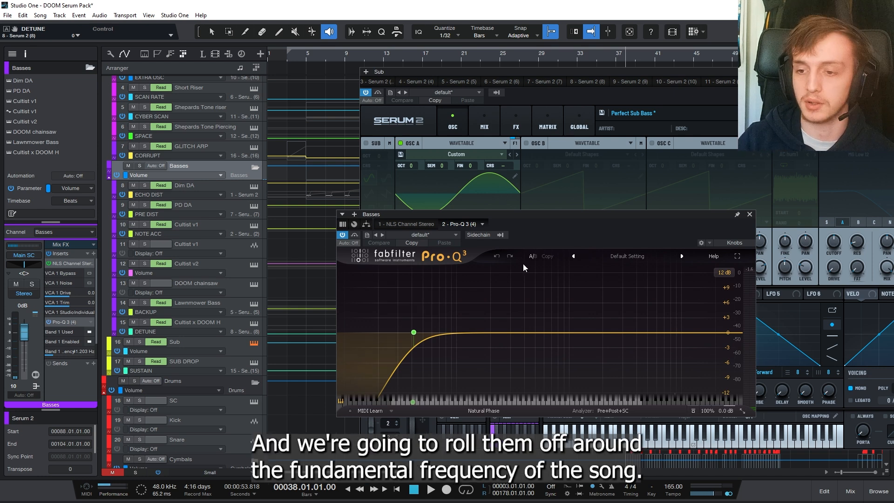
mouse_move(413, 333)
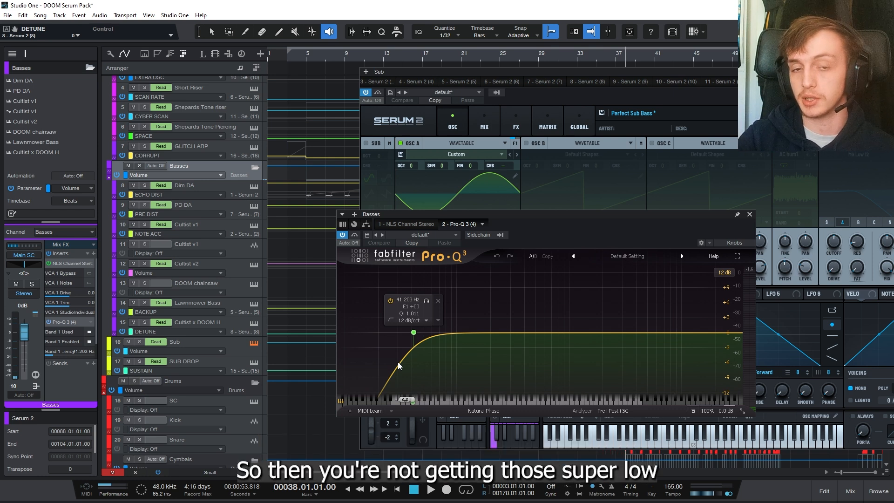
- Open the Perfect Sub Bass patch of the Sub track and try its Overtones macro at 100
click(253, 345)
click(254, 343)
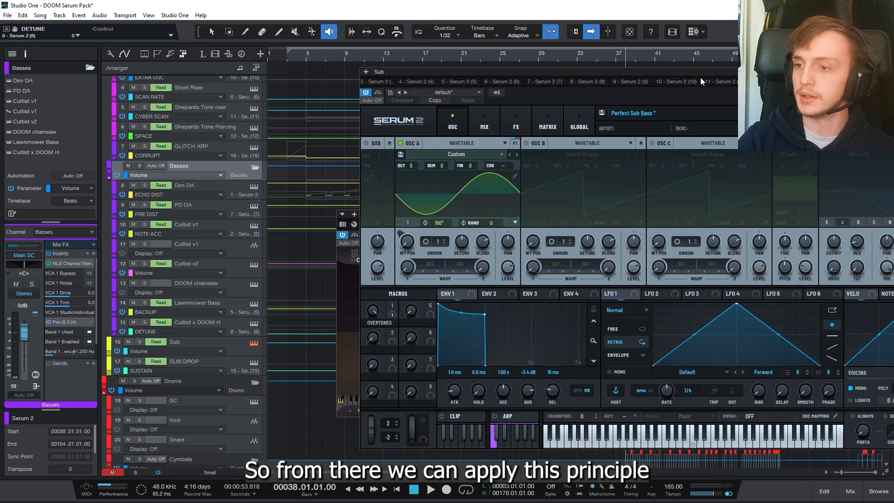
drag(690, 73, 426, 51)
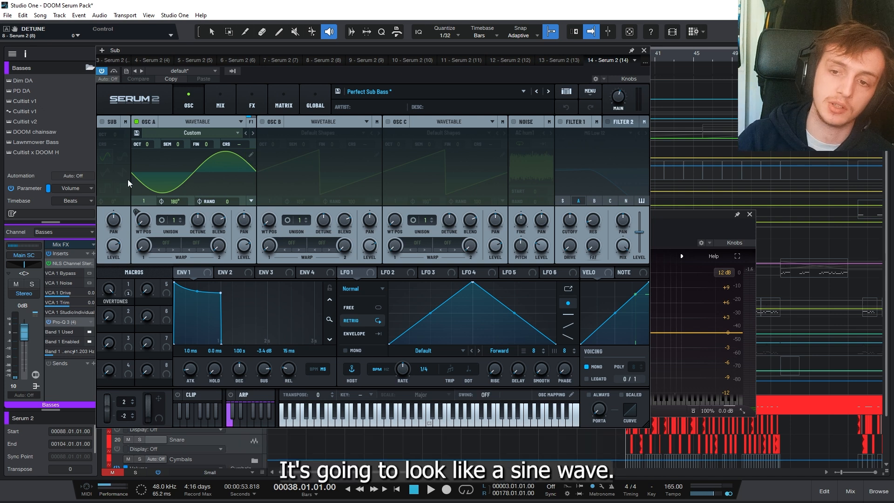
drag(108, 288, 96, 213)
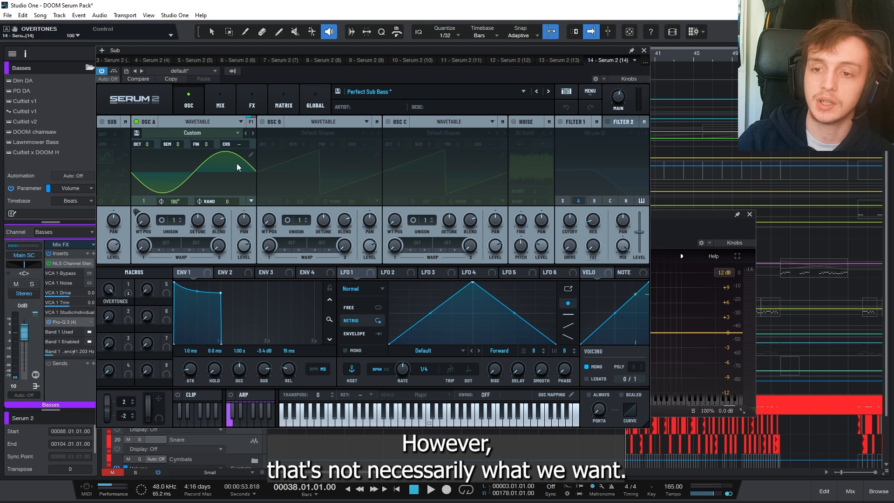
- Open oscillator A's wavetable for editing, compare frames 256 and 1, and apply the Crossfade morph
click(250, 155)
click(136, 333)
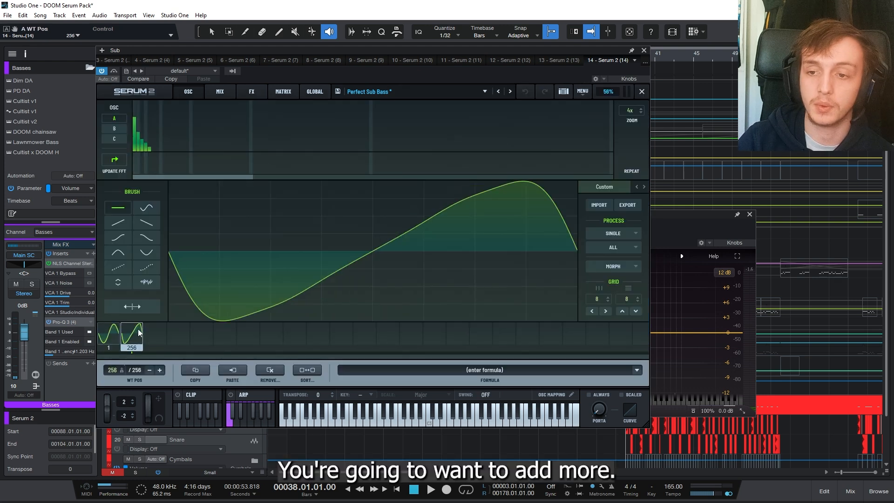
click(115, 331)
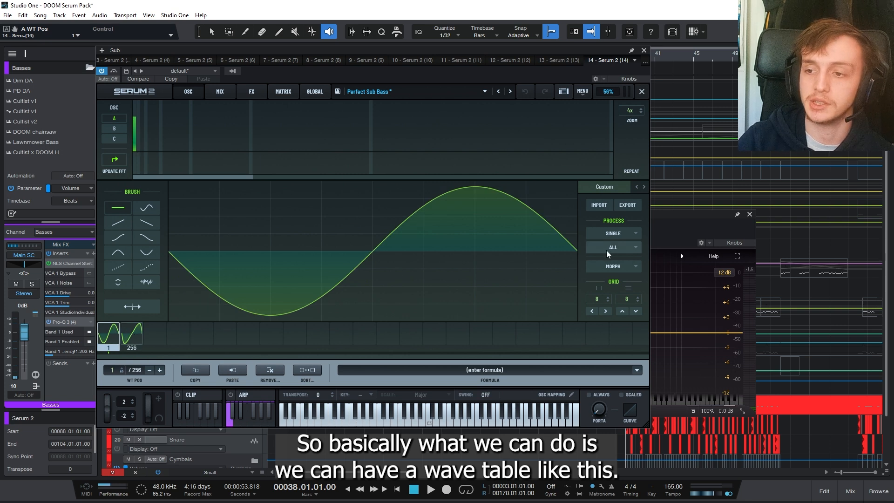
click(624, 235)
click(625, 236)
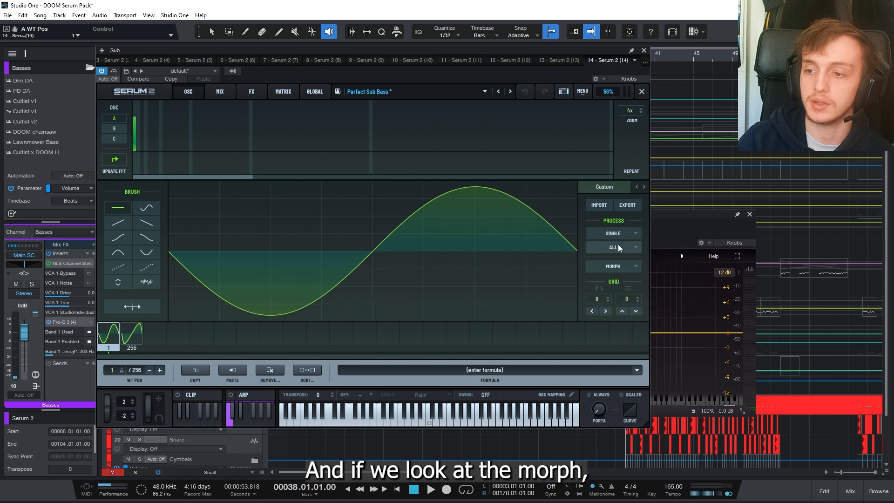
click(611, 267)
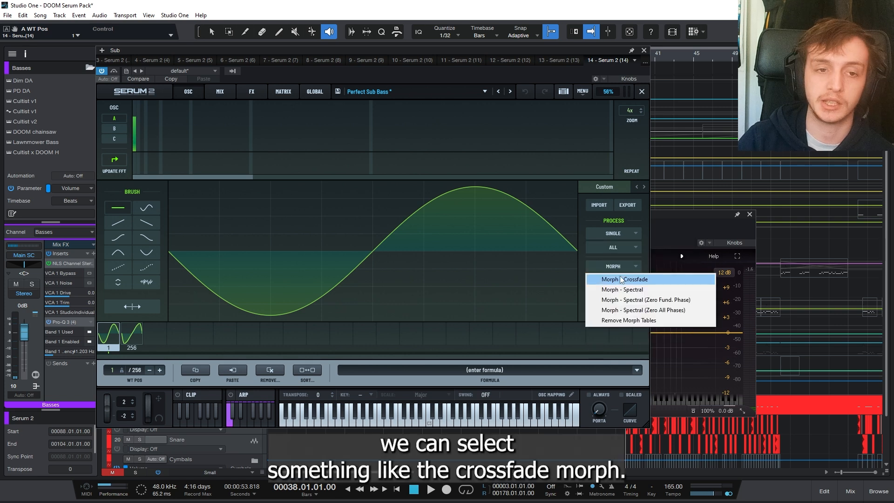
click(629, 279)
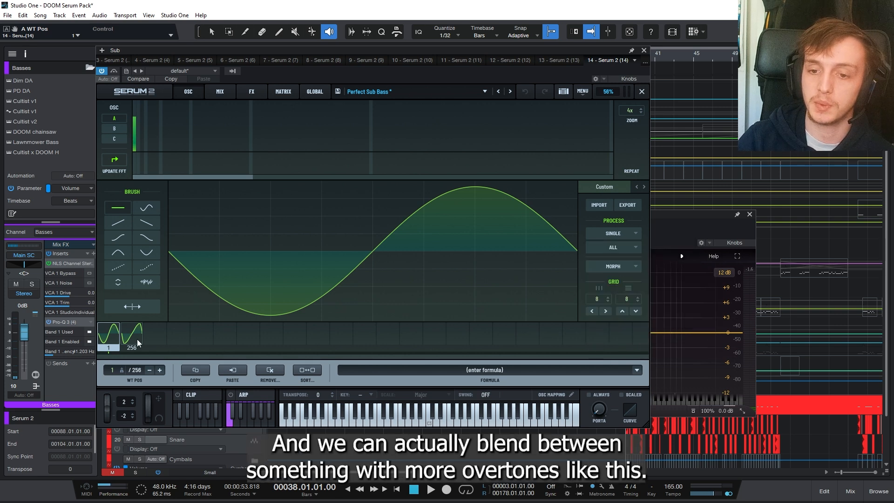
- Compare the overtone bars of wavetable frames 256 and 1
click(138, 343)
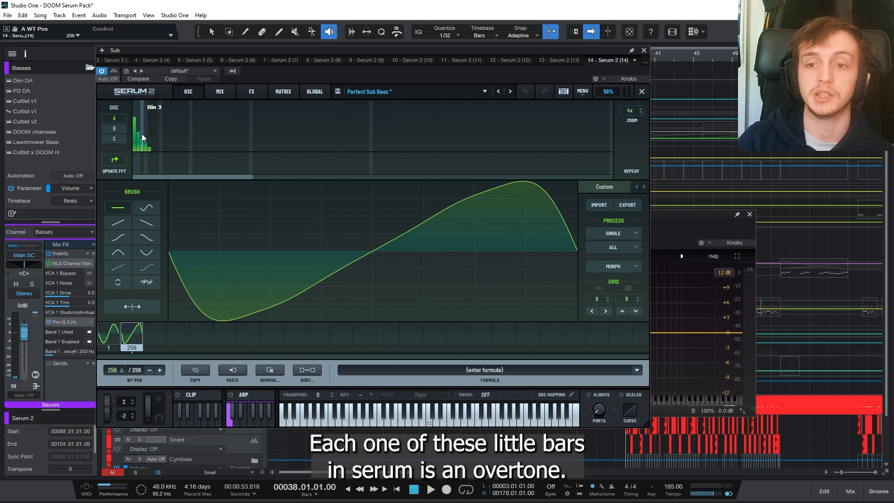
click(117, 324)
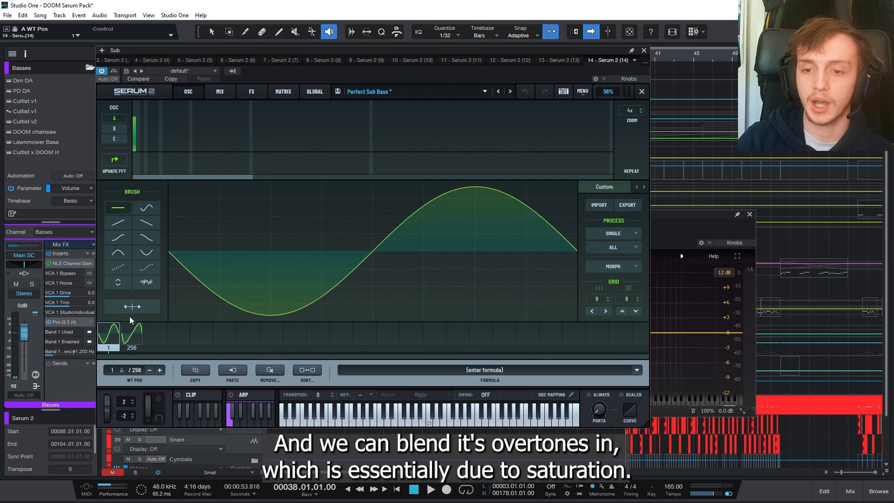
click(132, 334)
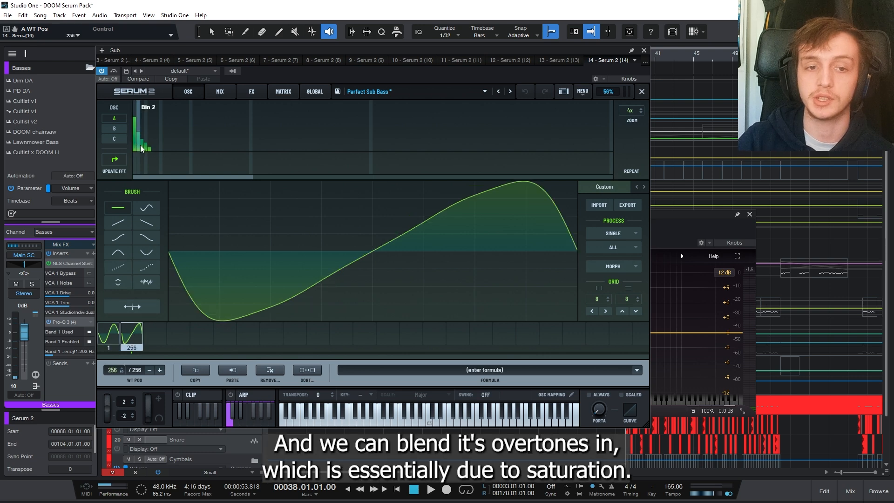
- Leave the wavetable editor, reset oscillator A's wavetable position to 1 and turn the Overtones macro down to 0
click(641, 92)
mouse_move(111, 289)
mouse_down()
mouse_move(110, 338)
mouse_move(114, 286)
mouse_up()
drag(140, 224, 158, 145)
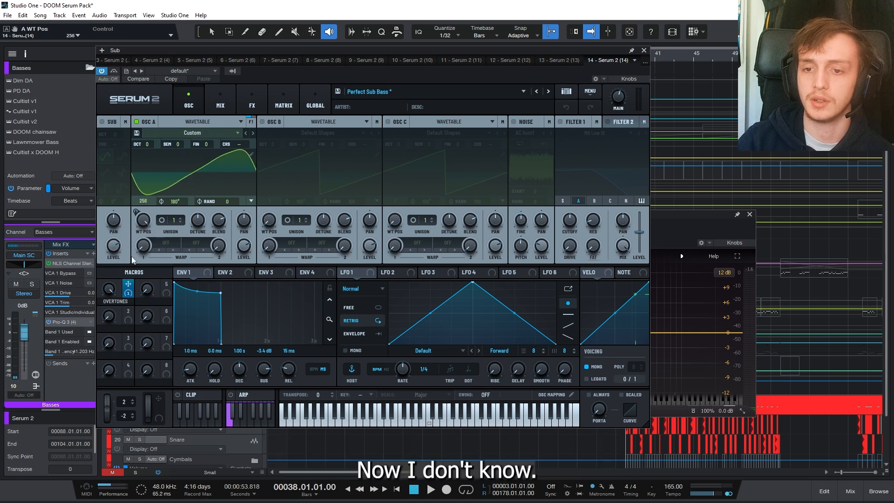
drag(143, 220, 138, 378)
drag(111, 290, 135, 455)
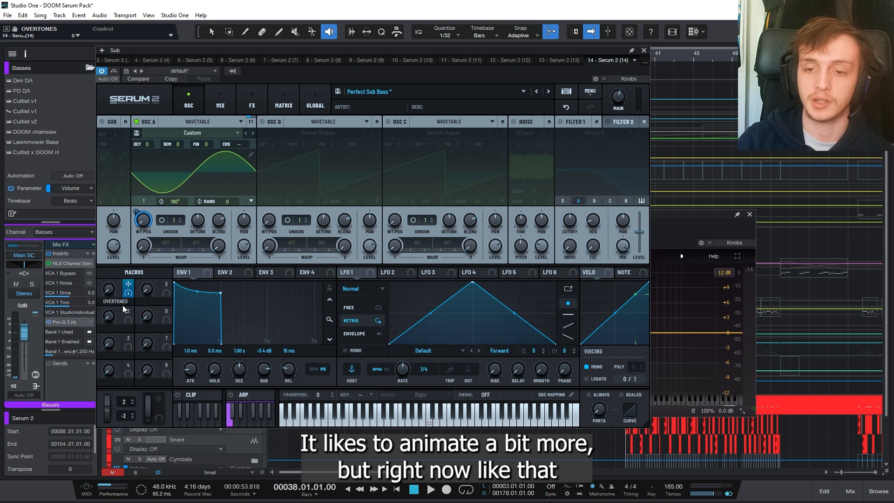
mouse_move(110, 292)
mouse_down()
mouse_move(115, 192)
mouse_move(102, 284)
mouse_up()
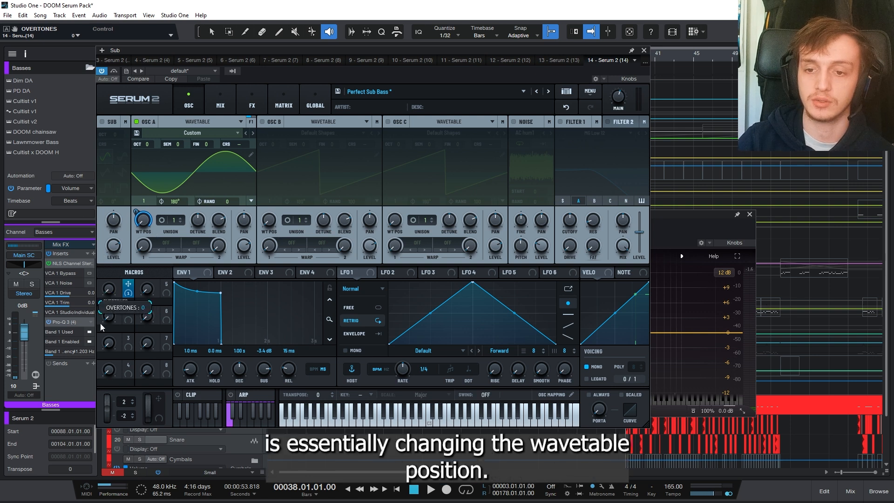
drag(101, 324, 84, 379)
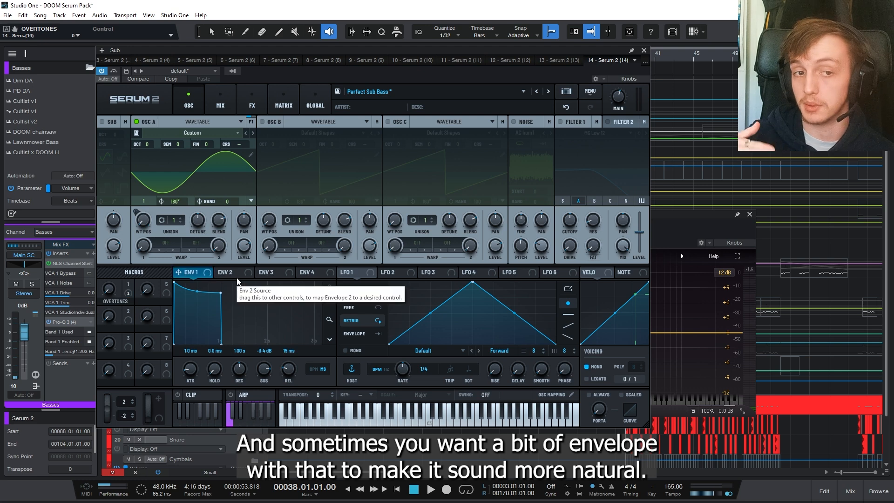
- Close the Sub patch and the Basses equalizer, and open the Sub Drop VELOCITY patch of the SUB DROP track
click(644, 50)
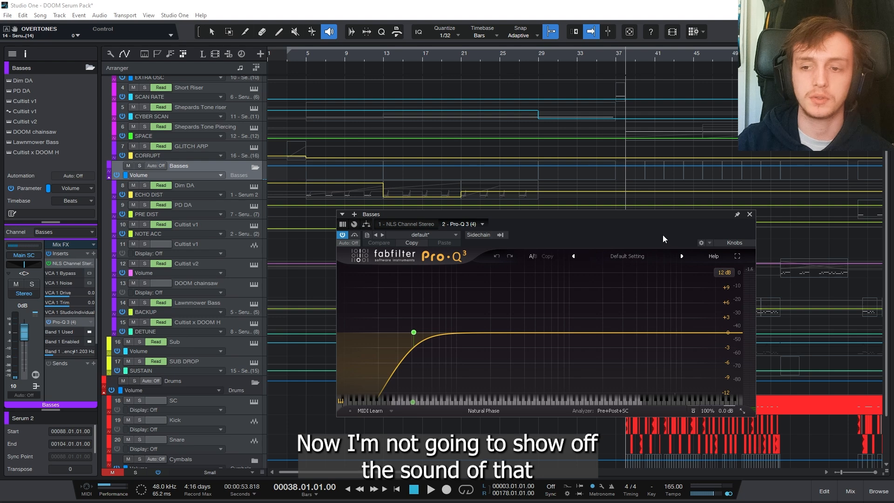
click(750, 214)
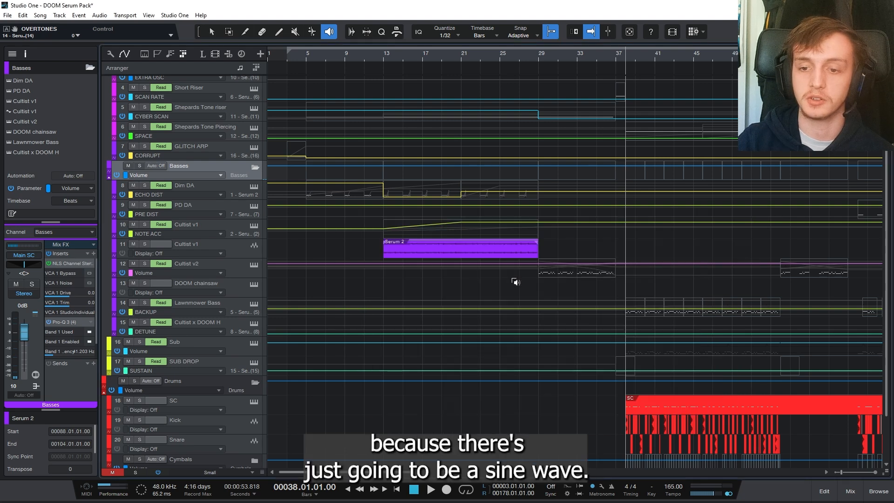
click(254, 362)
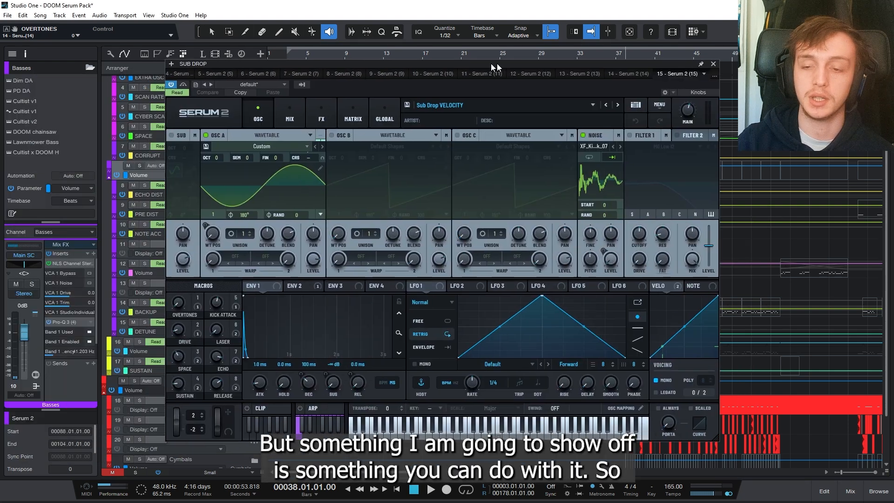
drag(491, 64, 580, 82)
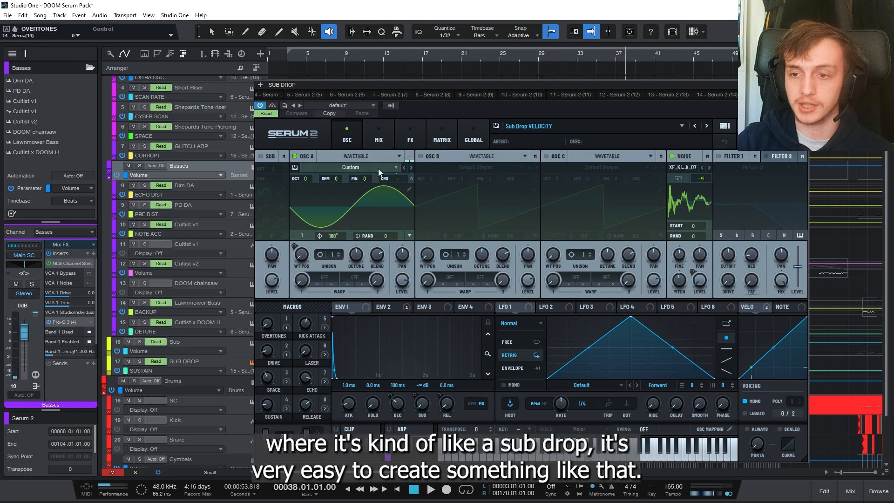
- Check the Overtones macro, Env 2 and oscillator A's coarse pitch in the Sub Drop VELOCITY patch
mouse_move(270, 326)
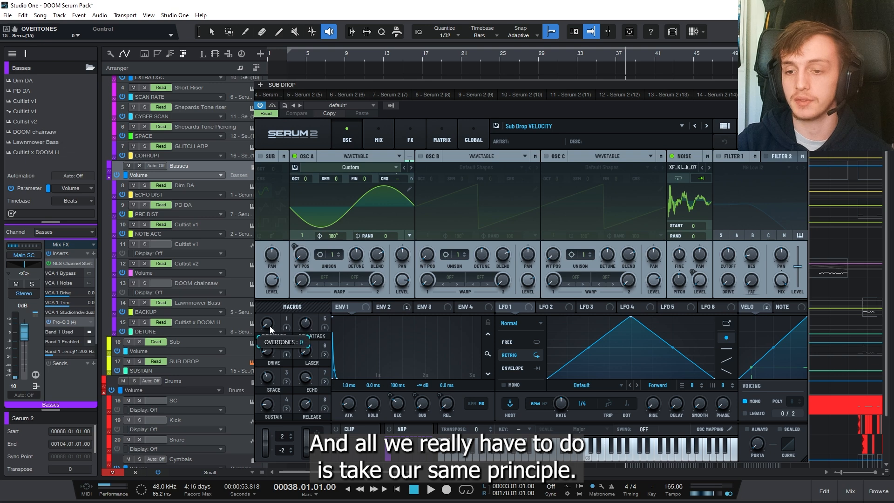
drag(270, 326, 250, 392)
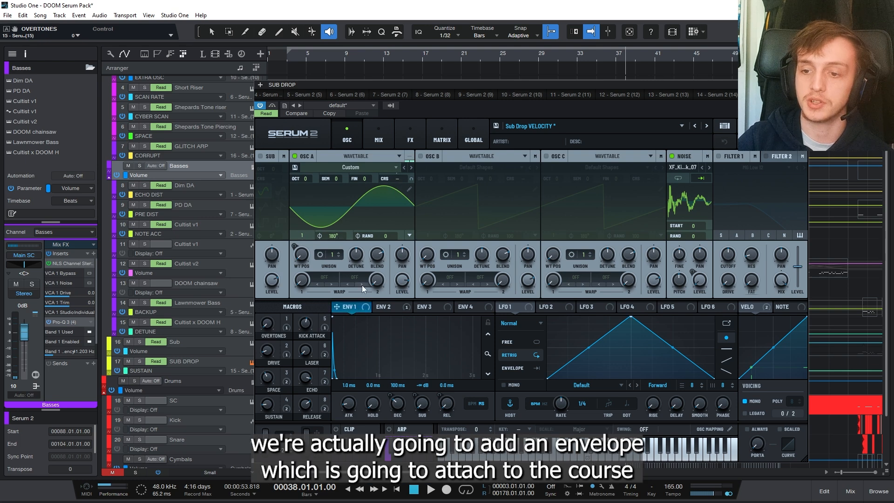
click(398, 307)
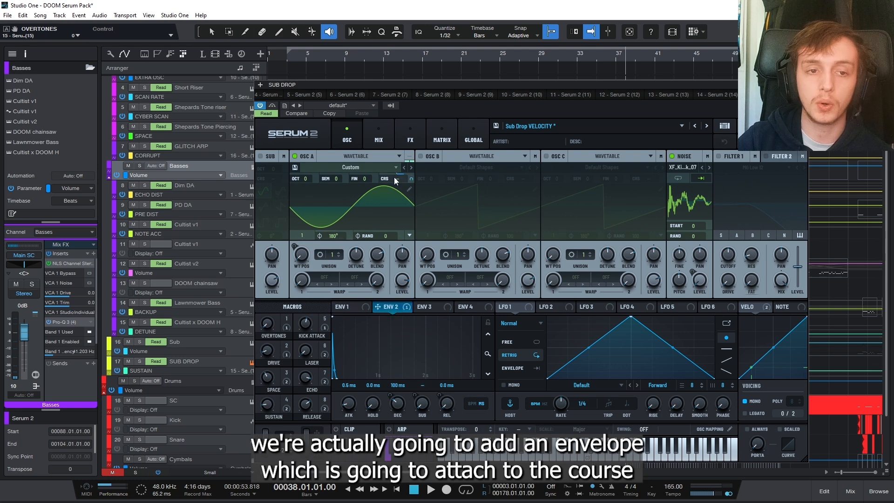
mouse_move(396, 180)
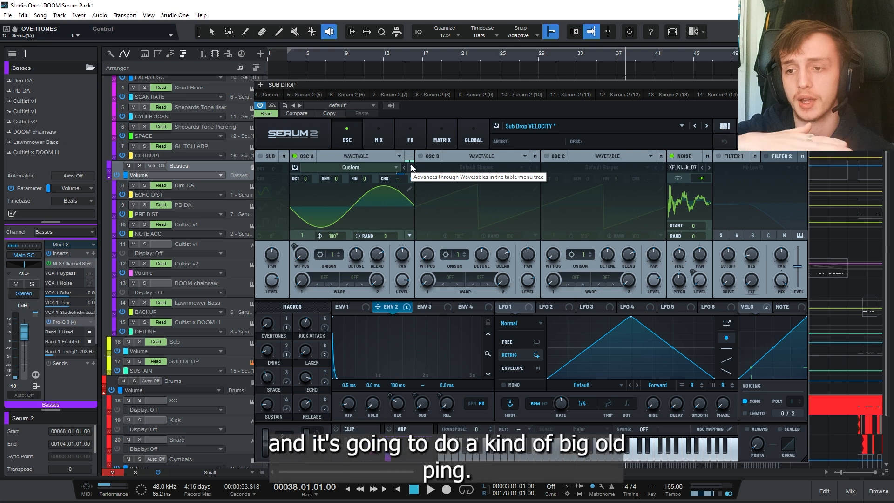
- Play the SUB DROP part from about bar 37 and bring its patch back into view
drag(574, 85, 136, 56)
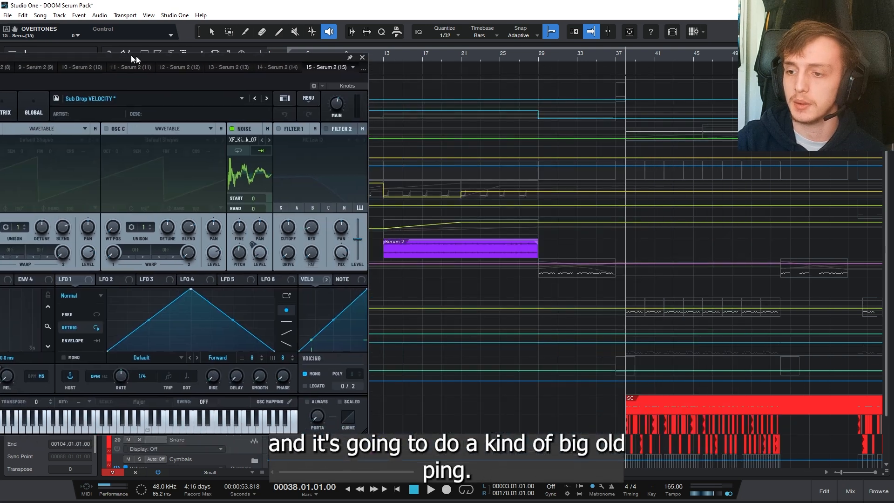
scroll(494, 282, down, 3)
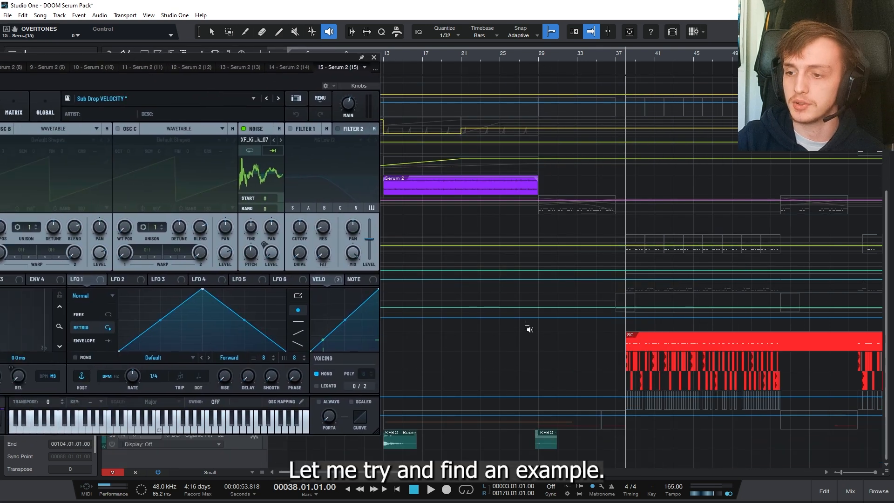
click(617, 298)
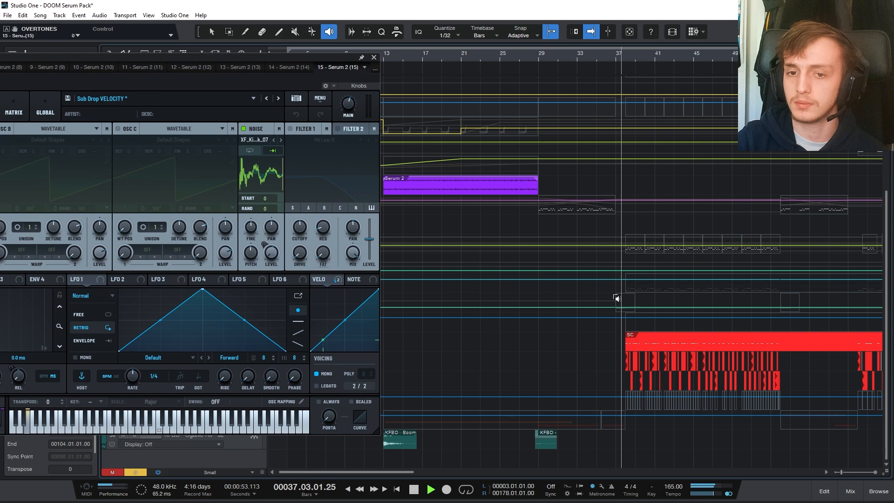
drag(233, 58, 457, 52)
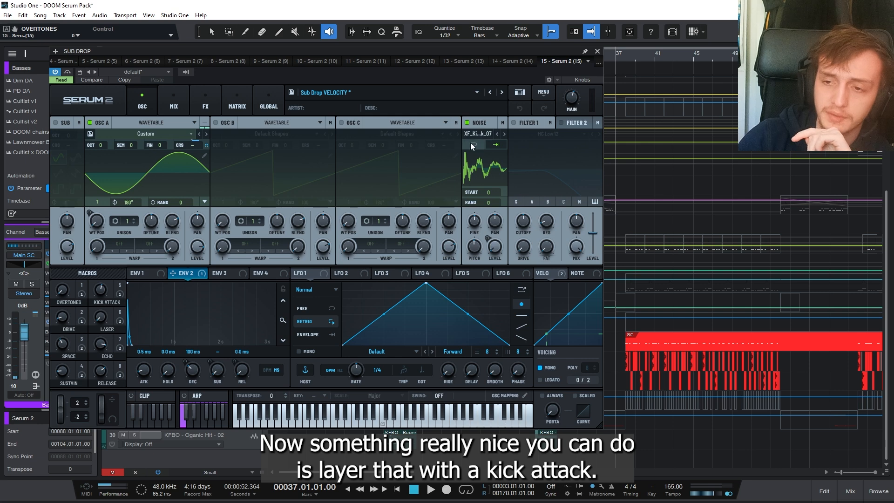
- Check which Attacks_Kick sample the noise oscillator uses for the kick attack layer
click(488, 134)
mouse_move(493, 158)
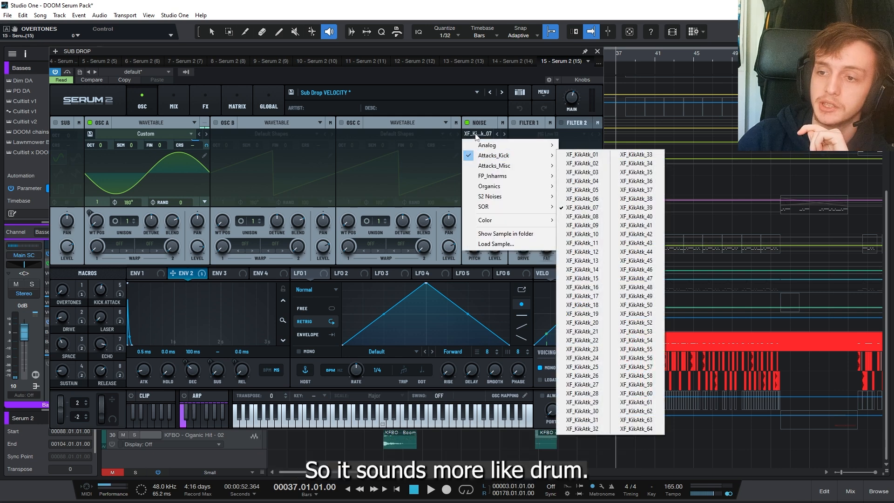
click(265, 138)
- Examine the Sub Drop patch's mixer and the effects chains on Main, Bus 1 and Bus 2
click(177, 108)
click(212, 96)
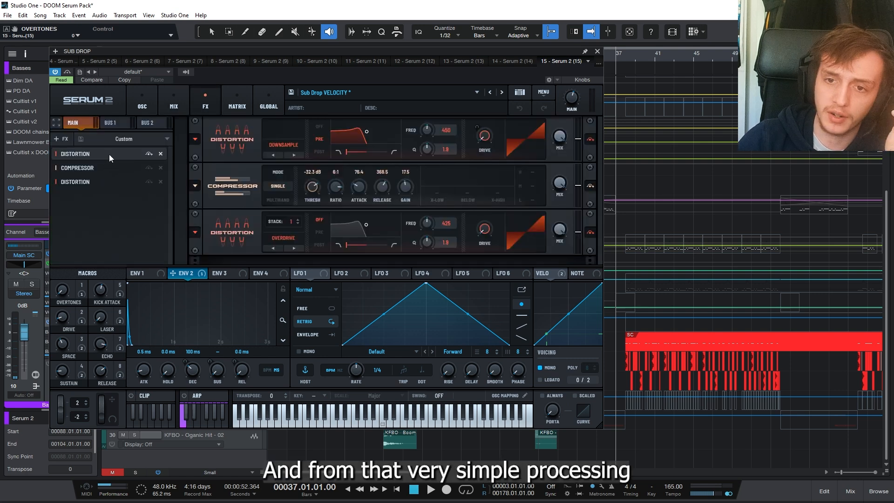
click(111, 123)
click(148, 122)
click(118, 122)
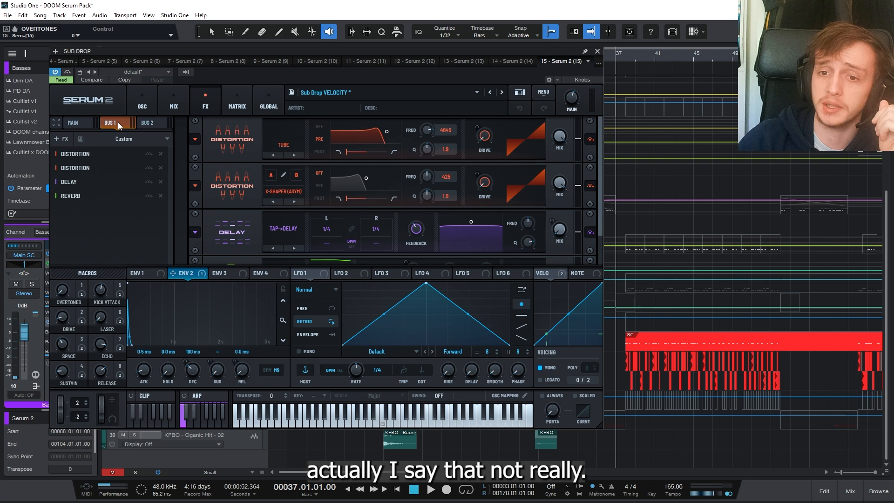
- Compare the Sub Drop patch's Main, Bus 1 and Bus 2 effects chains with the oscillator routing in its mixer
click(77, 123)
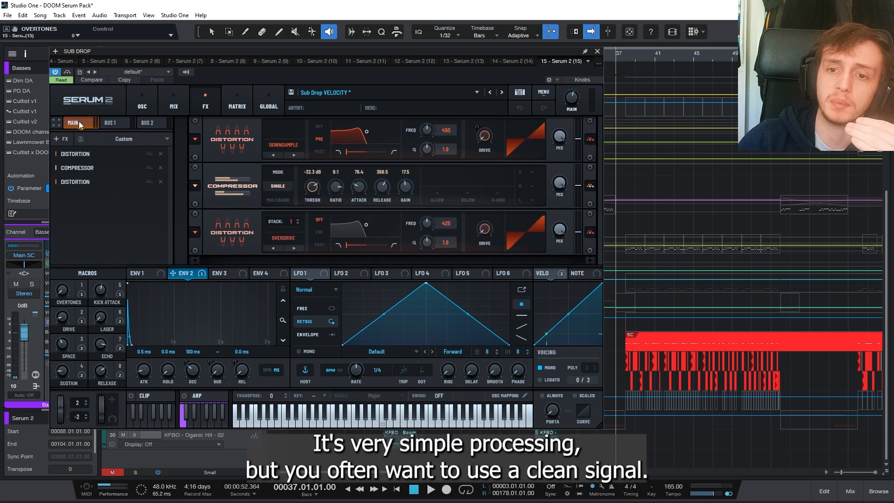
click(116, 123)
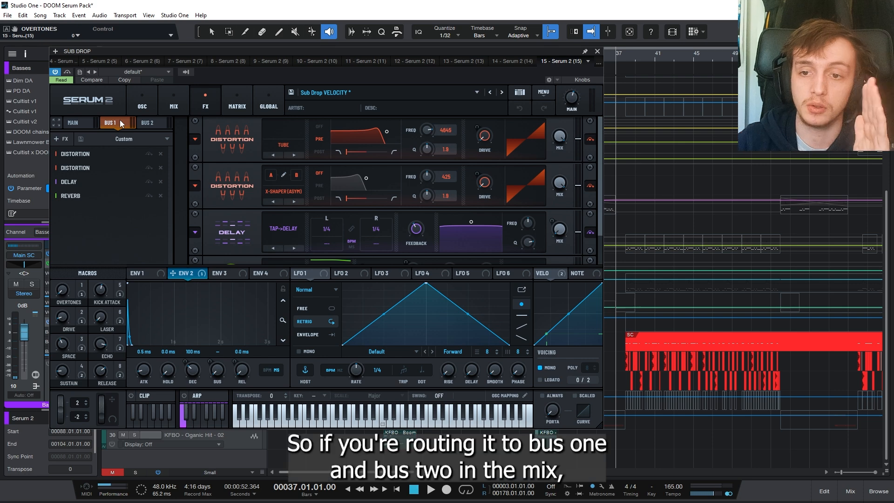
click(144, 122)
click(110, 123)
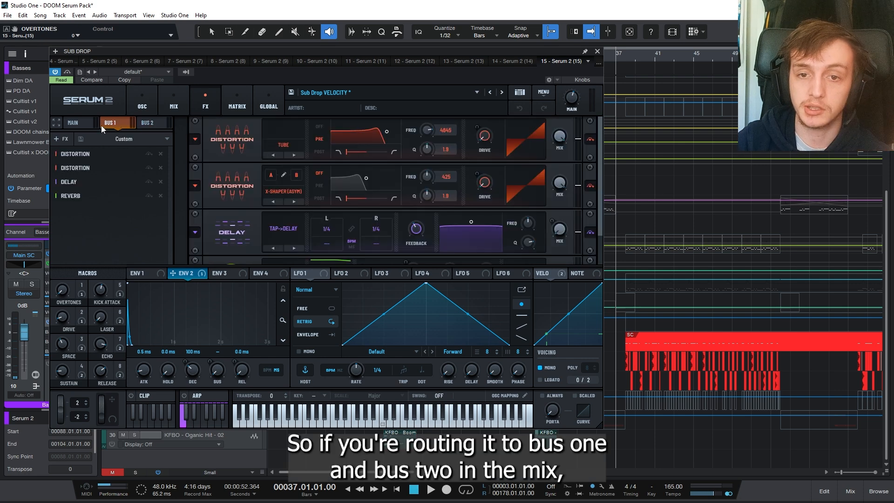
click(175, 98)
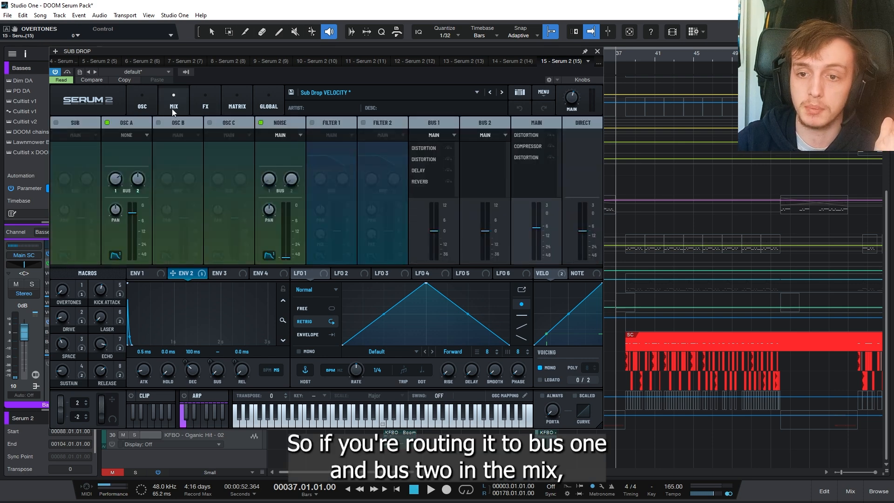
click(204, 107)
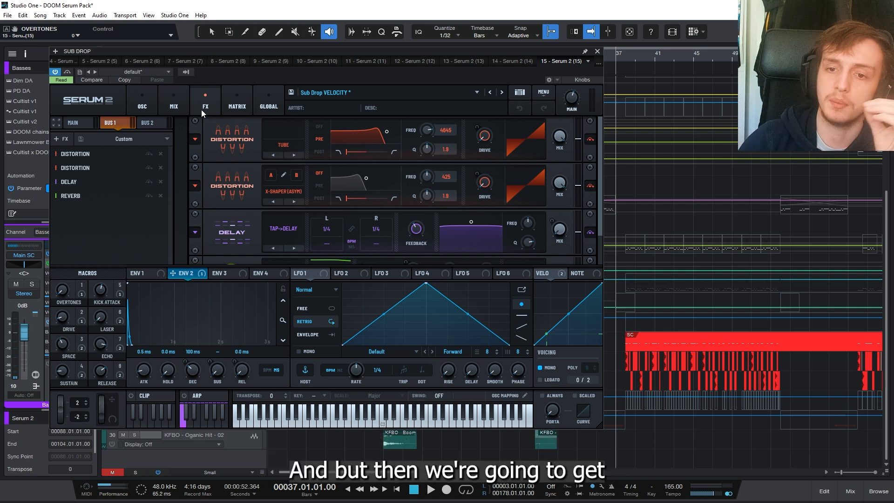
- Check Bus 2 and go through the distortion, delay and reverb units on Bus 1 before returning to Main
click(148, 123)
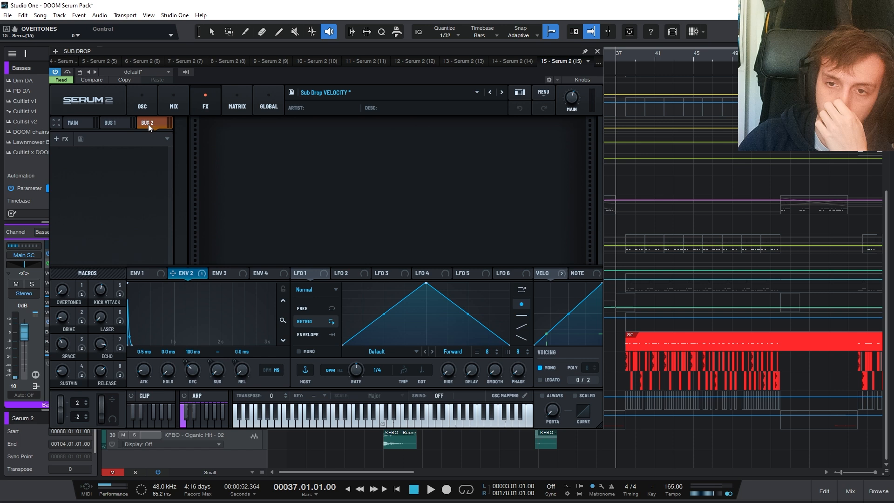
click(120, 125)
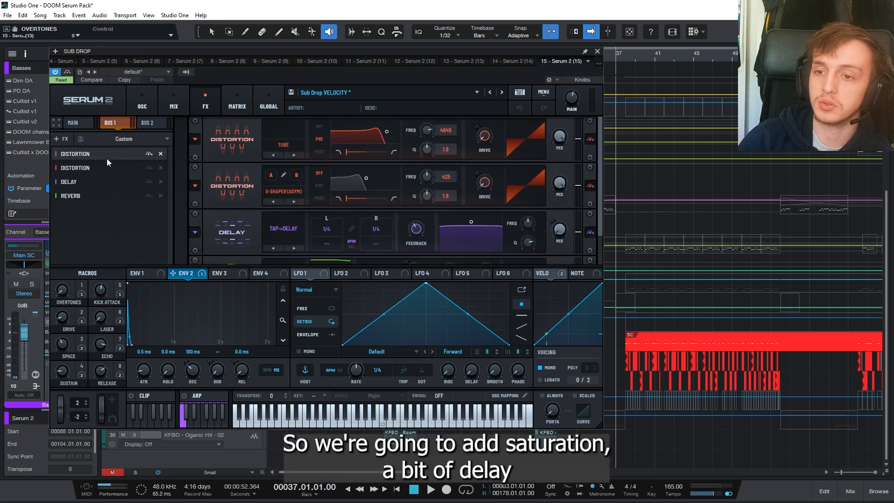
scroll(586, 175, down, 2)
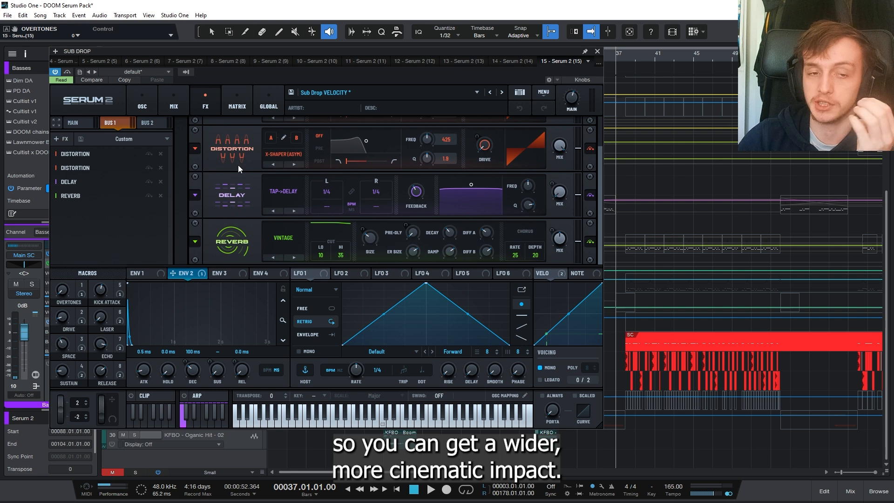
click(81, 126)
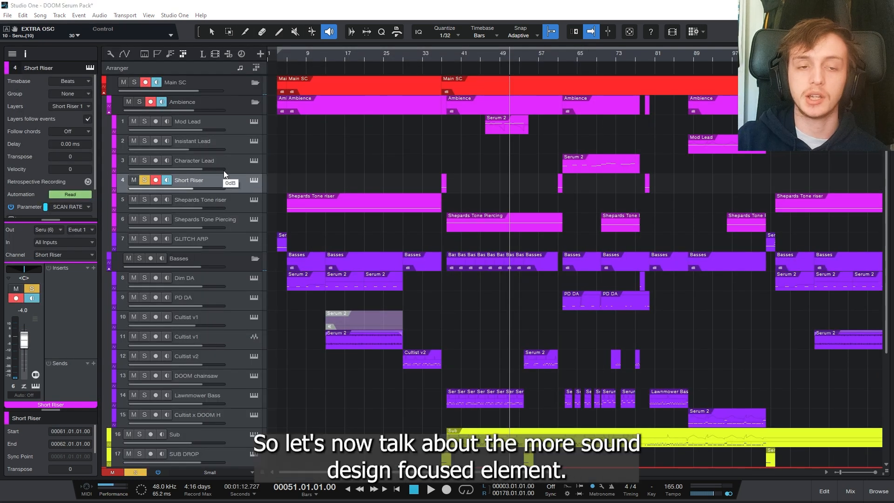
- Open the Short Riser track's Serum 2 patch, clear it from the arrangement and play the riser clip at about bar 37
click(253, 180)
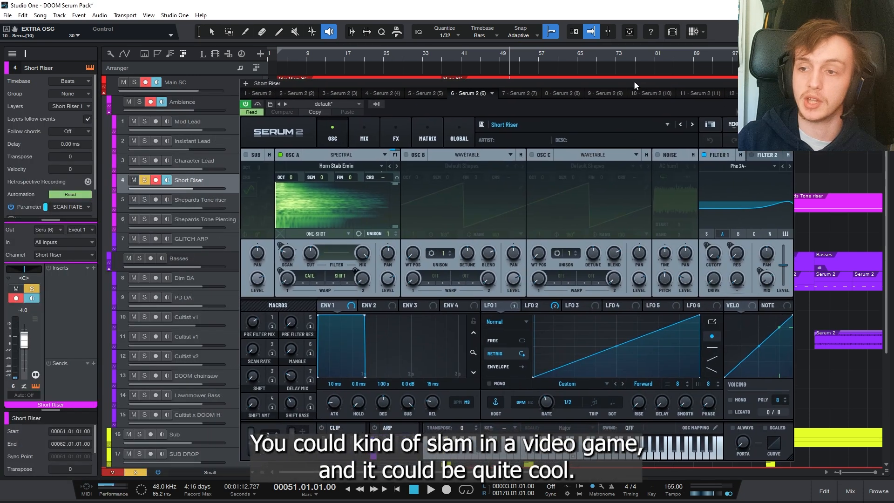
drag(634, 82, 636, 74)
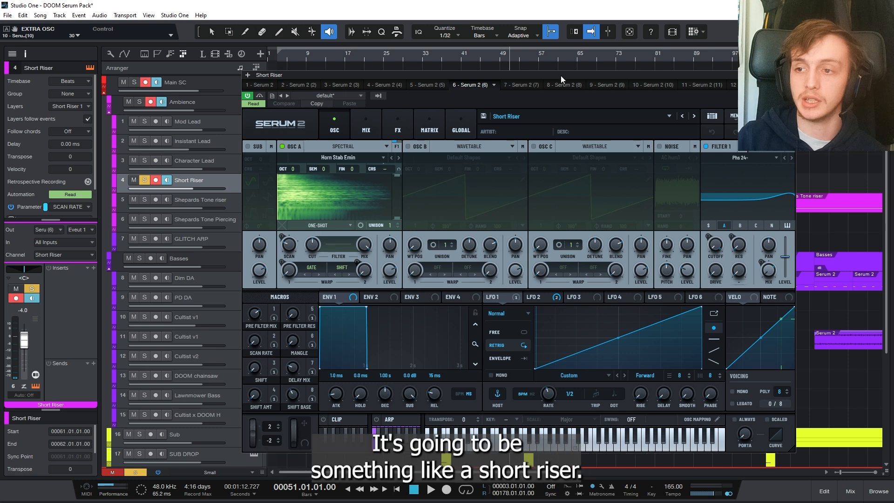
drag(561, 76, 820, 81)
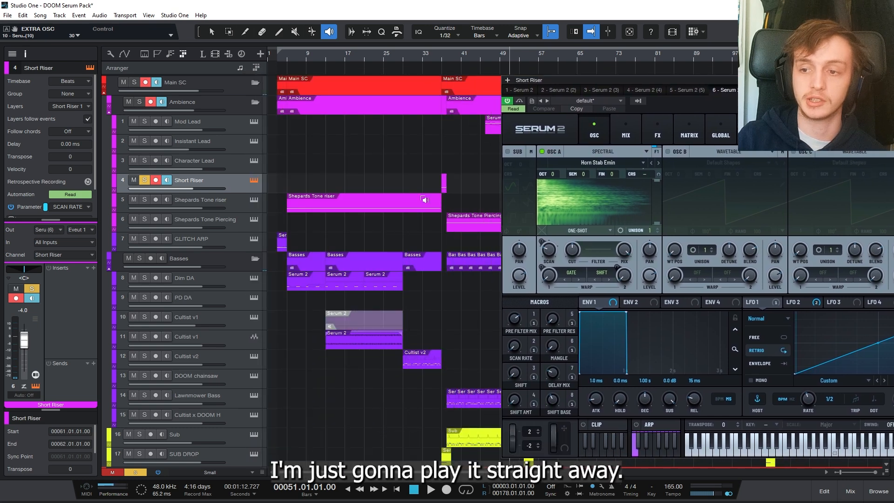
click(442, 187)
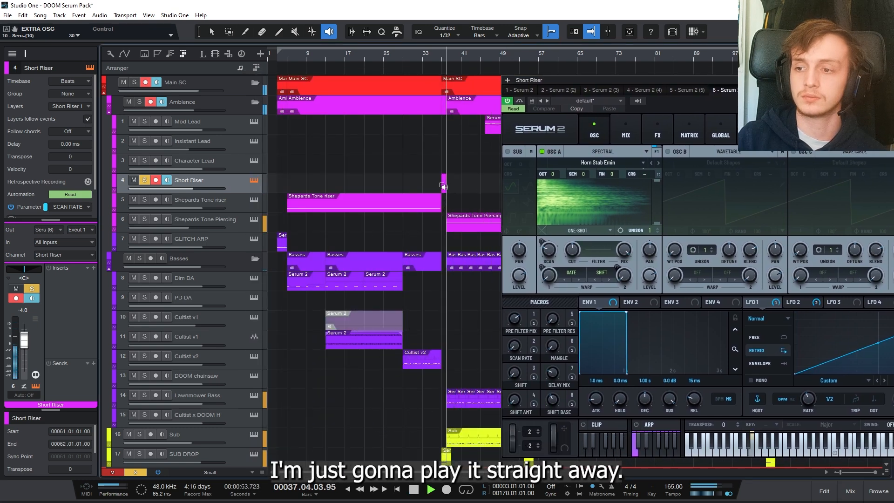
- Bring the Short Riser patch back into full view and check LFO 2 on the filter cutoff and LFO 1
drag(707, 80, 464, 67)
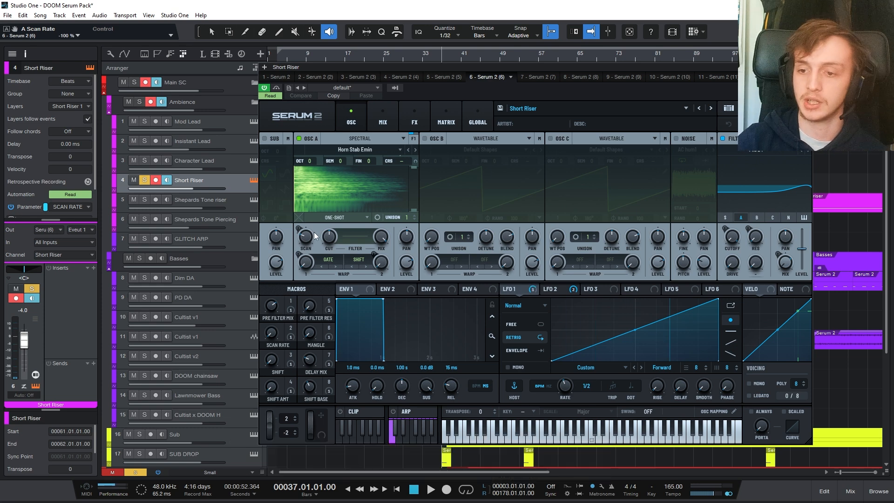
click(559, 291)
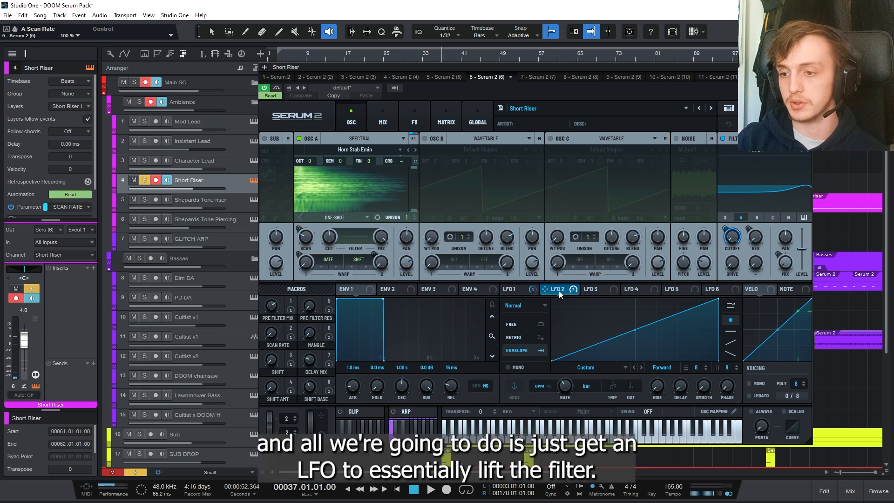
click(517, 290)
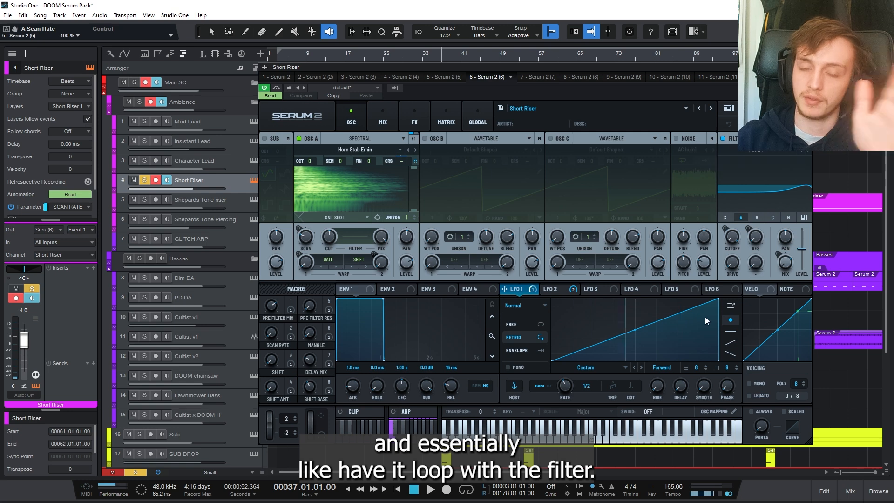
- Examine the Short Riser patch's mixer and its Main effects chain, including Bode, Convolve and Compressor
click(382, 119)
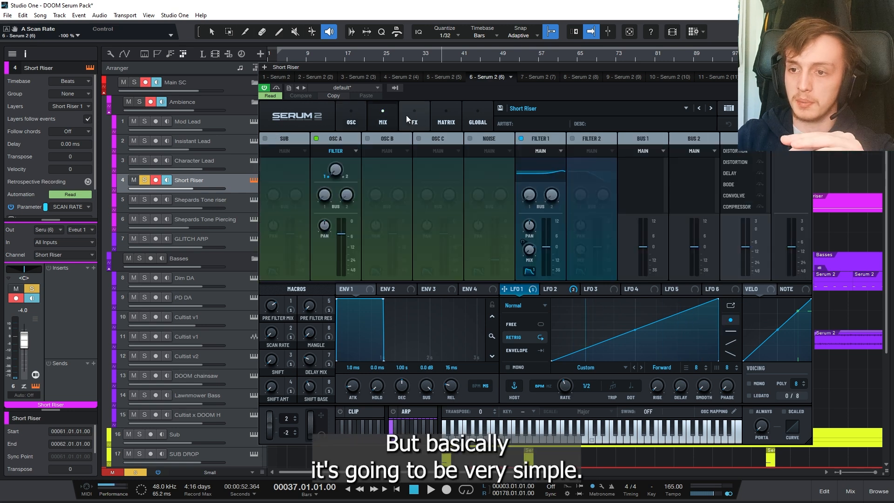
click(407, 118)
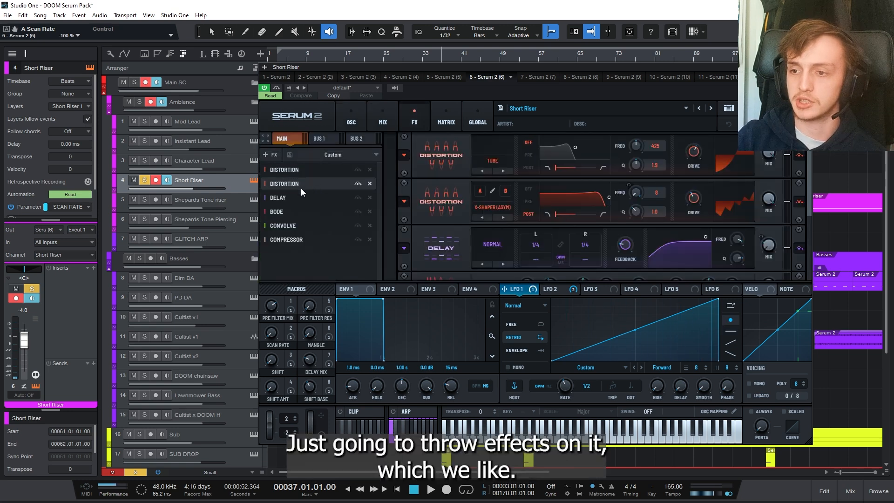
click(283, 209)
click(283, 225)
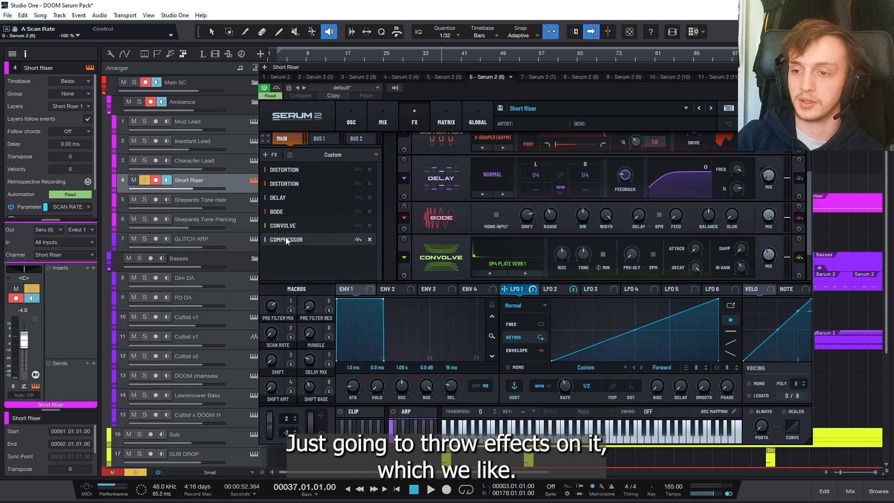
click(292, 241)
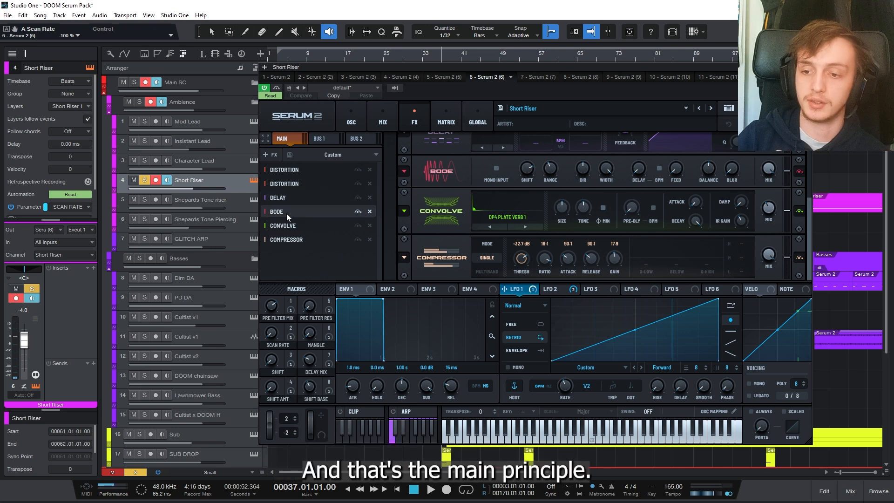
- Return to the Short Riser patch's oscillators and compare the lengths of LFO 1 and LFO 2
click(350, 118)
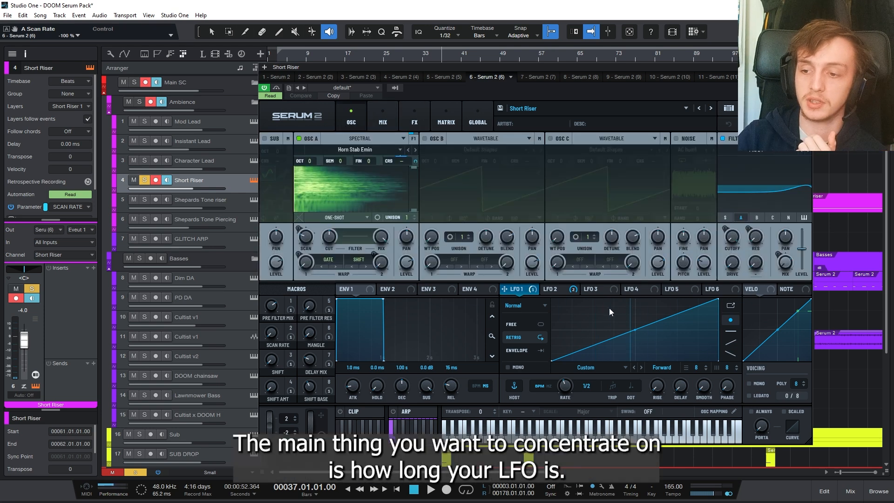
click(554, 289)
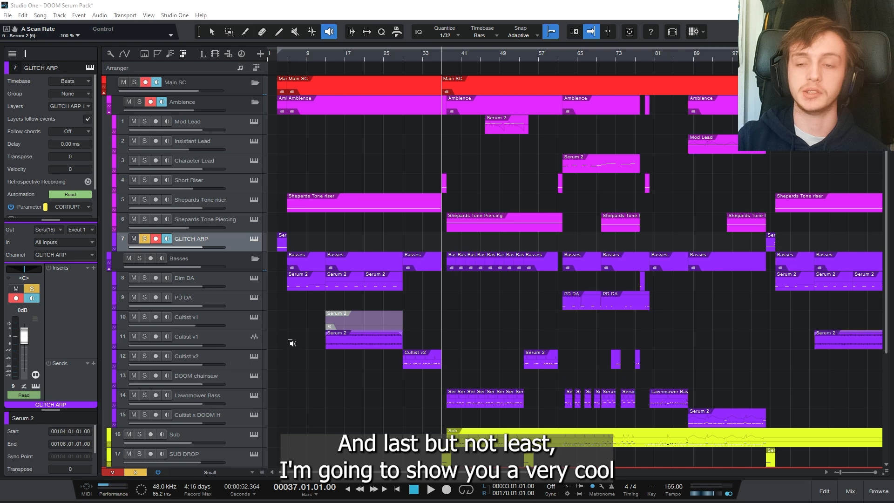
- Open the GLITCH ARP track's Serum 2 patch and examine the filter and distortion units in its Main effects chain
click(254, 238)
drag(0, 86, 637, 80)
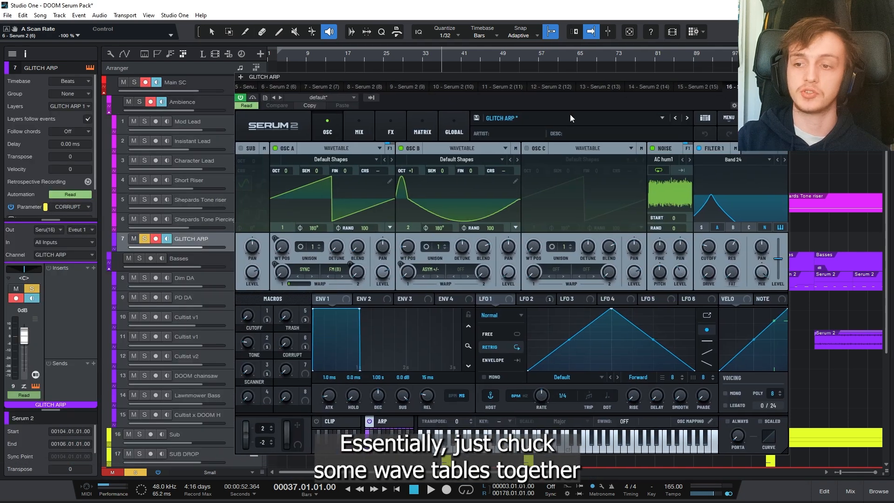
click(361, 122)
click(379, 118)
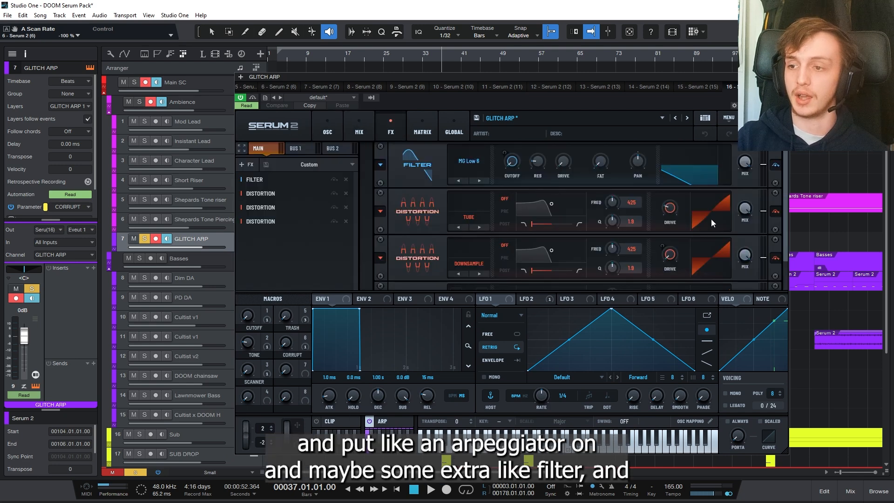
scroll(786, 191, down, 2)
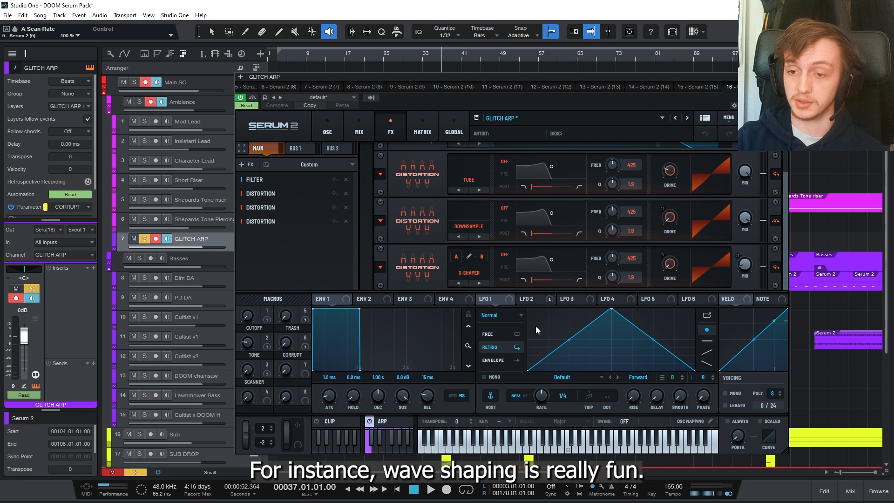
- Check which oscillator warp controls the Scanner macro and LFO 2 modulate in the GLITCH ARP patch
click(267, 368)
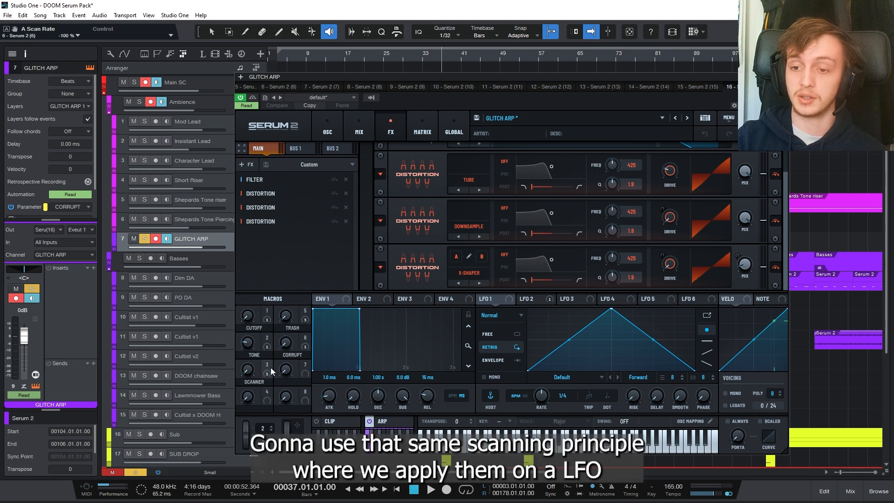
click(328, 133)
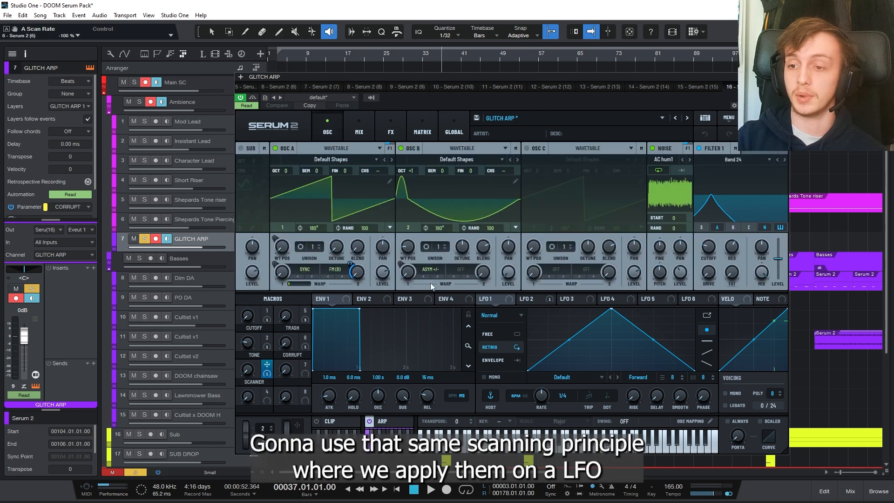
drag(539, 299, 408, 272)
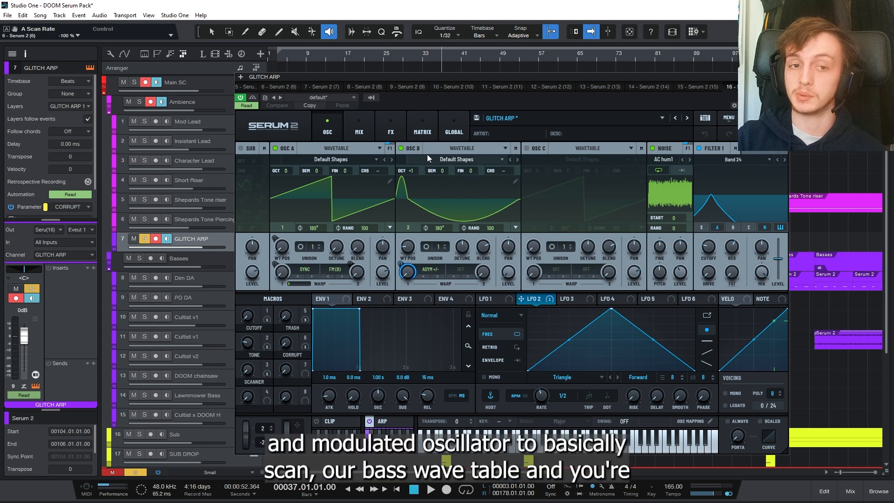
- Close the GLITCH ARP patch and play its clip from bar 104 in the arrangement
click(782, 77)
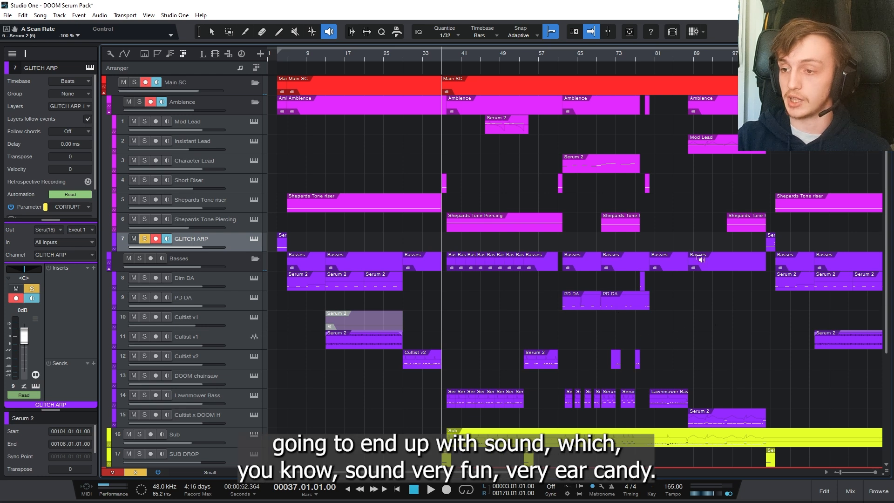
click(769, 245)
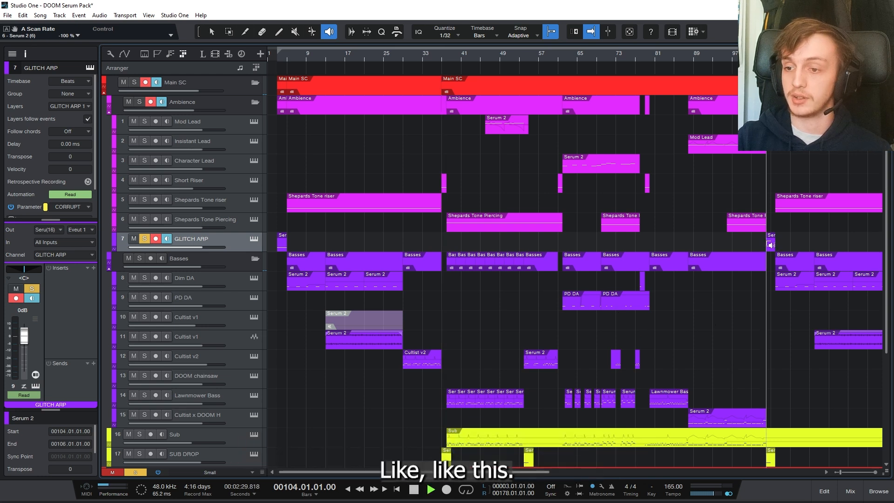